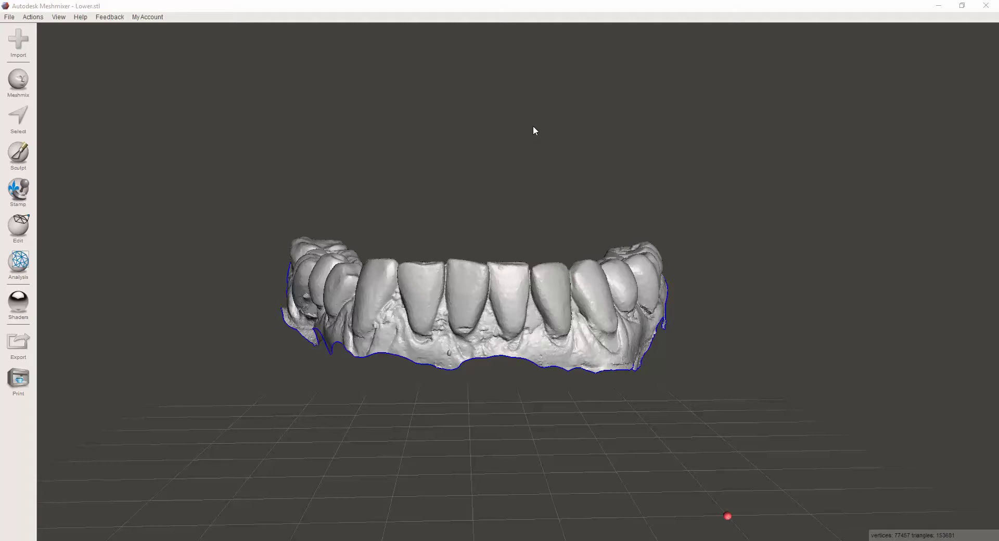
Examine the open lower arch scan from the front, from above and along the tongue side of the front teeth
{"action": "right_click_drag", "start_coordinate": [511, 156], "coordinate": [528, 307]}
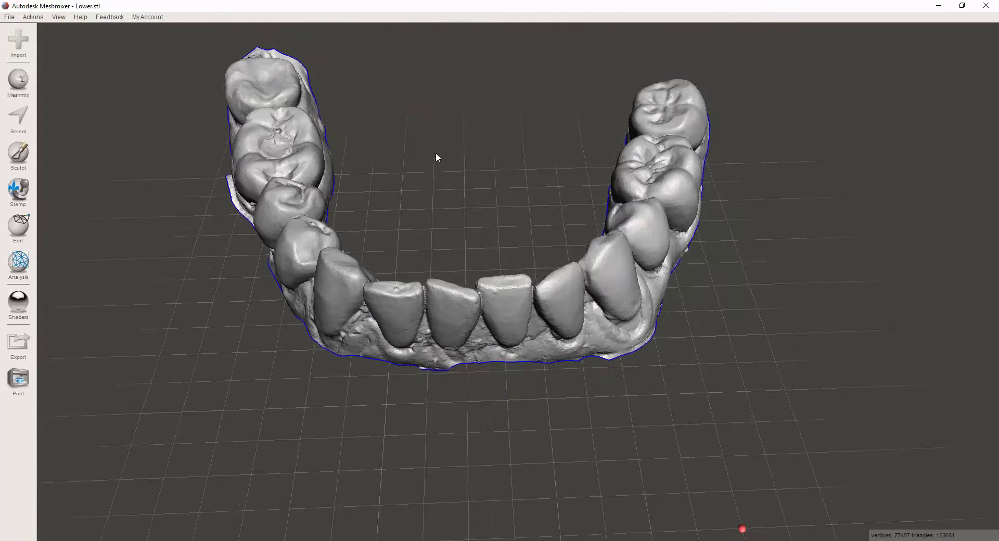
{"action": "right_click_drag", "start_coordinate": [422, 105], "coordinate": [572, 283]}
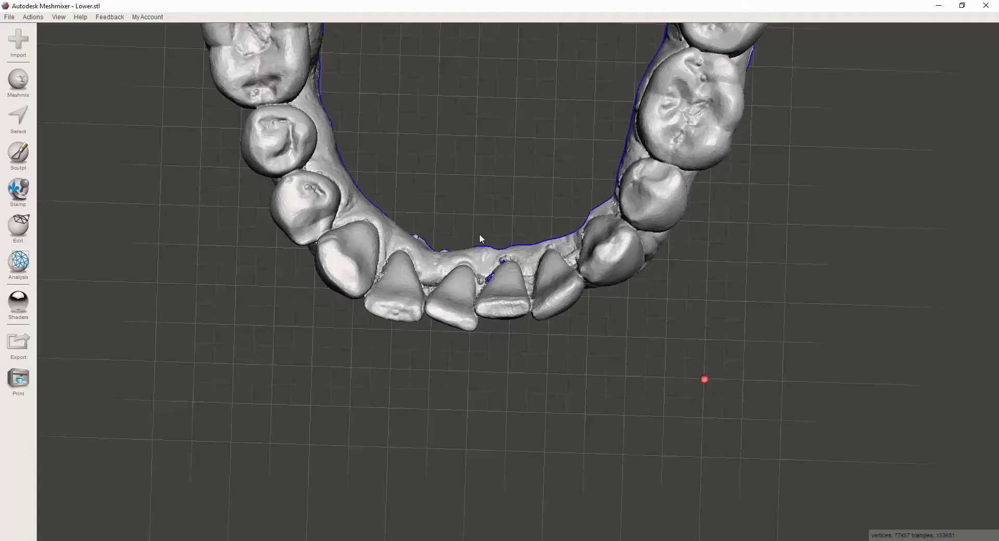
{"action": "right_click_drag", "start_coordinate": [480, 233], "coordinate": [518, 227]}
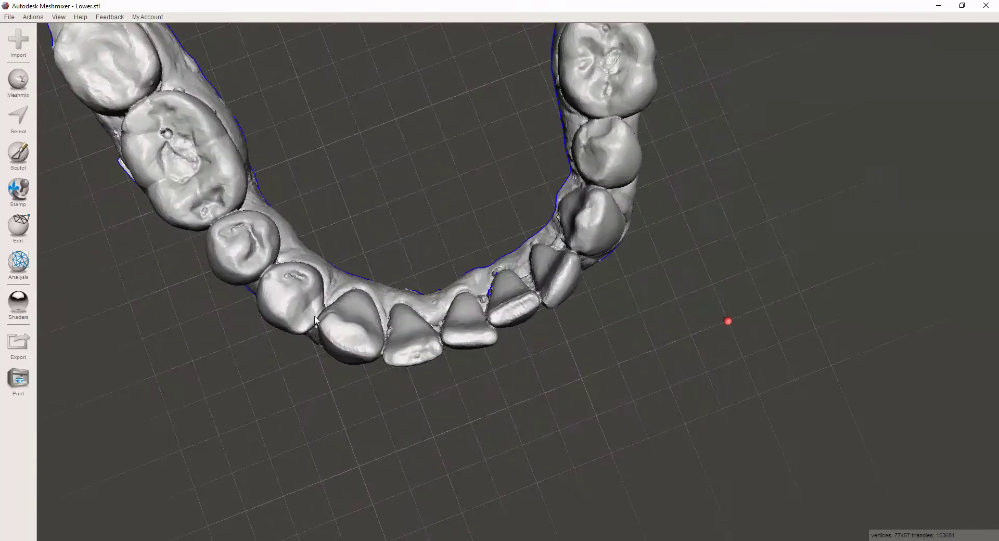
{"action": "right_click_drag", "start_coordinate": [356, 375], "coordinate": [339, 393]}
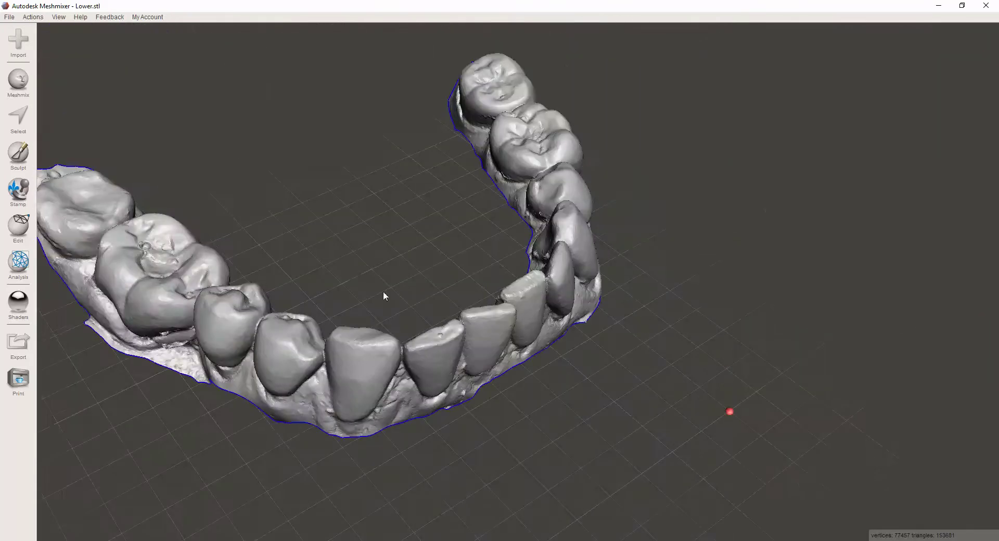
{"action": "right_click_drag", "start_coordinate": [384, 296], "coordinate": [505, 271]}
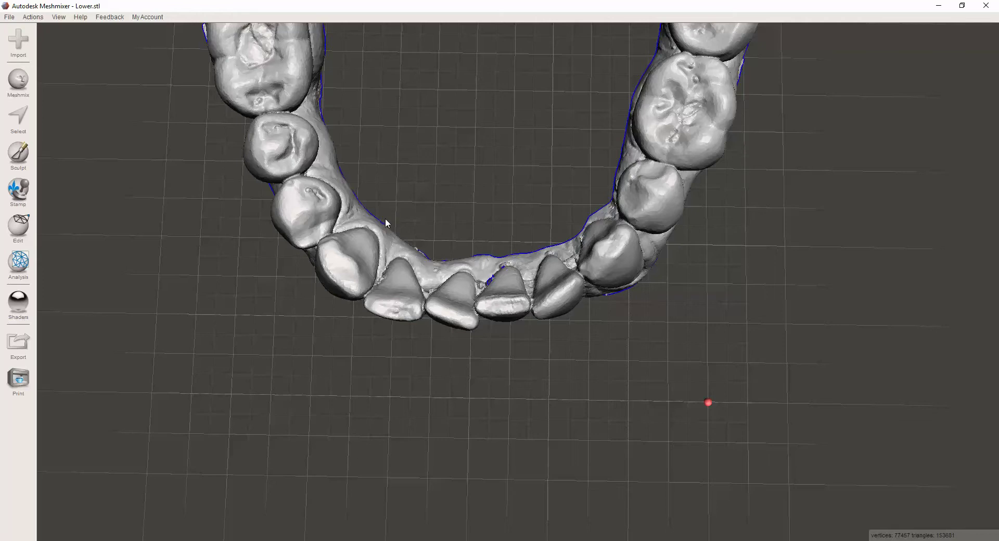
{"action": "mouse_move", "coordinate": [385, 218]}
{"action": "right_mouse_down"}
{"action": "mouse_move", "coordinate": [457, 93]}
{"action": "mouse_move", "coordinate": [473, 232]}
{"action": "mouse_move", "coordinate": [391, 213]}
{"action": "right_mouse_up"}
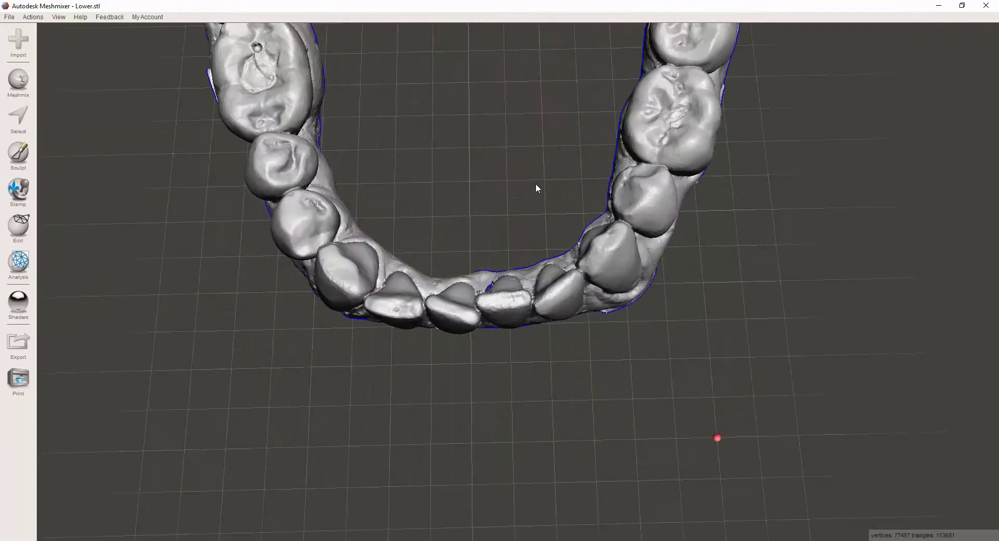
{"action": "right_click_drag", "start_coordinate": [595, 174], "coordinate": [602, 191]}
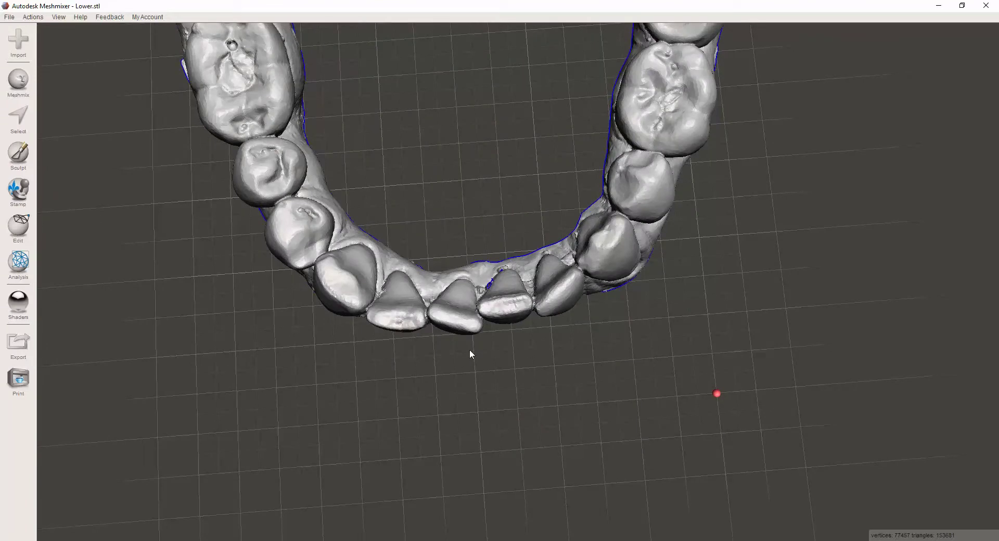
{"action": "right_click_drag", "start_coordinate": [465, 352], "coordinate": [539, 307]}
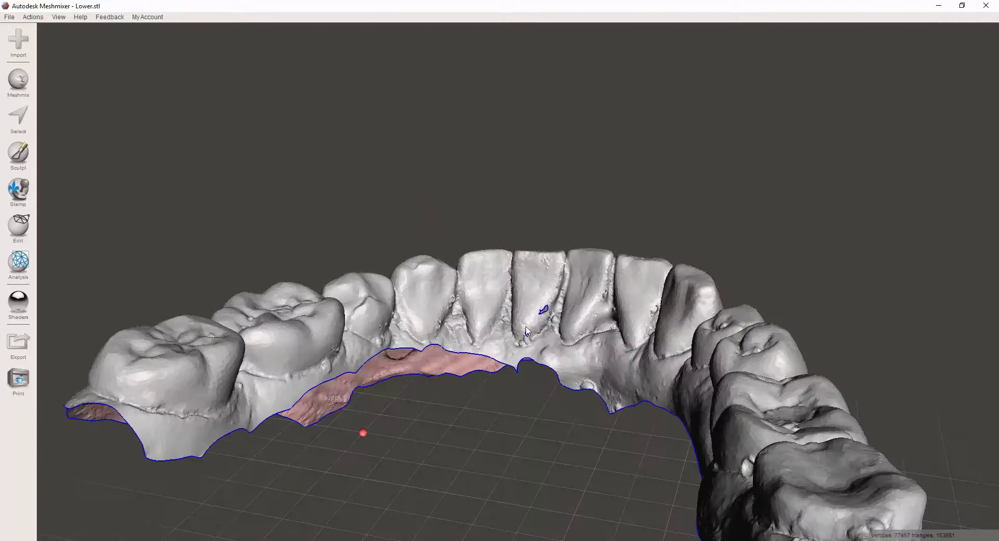
{"action": "scroll", "coordinate": [533, 326], "scroll_direction": "up", "scroll_amount": 10}
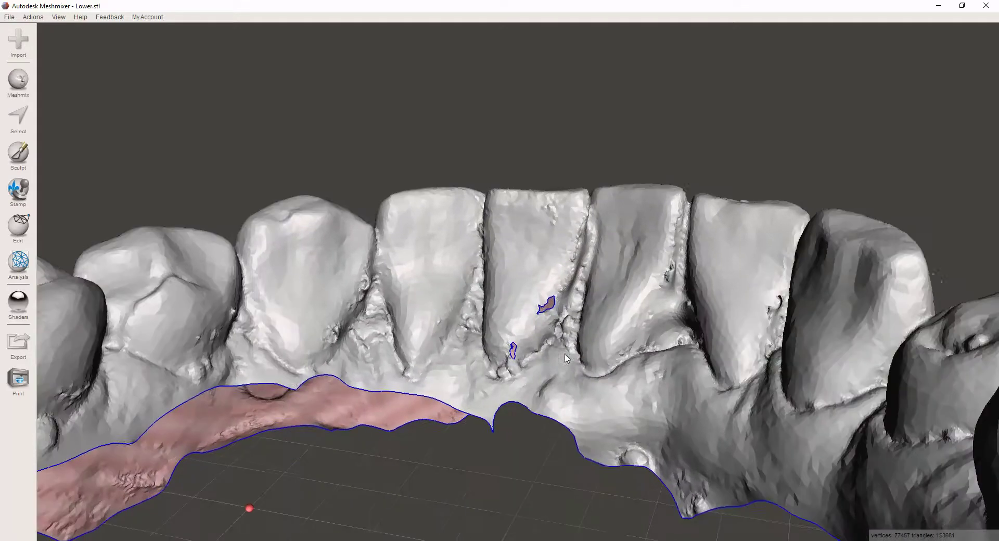
{"action": "right_click_drag", "start_coordinate": [566, 358], "coordinate": [463, 333]}
{"action": "right_click_drag", "start_coordinate": [712, 110], "coordinate": [564, 205]}
{"action": "right_click_drag", "start_coordinate": [681, 148], "coordinate": [642, 300]}
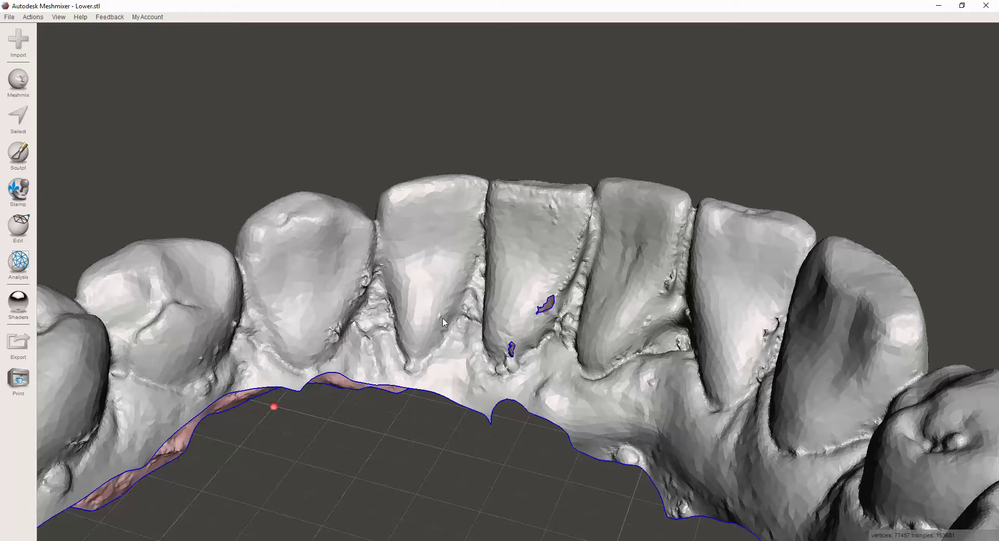
Run the Inspector on the lower arch mesh and examine the flagged defects and open boundary from several sides
{"action": "left_click", "coordinate": [18, 262]}
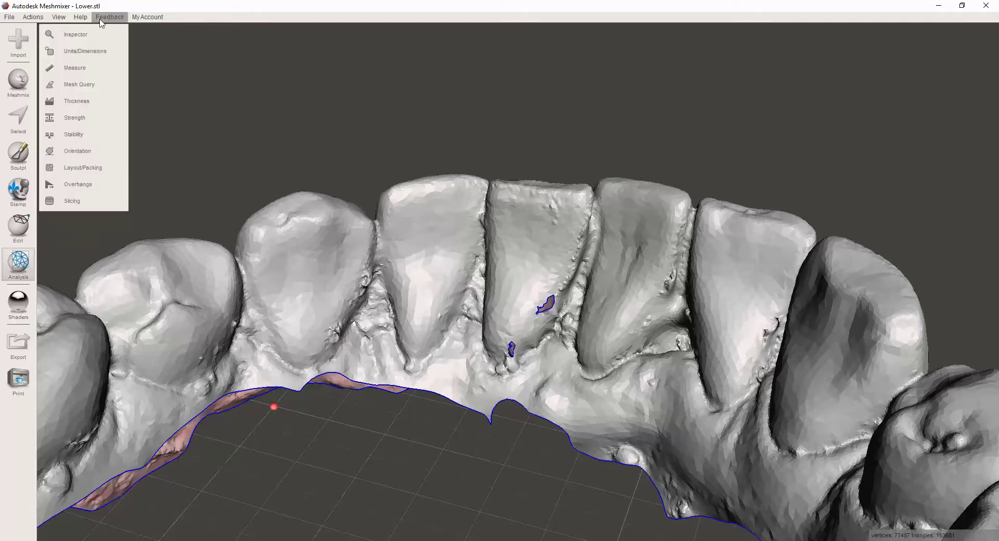
{"action": "left_click", "coordinate": [91, 36]}
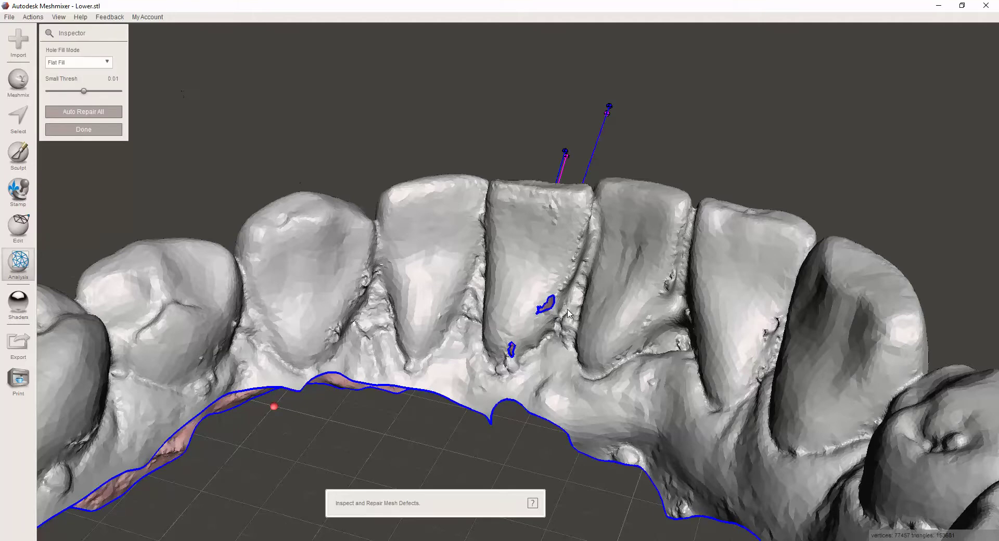
{"action": "right_click_drag", "start_coordinate": [747, 132], "coordinate": [508, 95]}
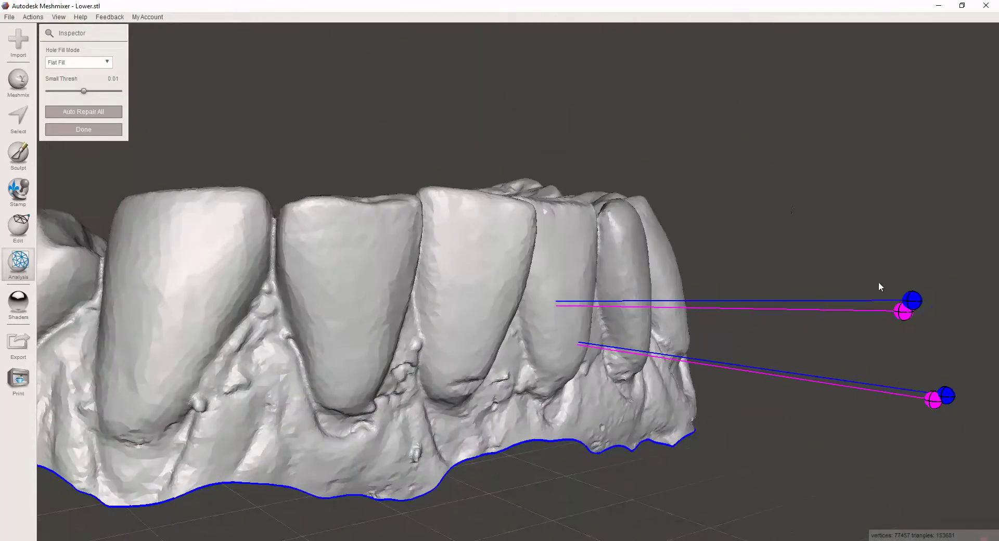
{"action": "right_click_drag", "start_coordinate": [607, 288], "coordinate": [633, 260]}
{"action": "scroll", "coordinate": [783, 293], "scroll_direction": "down", "scroll_amount": 10}
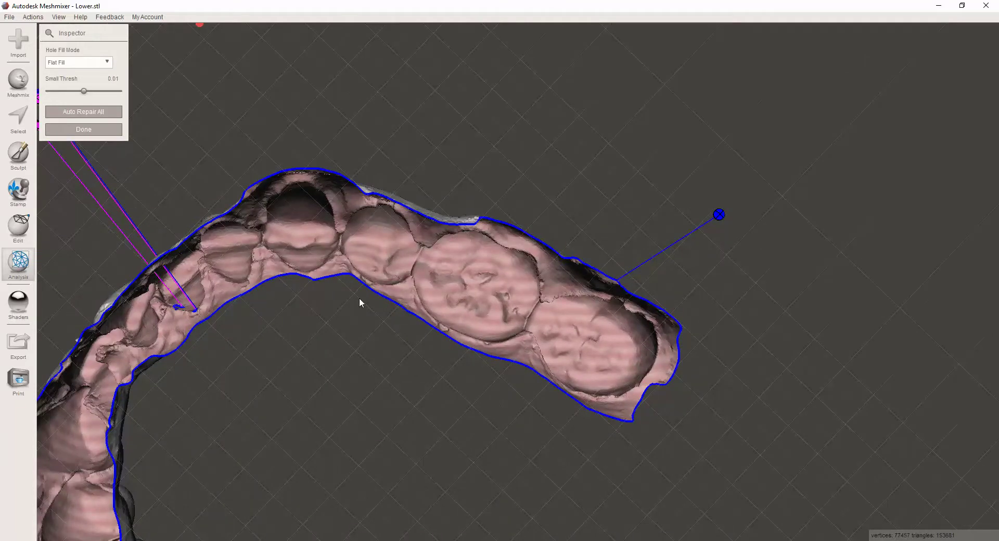
{"action": "right_click_drag", "start_coordinate": [397, 145], "coordinate": [211, 319]}
{"action": "scroll", "coordinate": [593, 281], "scroll_direction": "up", "scroll_amount": 5}
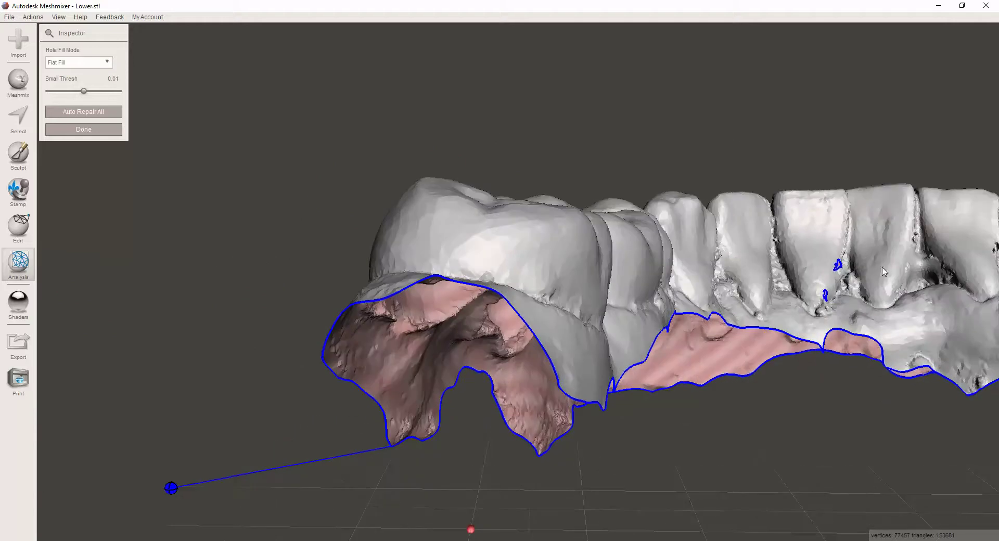
{"action": "middle_click_drag", "start_coordinate": [883, 272], "coordinate": [716, 345]}
{"action": "right_click_drag", "start_coordinate": [709, 354], "coordinate": [677, 366]}
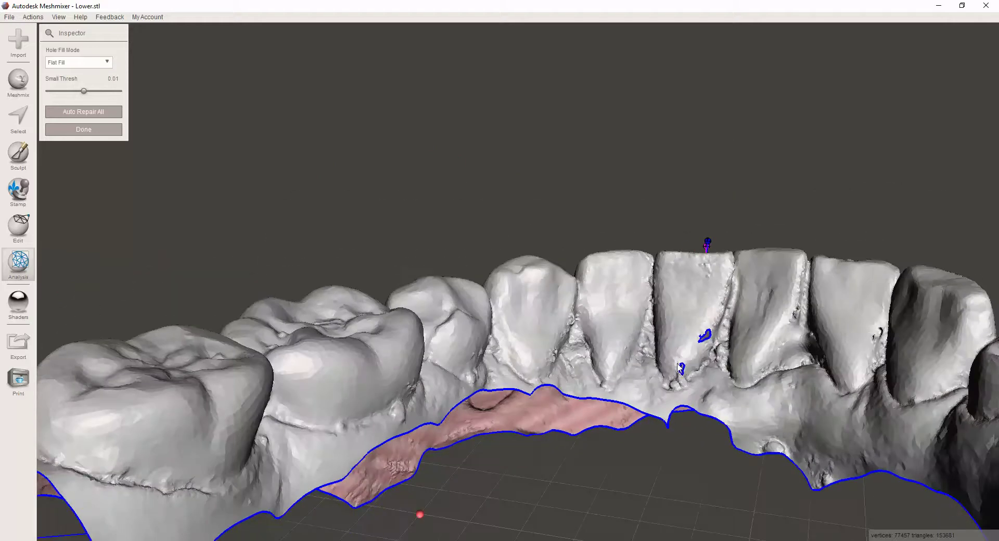
{"action": "scroll", "coordinate": [674, 354], "scroll_direction": "up", "scroll_amount": 3}
{"action": "middle_click_drag", "start_coordinate": [672, 351], "coordinate": [733, 371]}
{"action": "right_click_drag", "start_coordinate": [733, 376], "coordinate": [658, 402]}
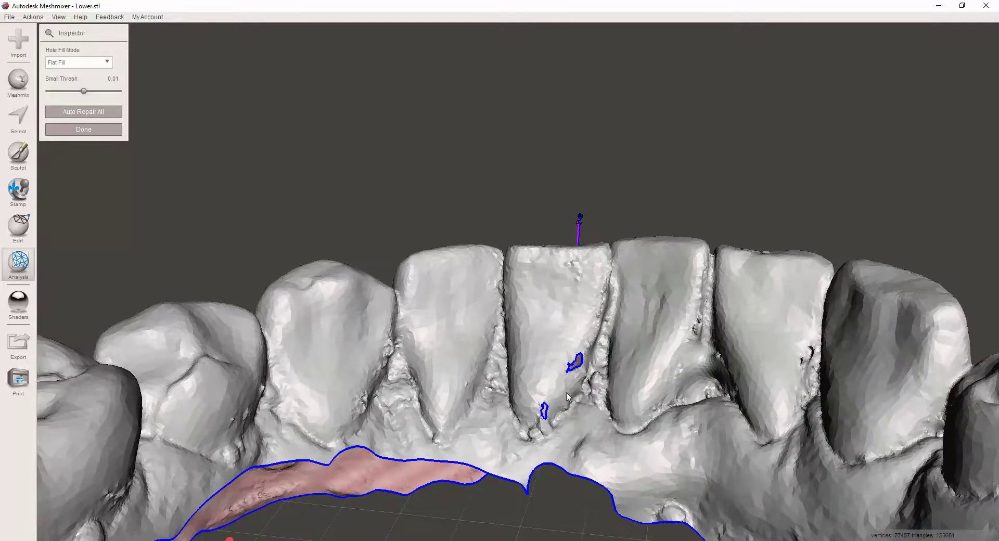
Auto-repair all flagged mesh defects using the Flat Fill hole fill mode
{"action": "left_click", "coordinate": [78, 63]}
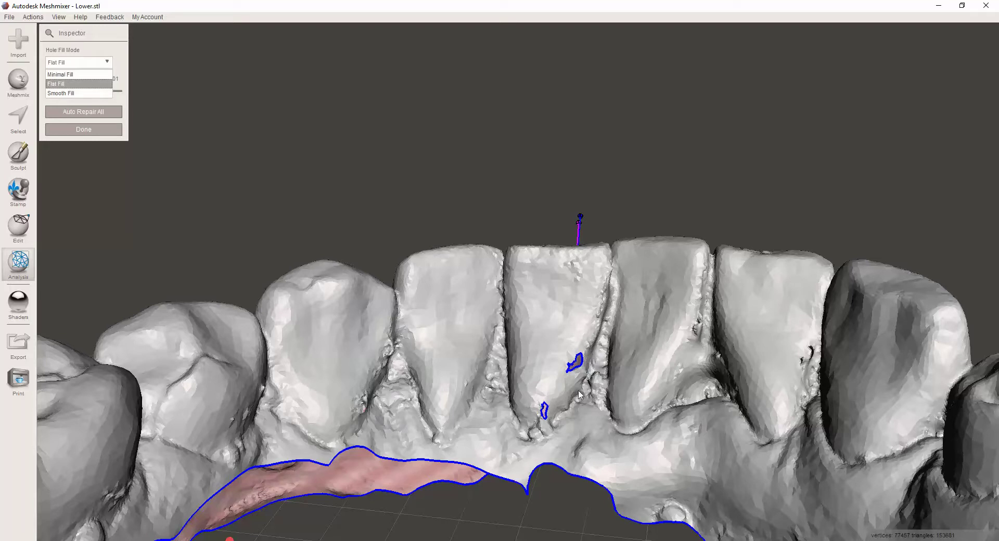
{"action": "right_click_drag", "start_coordinate": [581, 414], "coordinate": [543, 388]}
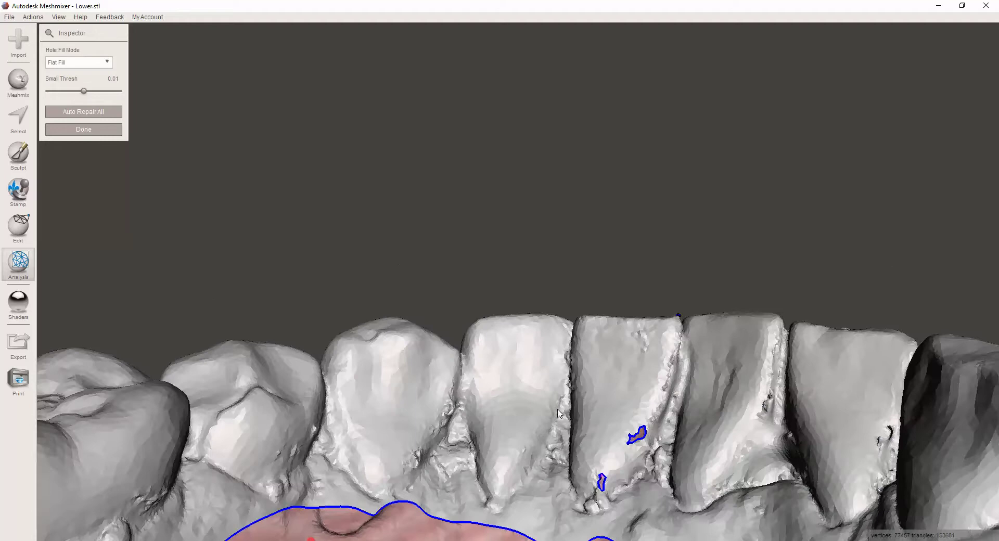
{"action": "middle_click_drag", "start_coordinate": [543, 458], "coordinate": [583, 293]}
{"action": "right_click_drag", "start_coordinate": [583, 289], "coordinate": [719, 370]}
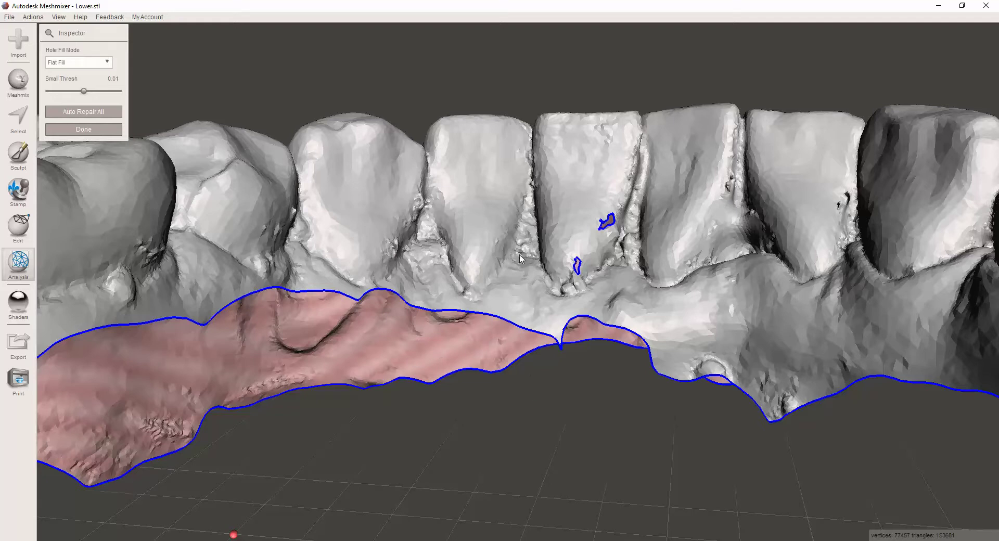
{"action": "left_click", "coordinate": [82, 112]}
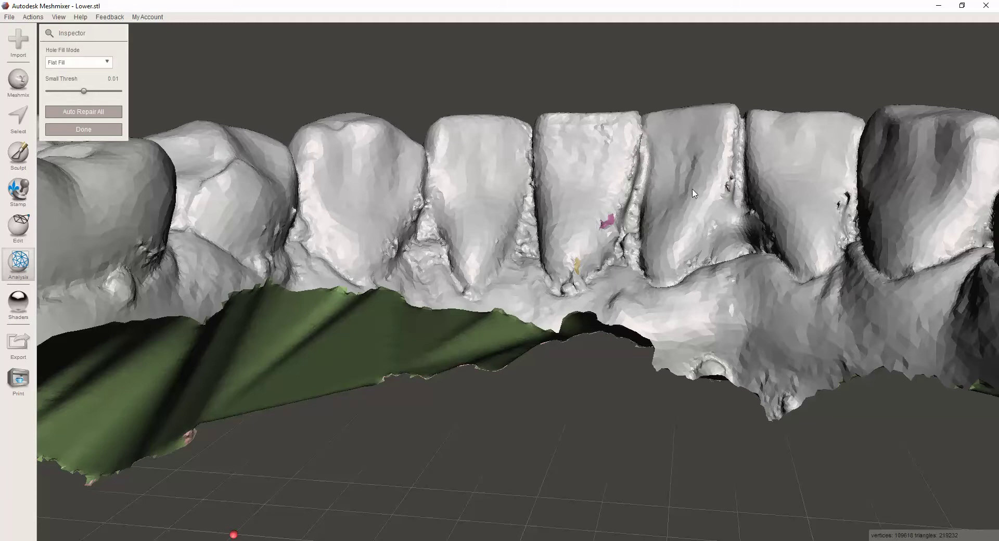
Check the filled holes and base of the repaired arch from all sides, and finish the Inspector
{"action": "right_click_drag", "start_coordinate": [694, 194], "coordinate": [675, 153]}
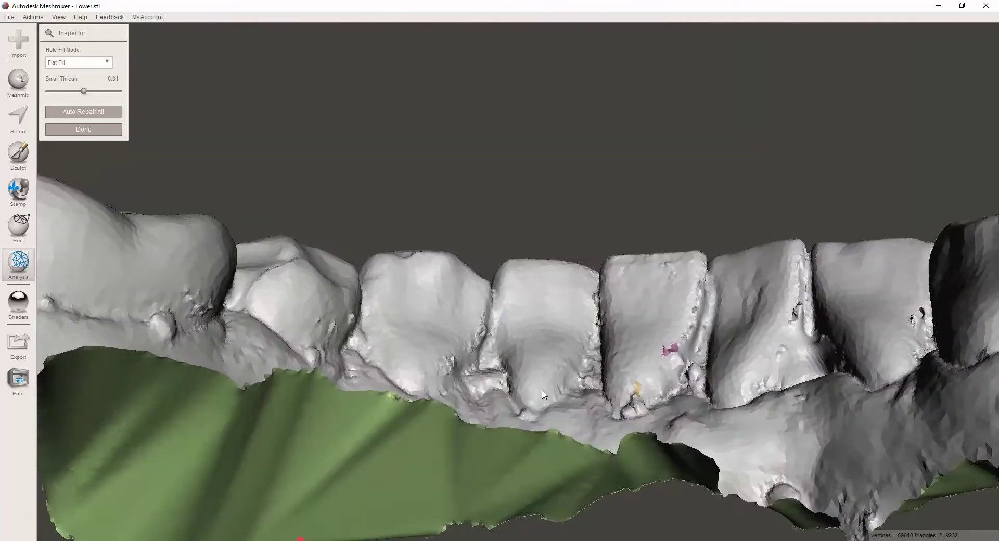
{"action": "scroll", "coordinate": [541, 392], "scroll_direction": "down", "scroll_amount": 2}
{"action": "right_click_drag", "start_coordinate": [540, 392], "coordinate": [450, 435]}
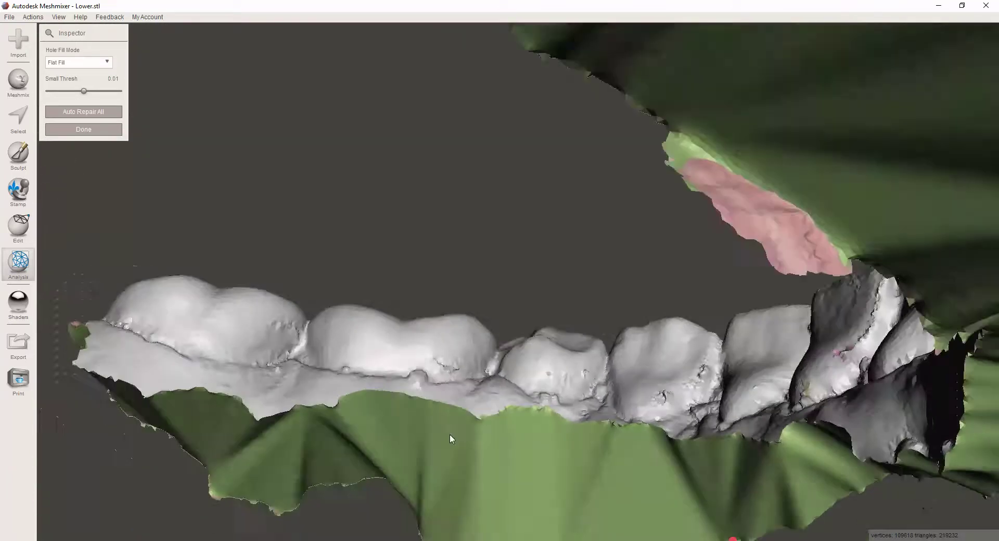
{"action": "right_click_drag", "start_coordinate": [735, 404], "coordinate": [856, 453]}
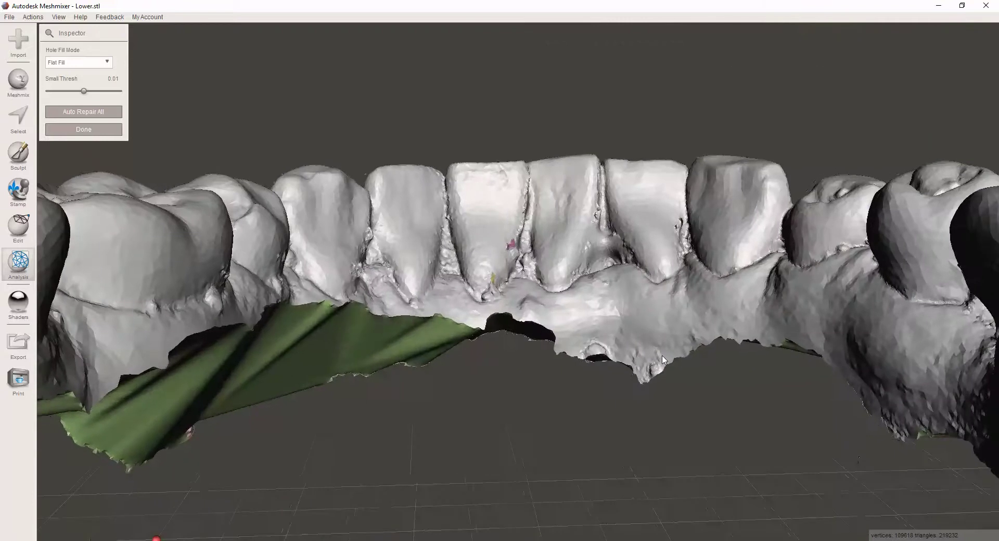
{"action": "scroll", "coordinate": [620, 277], "scroll_direction": "up", "scroll_amount": 3}
{"action": "scroll", "coordinate": [590, 269], "scroll_direction": "up", "scroll_amount": 2}
{"action": "right_click_drag", "start_coordinate": [747, 253], "coordinate": [576, 315]}
{"action": "scroll", "coordinate": [747, 265], "scroll_direction": "down", "scroll_amount": 5}
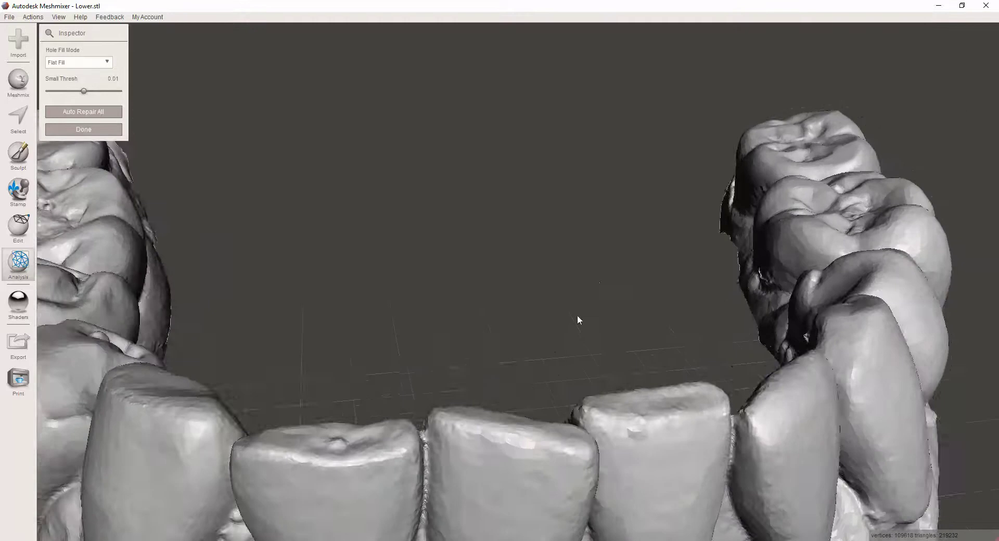
{"action": "scroll", "coordinate": [514, 345], "scroll_direction": "down", "scroll_amount": 5}
{"action": "middle_click_drag", "start_coordinate": [514, 346], "coordinate": [483, 309]}
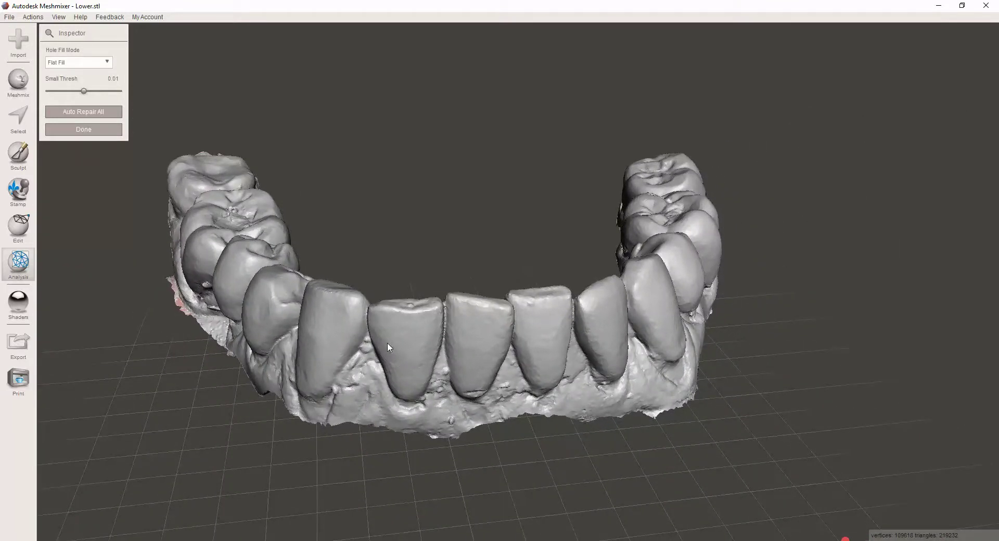
{"action": "mouse_move", "coordinate": [495, 431]}
{"action": "right_mouse_down"}
{"action": "mouse_move", "coordinate": [482, 413]}
{"action": "mouse_move", "coordinate": [492, 417]}
{"action": "right_mouse_up"}
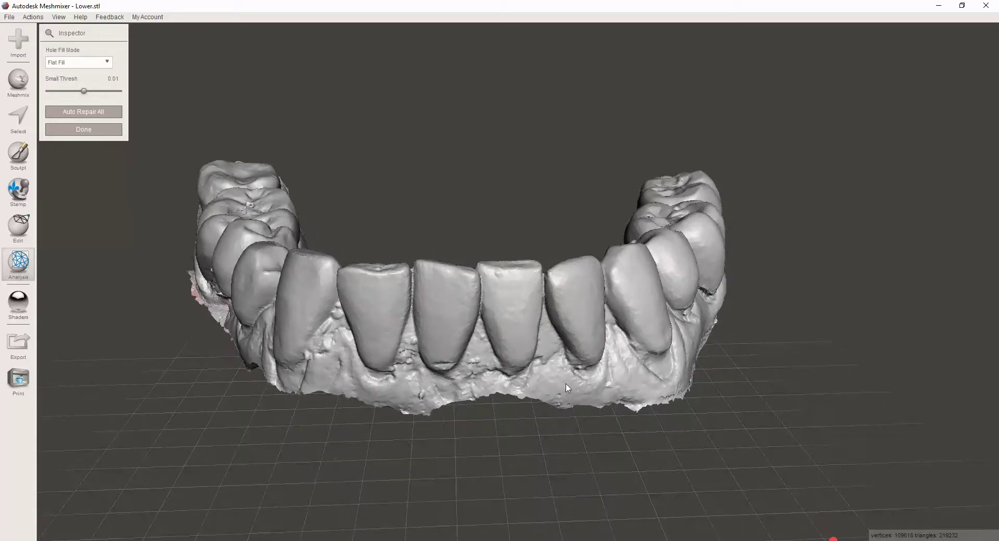
{"action": "mouse_move", "coordinate": [567, 387]}
{"action": "right_mouse_down"}
{"action": "mouse_move", "coordinate": [563, 375]}
{"action": "mouse_move", "coordinate": [581, 381]}
{"action": "mouse_move", "coordinate": [566, 302]}
{"action": "mouse_move", "coordinate": [622, 334]}
{"action": "mouse_move", "coordinate": [557, 419]}
{"action": "mouse_move", "coordinate": [562, 380]}
{"action": "right_mouse_up"}
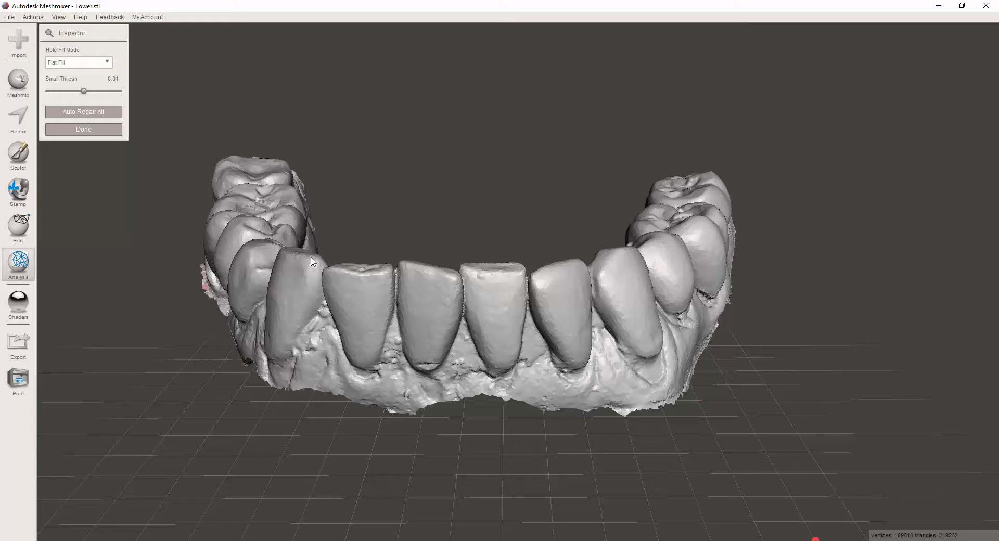
{"action": "left_click", "coordinate": [102, 131]}
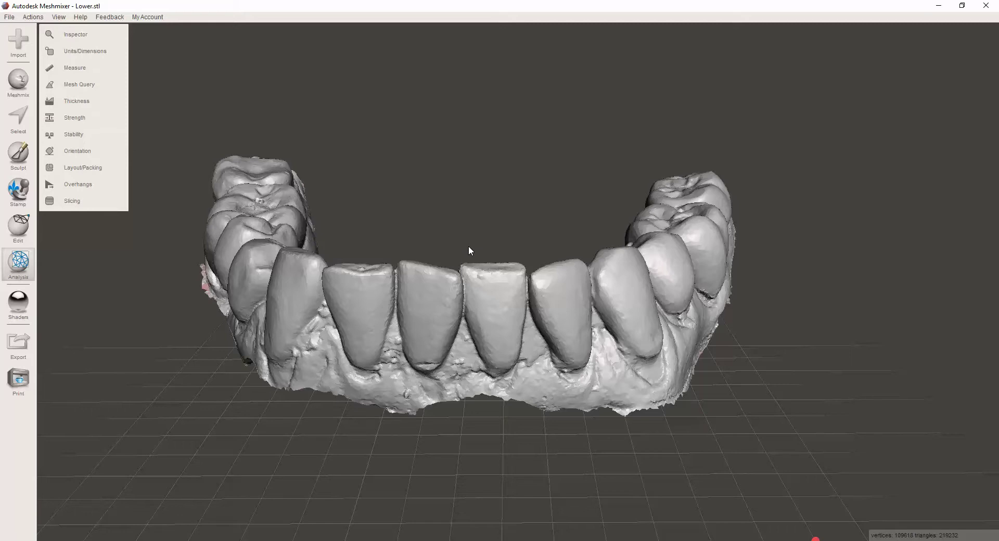
Examine the repaired lower arch overall and the edges and gaps of the front teeth up close
{"action": "scroll", "coordinate": [468, 245], "scroll_direction": "down", "scroll_amount": 3}
{"action": "scroll", "coordinate": [471, 244], "scroll_direction": "up", "scroll_amount": 4}
{"action": "scroll", "coordinate": [470, 241], "scroll_direction": "down", "scroll_amount": 4}
{"action": "scroll", "coordinate": [469, 239], "scroll_direction": "up", "scroll_amount": 5}
{"action": "scroll", "coordinate": [470, 239], "scroll_direction": "down", "scroll_amount": 4}
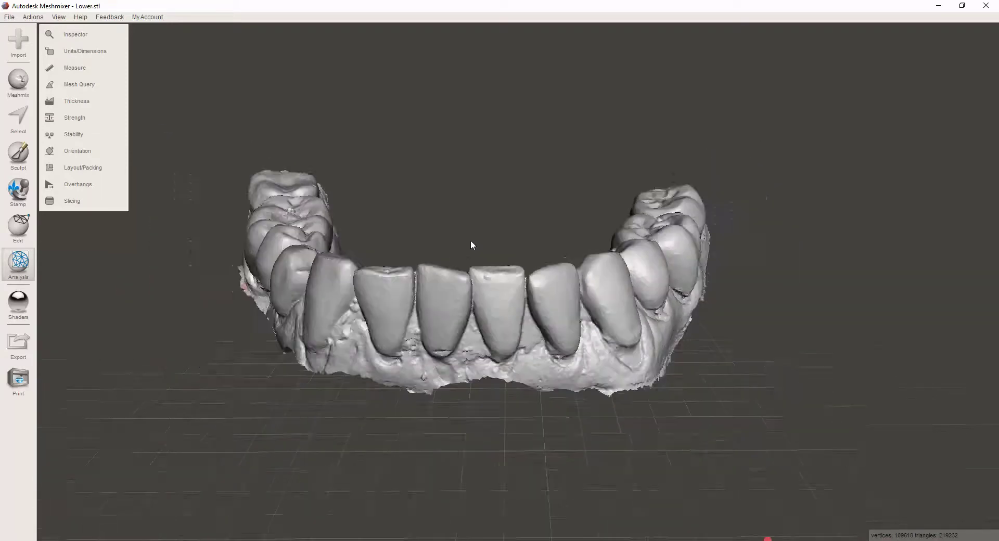
{"action": "scroll", "coordinate": [471, 240], "scroll_direction": "up", "scroll_amount": 3}
{"action": "middle_click_drag", "start_coordinate": [470, 239], "coordinate": [467, 289]}
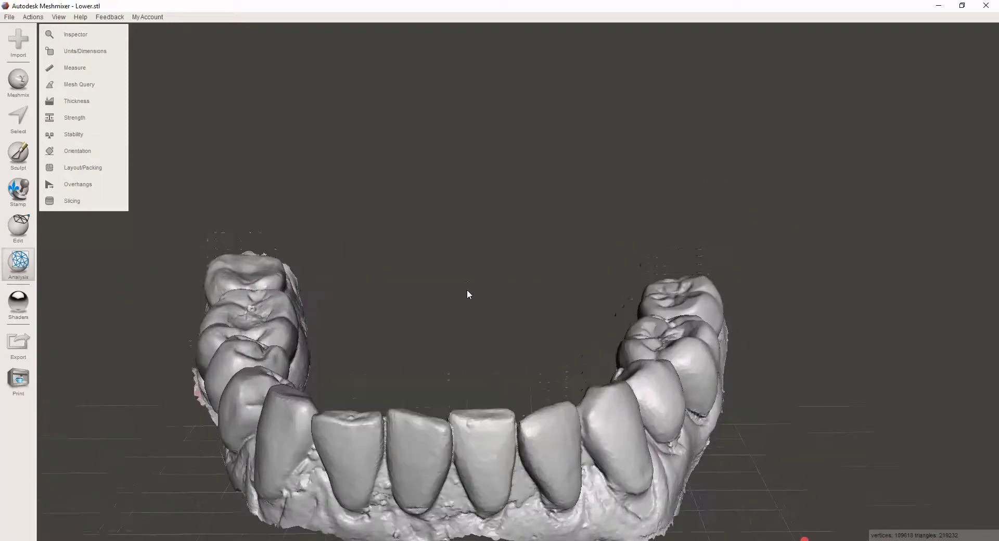
{"action": "right_click_drag", "start_coordinate": [466, 291], "coordinate": [489, 213]}
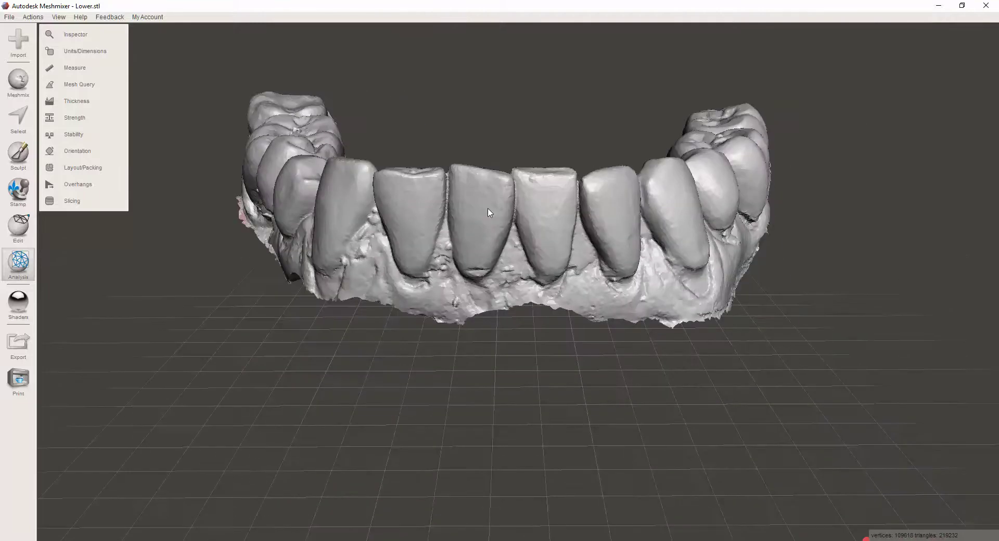
{"action": "right_click_drag", "start_coordinate": [558, 233], "coordinate": [496, 262]}
{"action": "scroll", "coordinate": [525, 284], "scroll_direction": "up", "scroll_amount": 5}
{"action": "scroll", "coordinate": [489, 294], "scroll_direction": "up", "scroll_amount": 5}
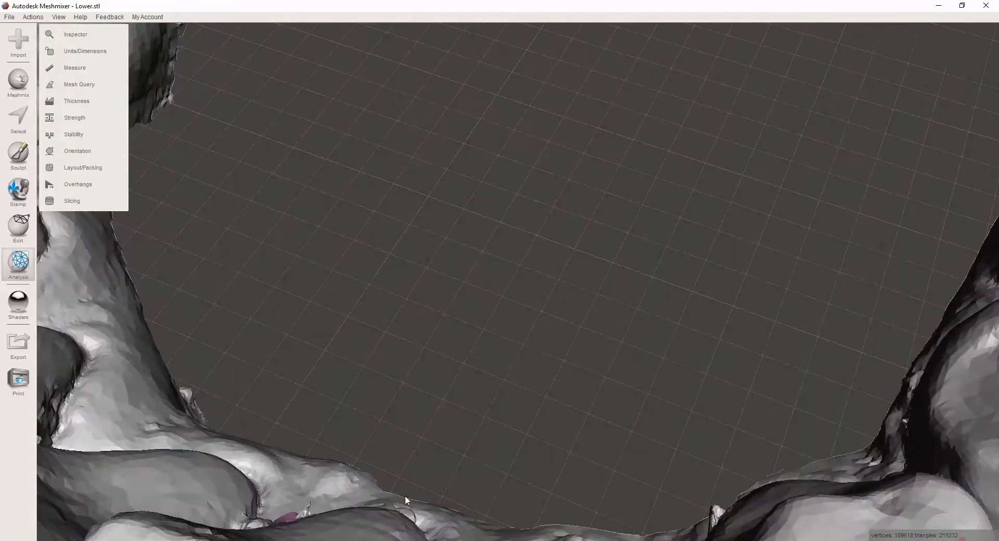
{"action": "middle_click_drag", "start_coordinate": [419, 448], "coordinate": [459, 426]}
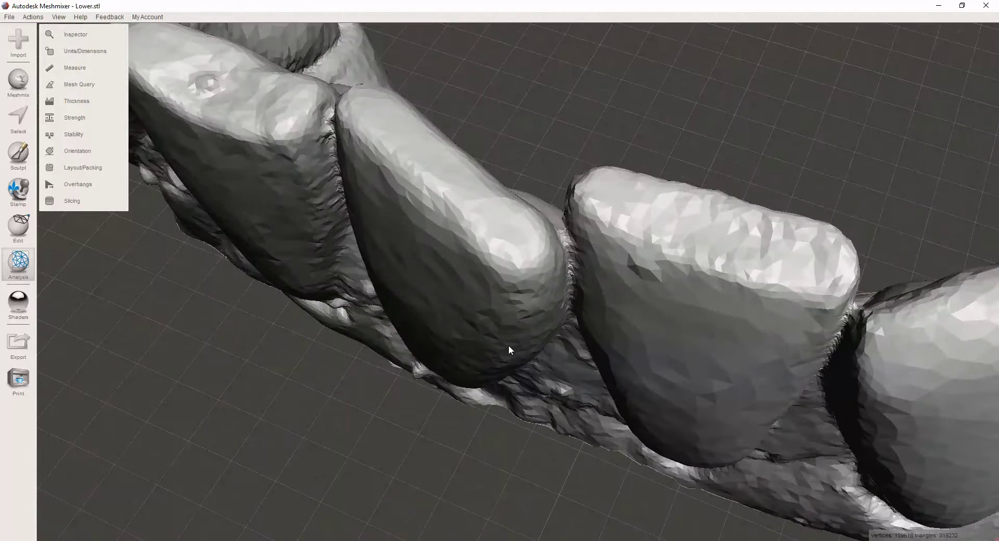
{"action": "right_click_drag", "start_coordinate": [508, 347], "coordinate": [537, 292]}
Duplicate the repaired lower arch mesh and name the two objects Lower-Original.stl and Lower-Aligned.stl
{"action": "left_click", "coordinate": [23, 237]}
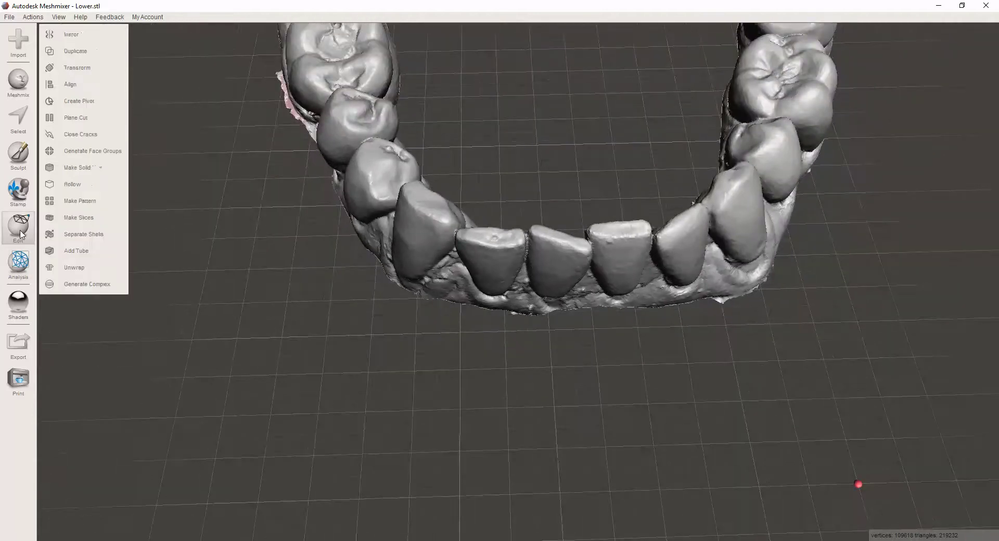
{"action": "left_click", "coordinate": [82, 52]}
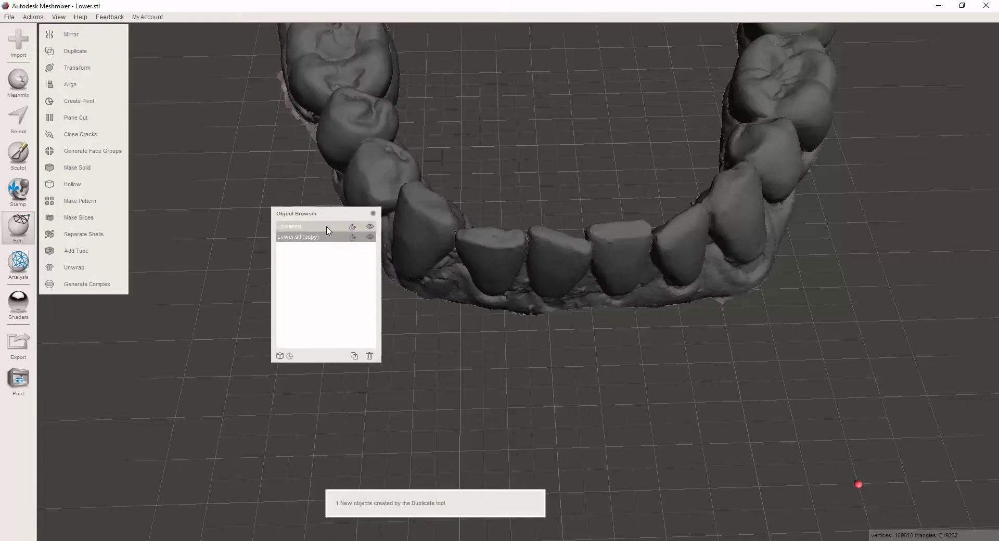
{"action": "double_click", "coordinate": [330, 227]}
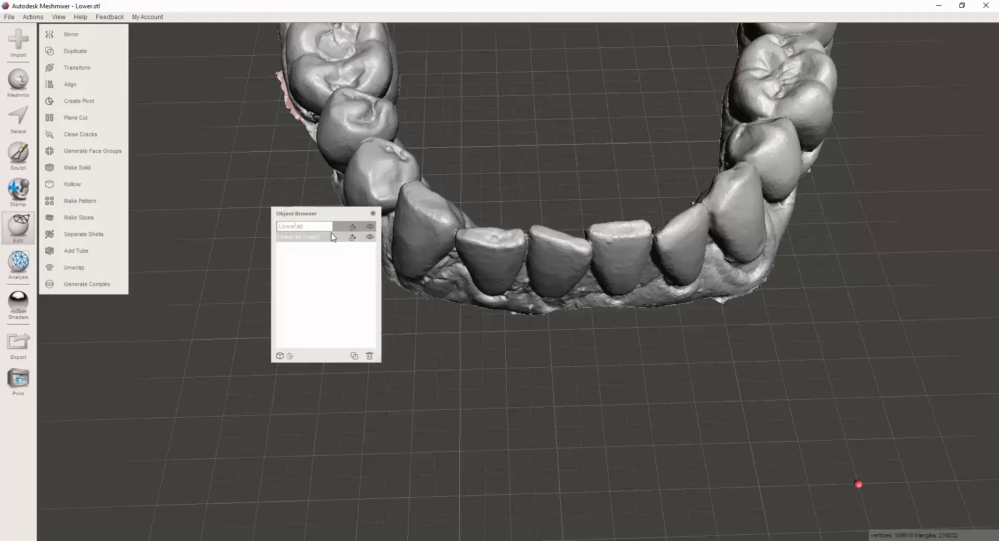
{"action": "type", "text": "-Original"}
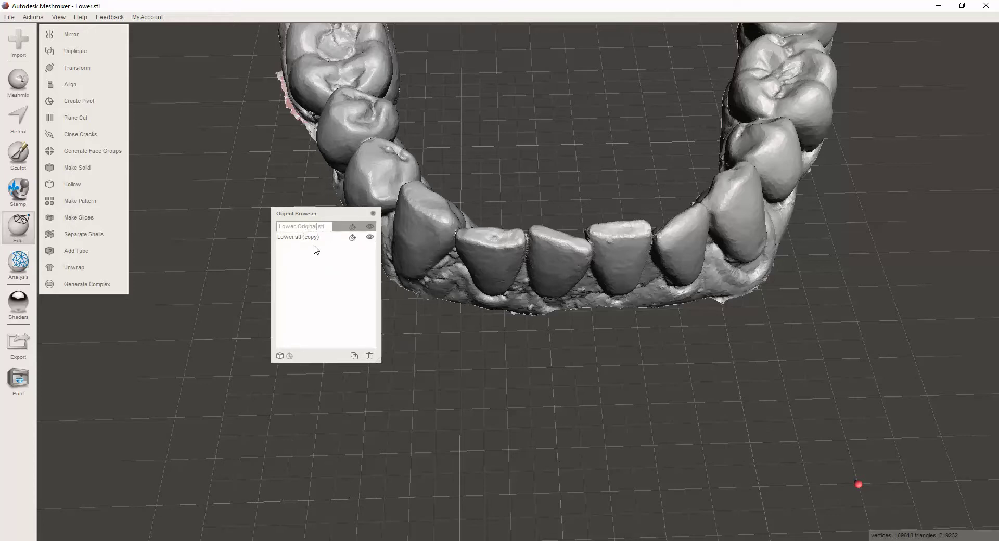
{"action": "double_click", "coordinate": [313, 237]}
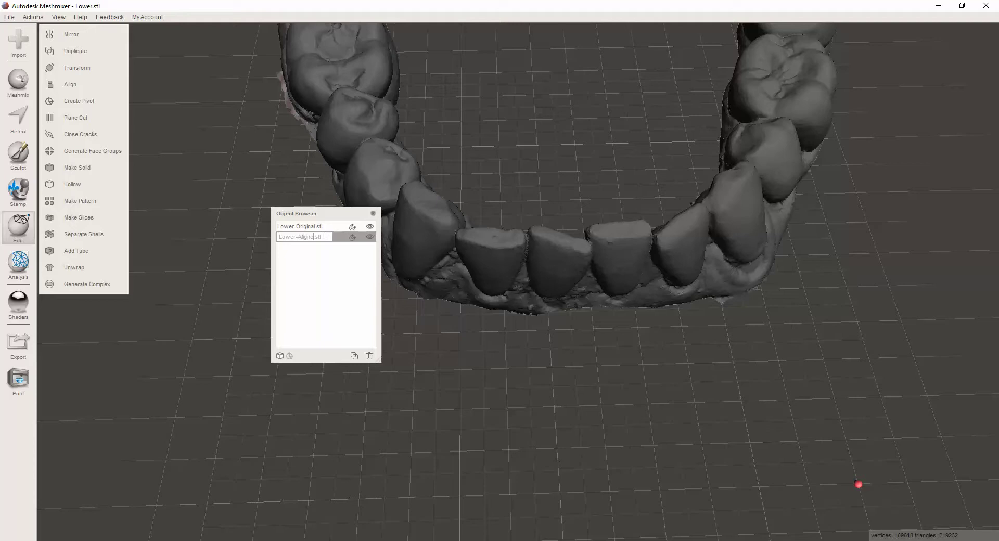
{"action": "key", "text": "Return"}
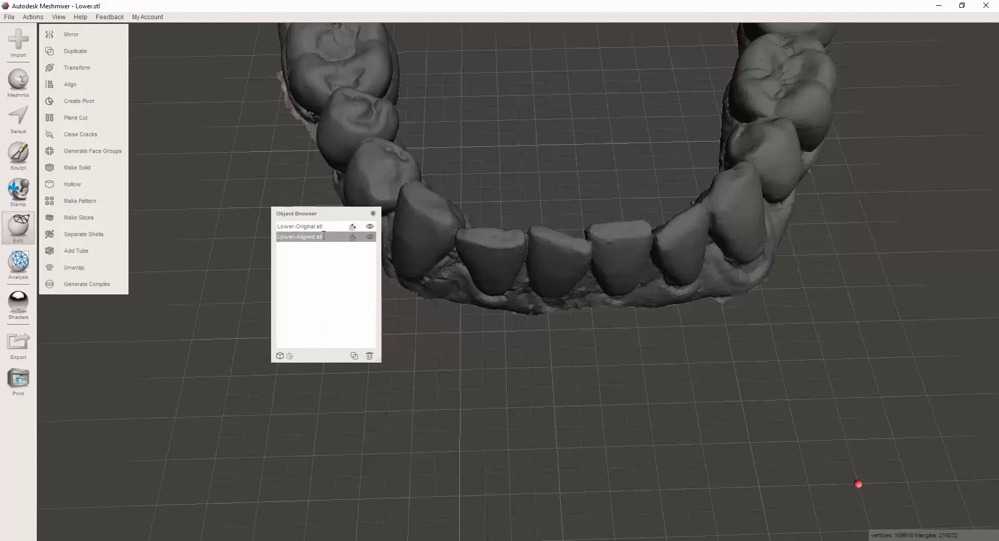
Hide Lower-Original.stl and make Lower-Aligned.stl the active object
{"action": "left_click", "coordinate": [372, 227]}
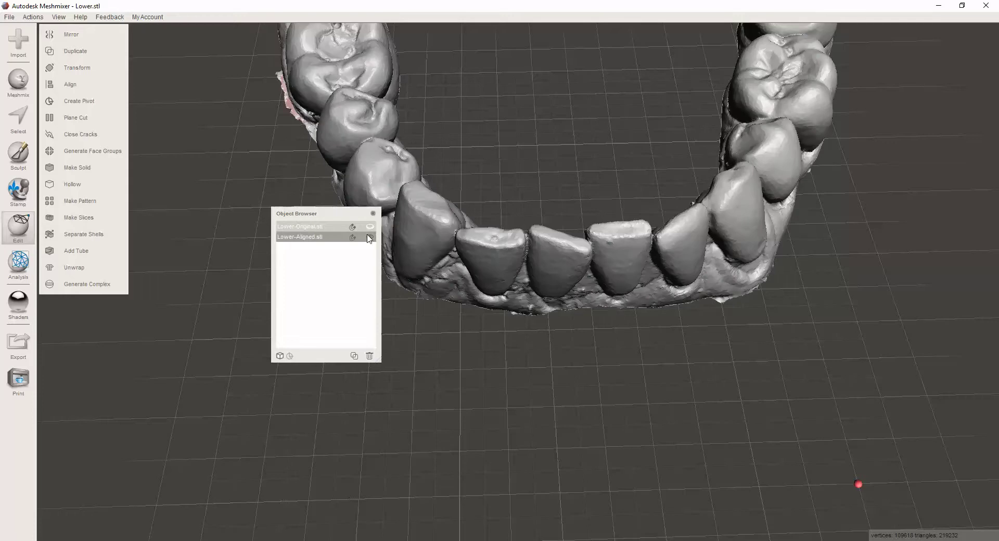
{"action": "left_click", "coordinate": [323, 229]}
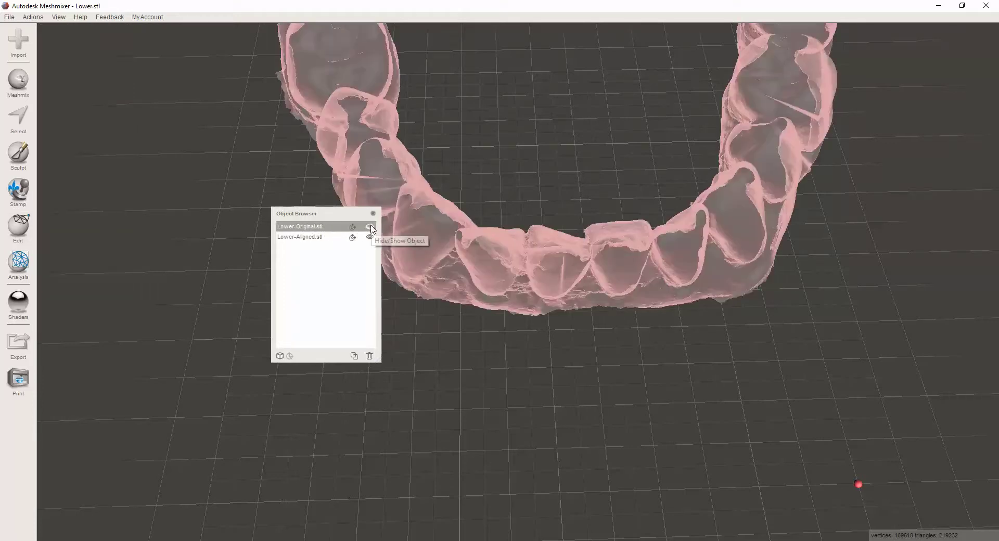
{"action": "left_click", "coordinate": [372, 228]}
{"action": "left_click", "coordinate": [372, 227]}
{"action": "left_click", "coordinate": [371, 228]}
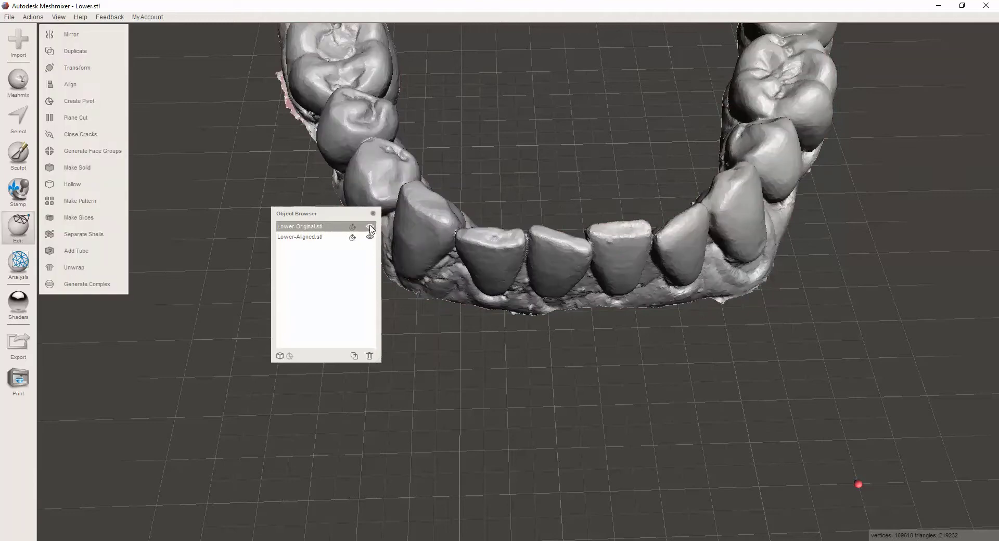
{"action": "left_click", "coordinate": [371, 228]}
{"action": "left_click", "coordinate": [317, 237]}
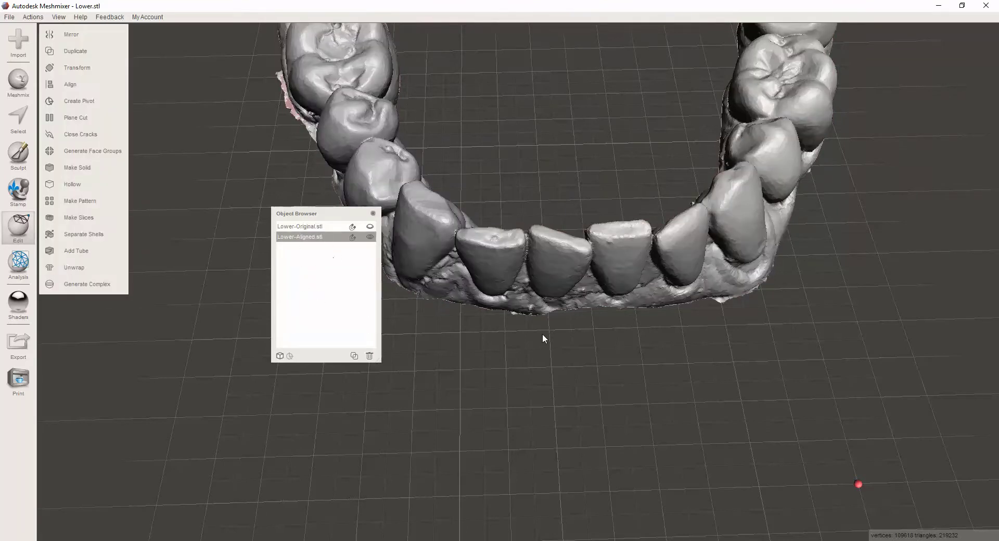
Close the Object Browser so the whole arch is unobstructed
{"action": "right_click_drag", "start_coordinate": [552, 316], "coordinate": [532, 328]}
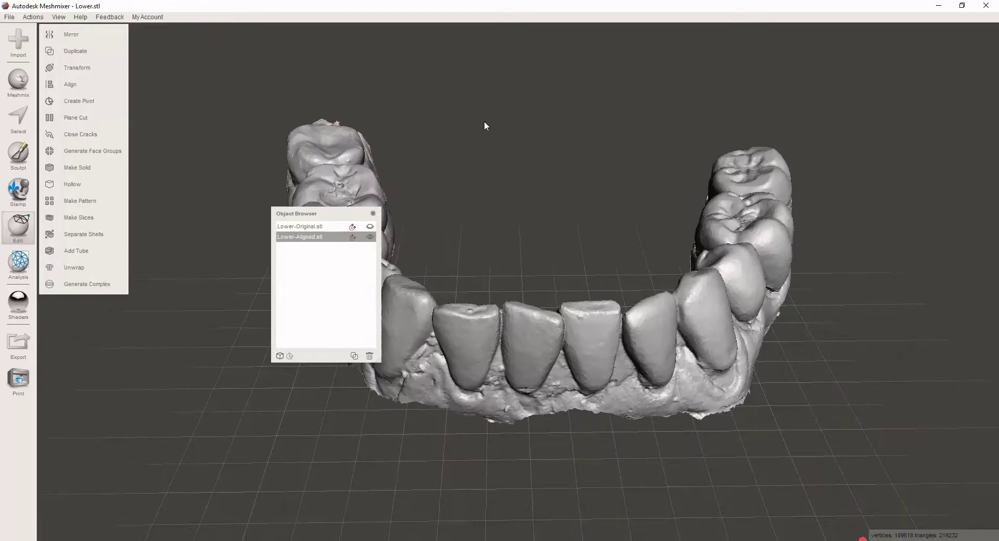
{"action": "left_click", "coordinate": [9, 16]}
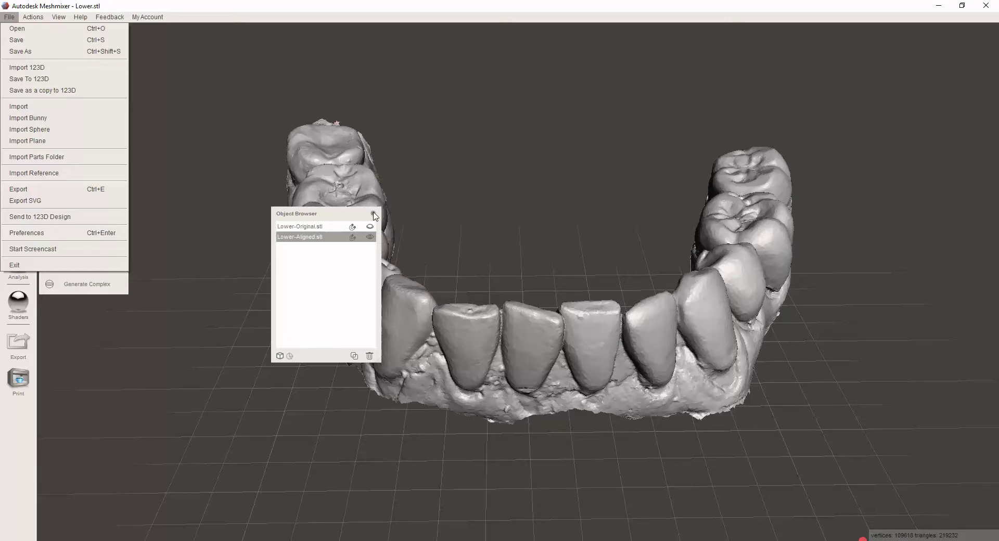
{"action": "left_click", "coordinate": [270, 147]}
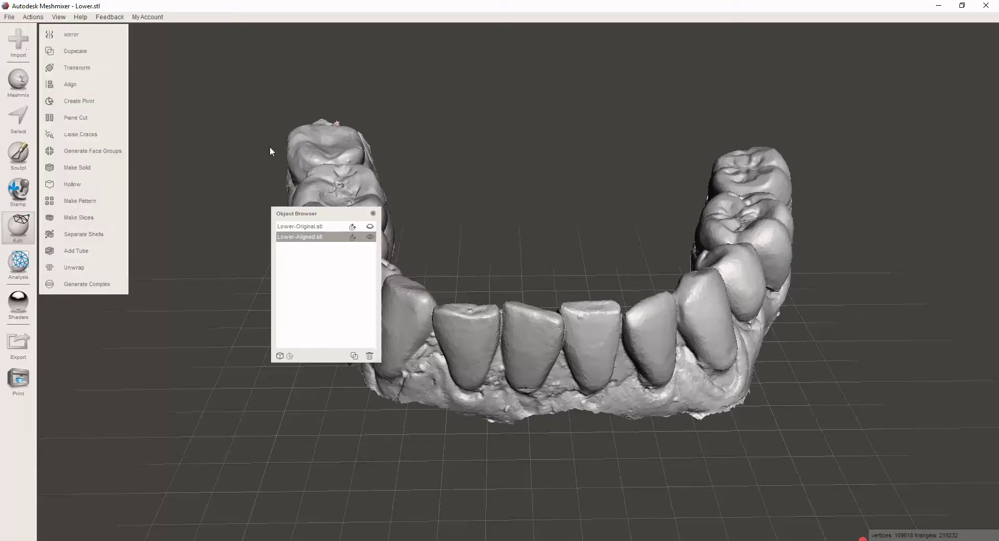
{"action": "left_click", "coordinate": [372, 214]}
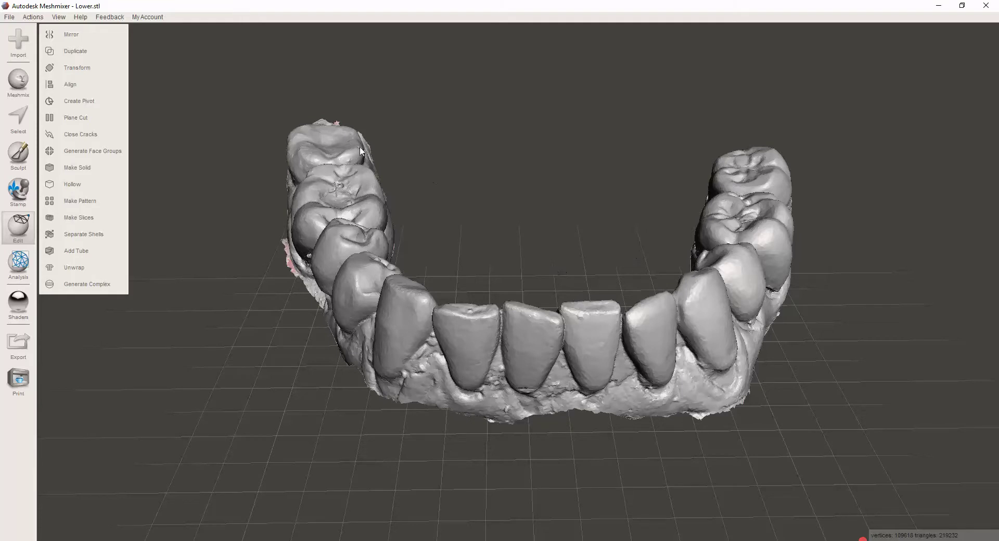
Show the Object Browser again and close it
{"action": "left_click", "coordinate": [59, 16]}
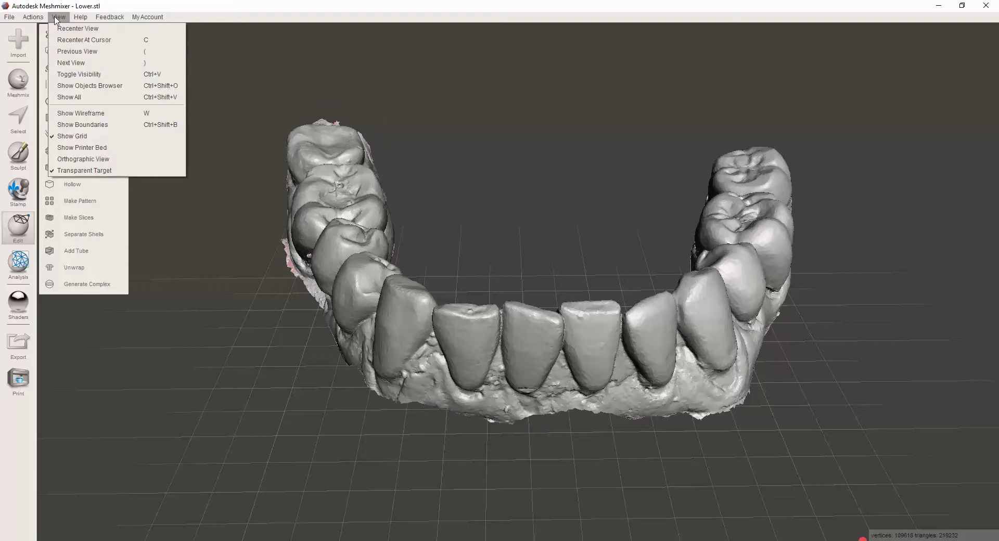
{"action": "left_click", "coordinate": [83, 85]}
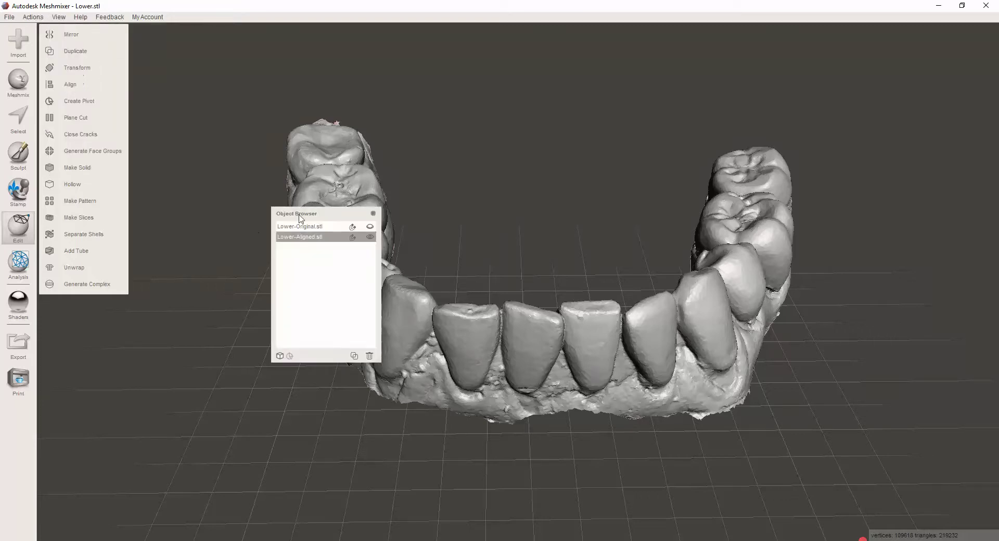
{"action": "left_click", "coordinate": [372, 214]}
Paint a trial selection across the front teeth with the SphereDisc Brush at size 49 and clear it
{"action": "right_click_drag", "start_coordinate": [588, 345], "coordinate": [560, 316]}
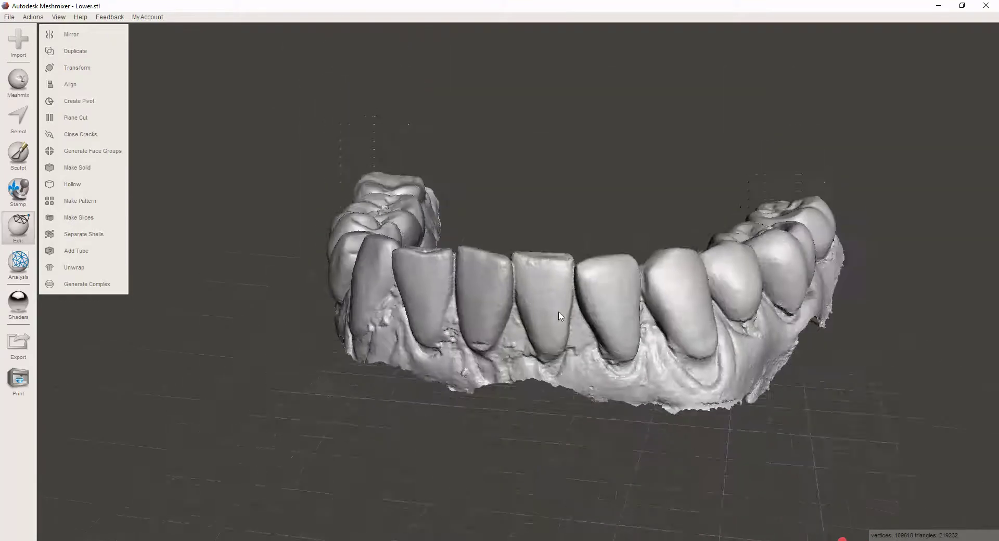
{"action": "right_click_drag", "start_coordinate": [620, 293], "coordinate": [573, 324]}
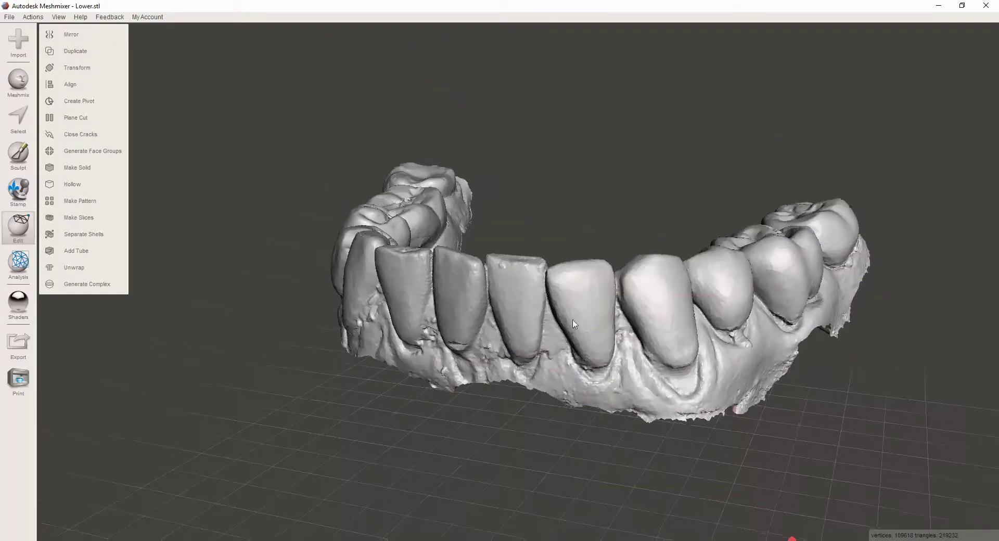
{"action": "scroll", "coordinate": [574, 323], "scroll_direction": "up", "scroll_amount": 5}
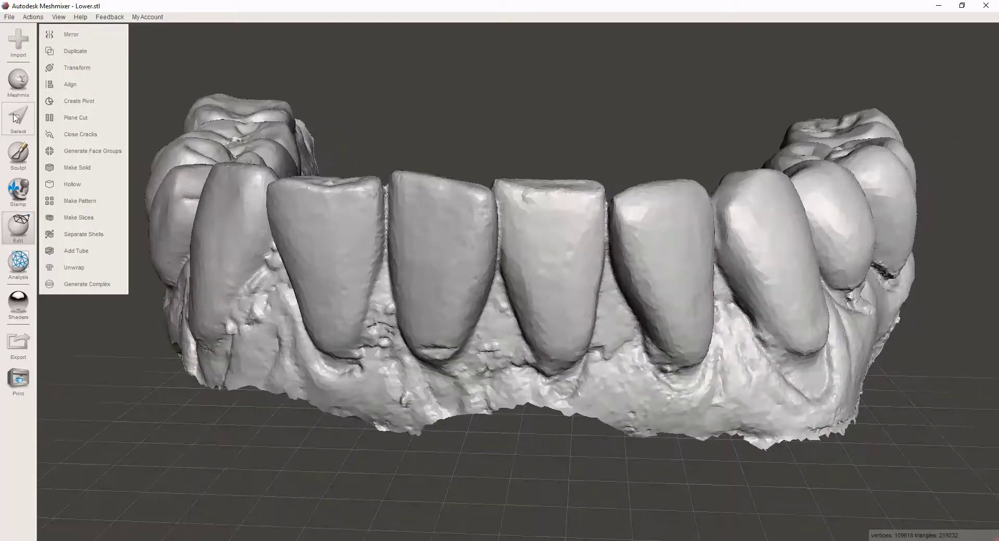
{"action": "left_click", "coordinate": [16, 117]}
{"action": "left_click", "coordinate": [239, 140]}
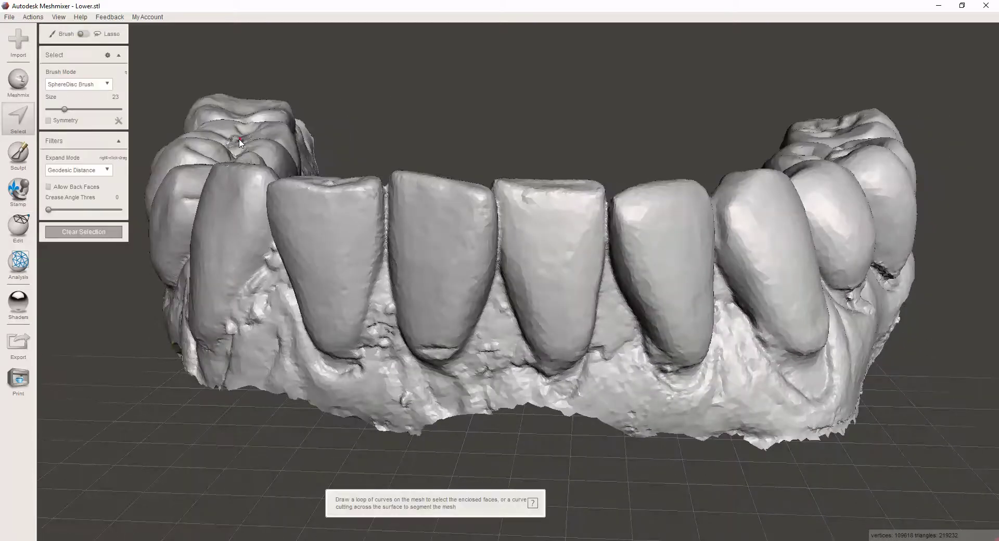
{"action": "key", "text": "Escape"}
{"action": "key", "text": "s"}
{"action": "left_click", "coordinate": [227, 192]}
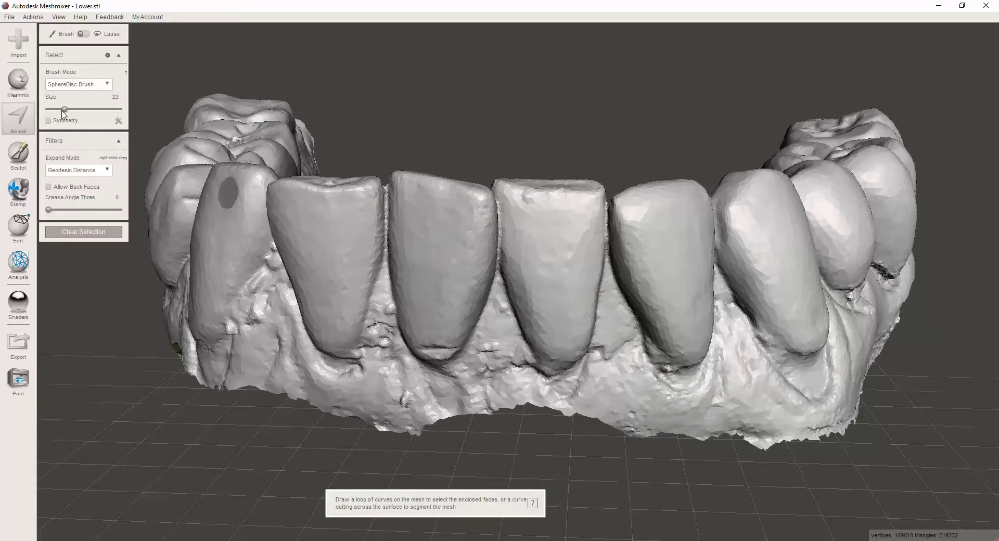
{"action": "left_click_drag", "start_coordinate": [65, 110], "coordinate": [83, 109]}
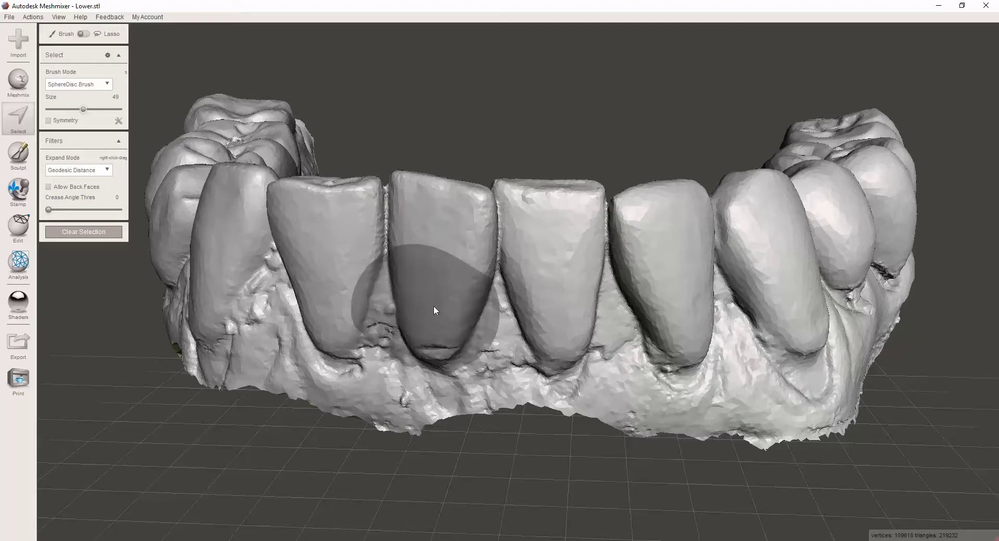
{"action": "mouse_move", "coordinate": [553, 240]}
{"action": "left_mouse_down"}
{"action": "mouse_move", "coordinate": [710, 245]}
{"action": "mouse_move", "coordinate": [546, 332]}
{"action": "mouse_move", "coordinate": [388, 232]}
{"action": "mouse_move", "coordinate": [437, 313]}
{"action": "mouse_move", "coordinate": [566, 305]}
{"action": "left_mouse_up"}
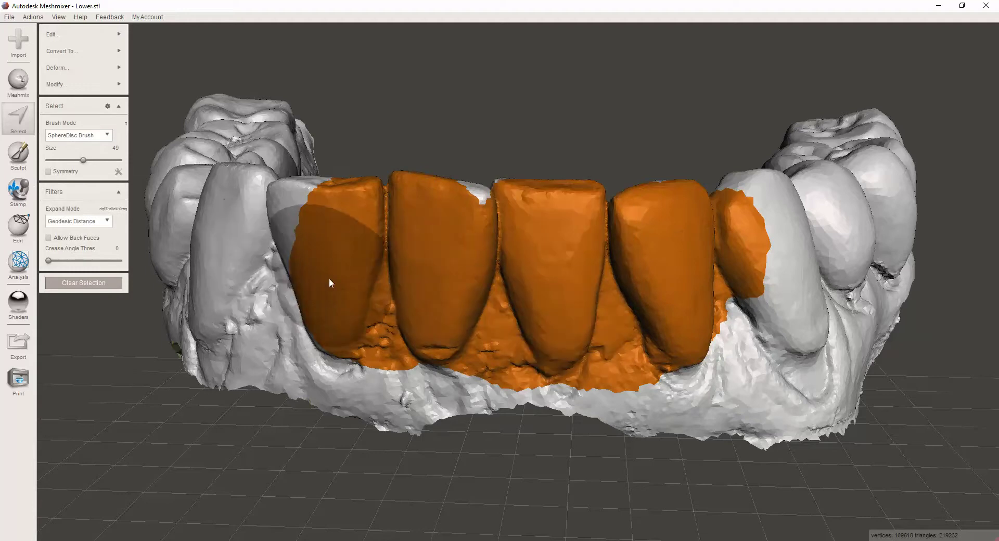
{"action": "left_click", "coordinate": [84, 283]}
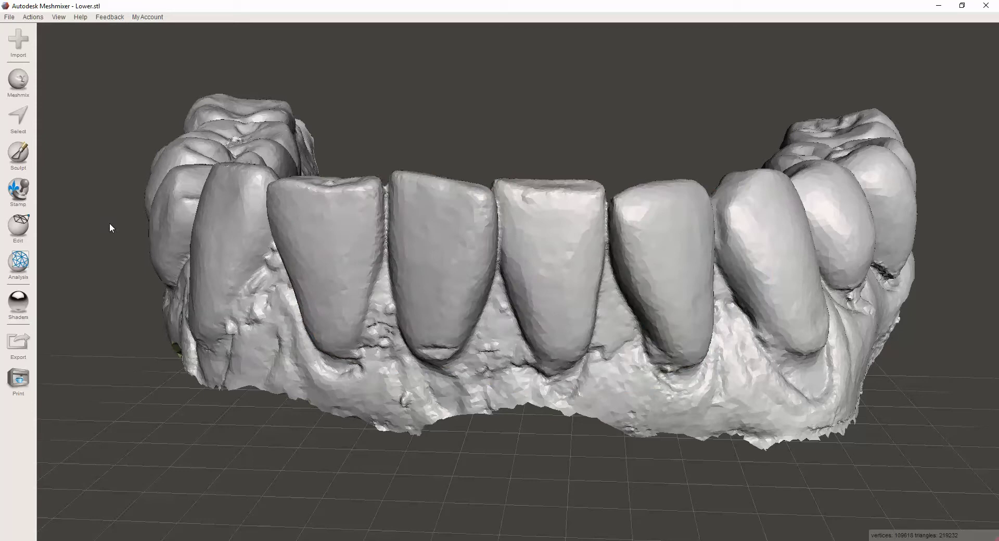
Select a strip along the lateral incisor's edge facing the flat-edged central incisor with brush size 23, removing the overspill from the gum
{"action": "key", "text": "s"}
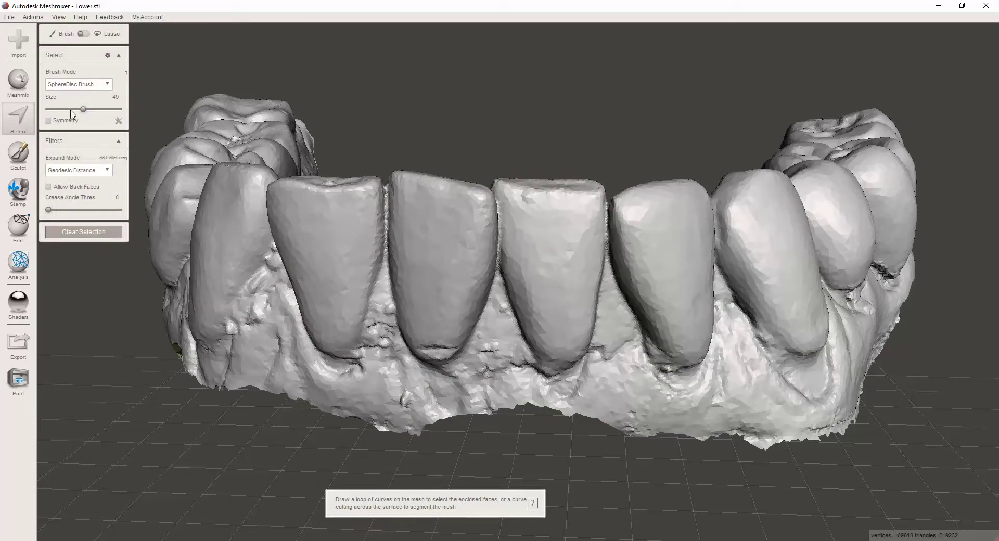
{"action": "left_click_drag", "start_coordinate": [62, 109], "coordinate": [68, 109]}
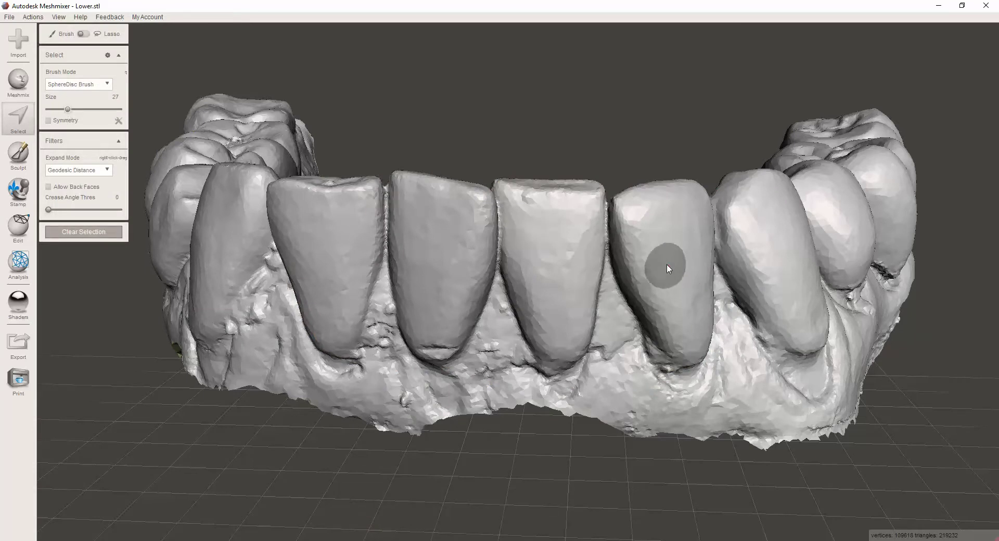
{"action": "left_click_drag", "start_coordinate": [68, 109], "coordinate": [64, 109]}
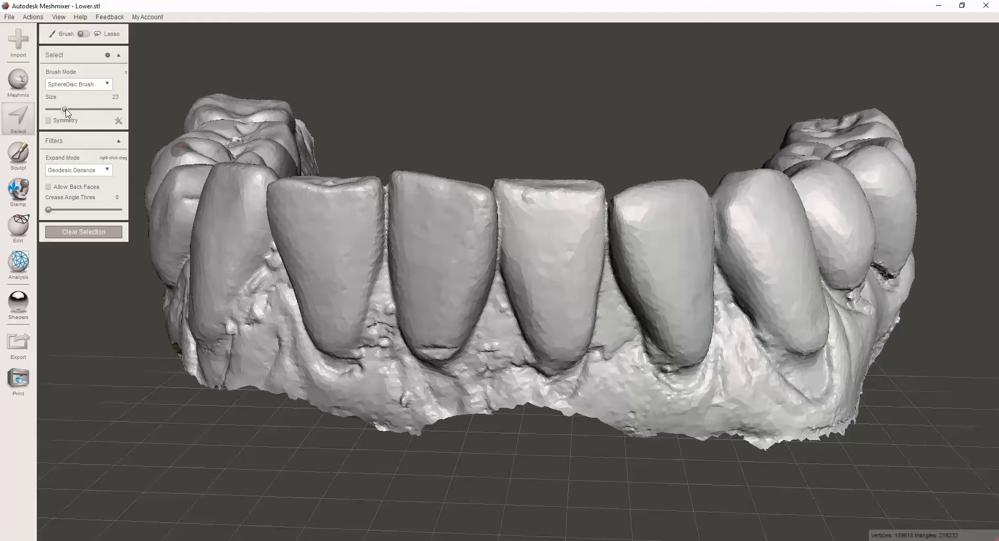
{"action": "right_click_drag", "start_coordinate": [733, 266], "coordinate": [661, 272]}
{"action": "right_click_drag", "start_coordinate": [667, 266], "coordinate": [672, 263]}
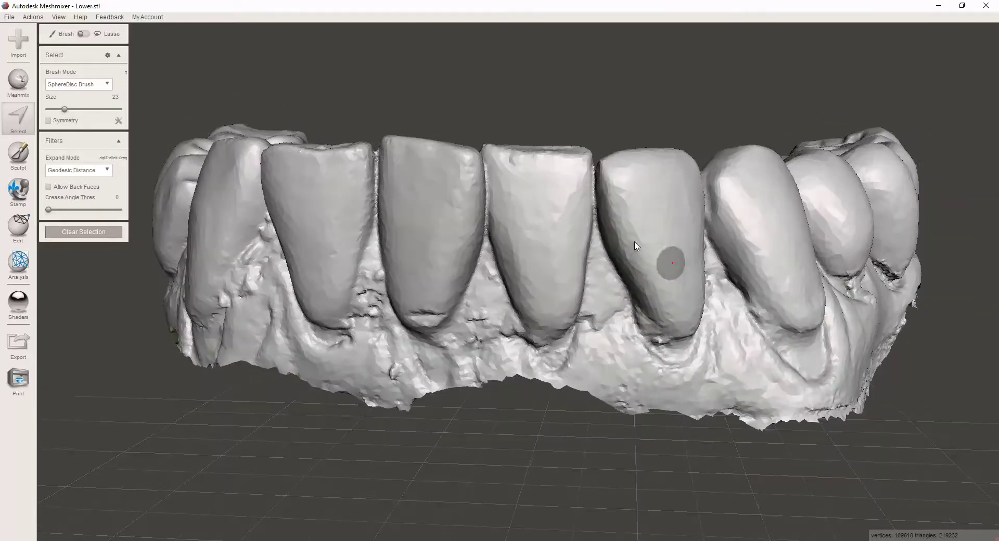
{"action": "scroll", "coordinate": [637, 251], "scroll_direction": "up", "scroll_amount": 5}
{"action": "scroll", "coordinate": [636, 239], "scroll_direction": "up", "scroll_amount": 4}
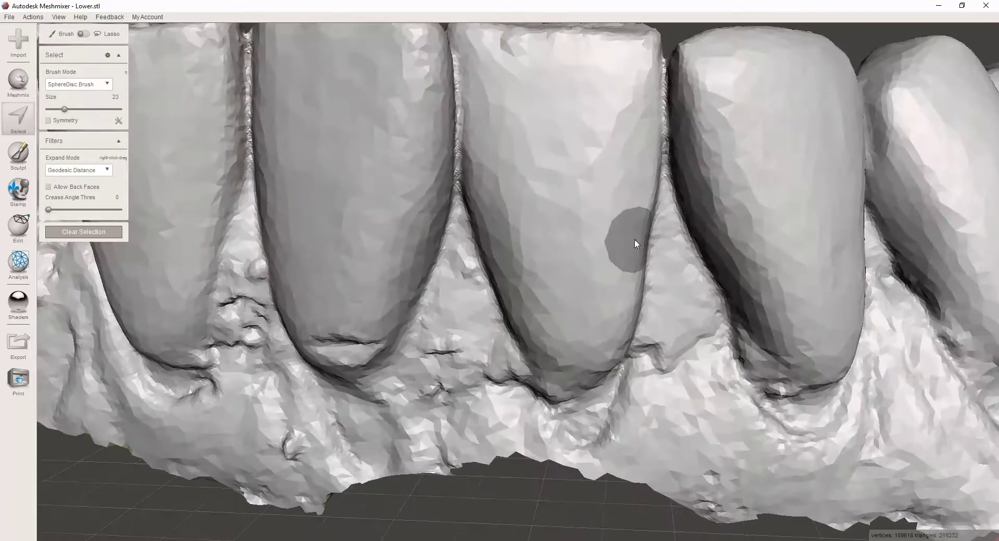
{"action": "middle_click_drag", "start_coordinate": [635, 238], "coordinate": [516, 282]}
{"action": "mouse_move", "coordinate": [516, 282]}
{"action": "right_mouse_down"}
{"action": "mouse_move", "coordinate": [559, 268]}
{"action": "mouse_move", "coordinate": [590, 280]}
{"action": "right_mouse_up"}
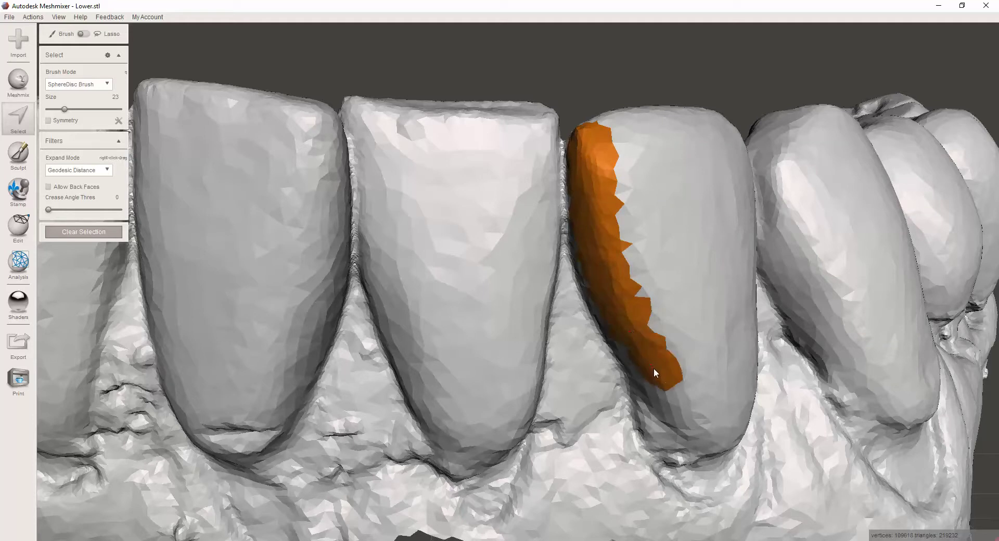
{"action": "left_click_drag", "start_coordinate": [654, 373], "coordinate": [642, 351]}
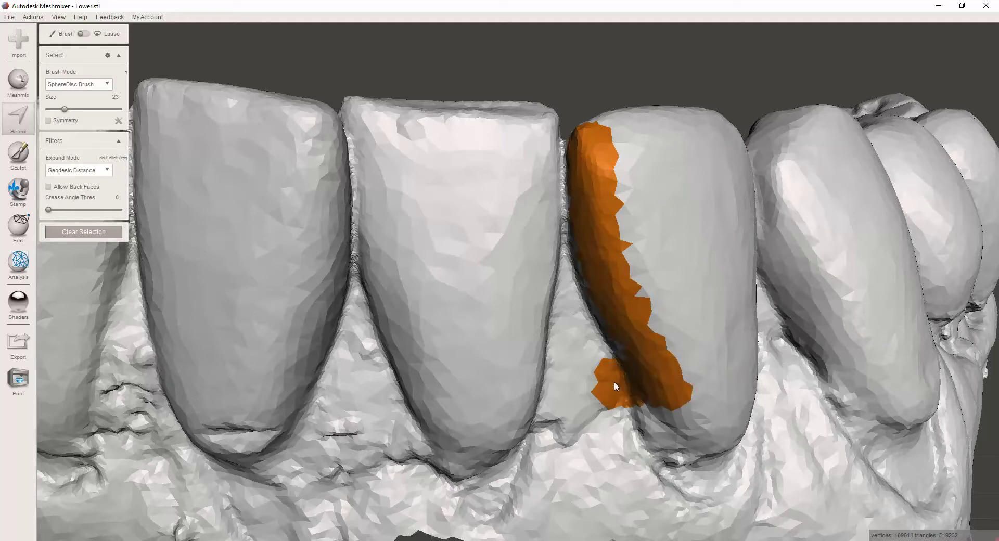
{"action": "left_click_drag", "start_coordinate": [614, 382], "coordinate": [651, 393]}
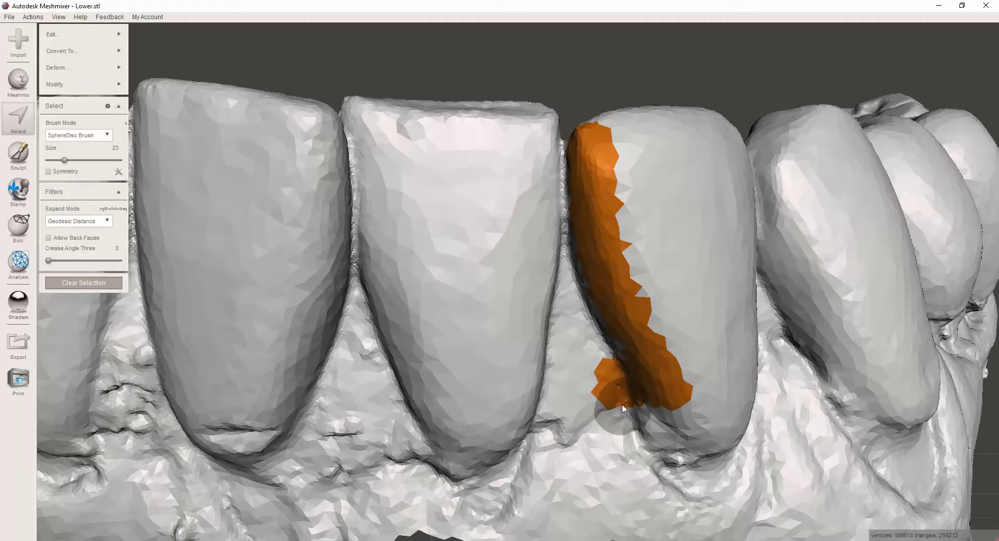
{"action": "mouse_move", "coordinate": [593, 377]}
{"action": "left_mouse_down", "text": "ctrl"}
{"action": "mouse_move", "coordinate": [608, 416]}
{"action": "mouse_move", "coordinate": [597, 379]}
{"action": "left_mouse_up", "text": "ctrl"}
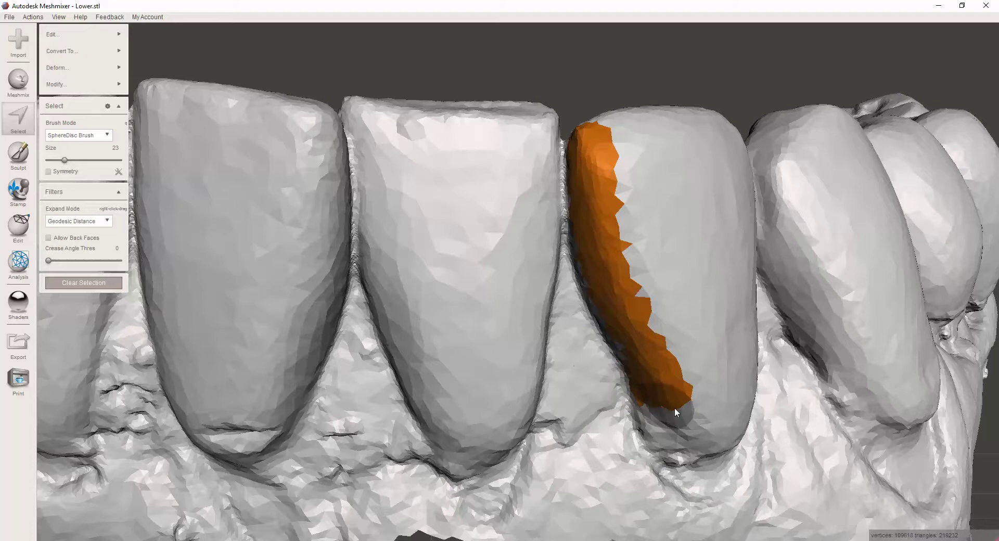
Extend the selection along the lateral incisor's gum line and canine-side edge, and fill in the tooth's whole front face
{"action": "mouse_move", "coordinate": [675, 412]}
{"action": "right_mouse_down"}
{"action": "mouse_move", "coordinate": [691, 367]}
{"action": "mouse_move", "coordinate": [699, 374]}
{"action": "right_mouse_up"}
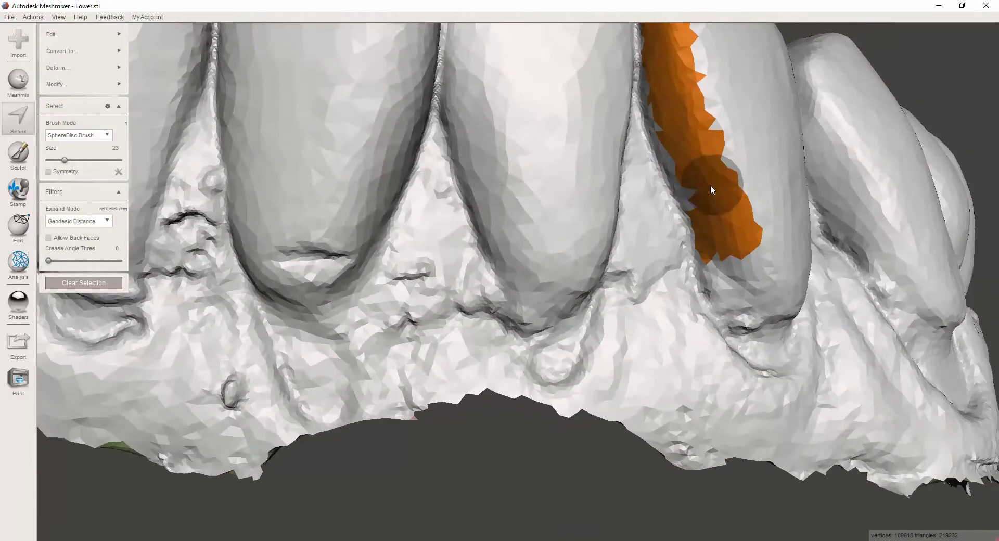
{"action": "mouse_move", "coordinate": [713, 195]}
{"action": "left_mouse_down"}
{"action": "mouse_move", "coordinate": [751, 315]}
{"action": "mouse_move", "coordinate": [767, 336]}
{"action": "mouse_move", "coordinate": [783, 335]}
{"action": "mouse_move", "coordinate": [782, 325]}
{"action": "left_mouse_up"}
{"action": "right_click_drag", "start_coordinate": [832, 256], "coordinate": [594, 350]}
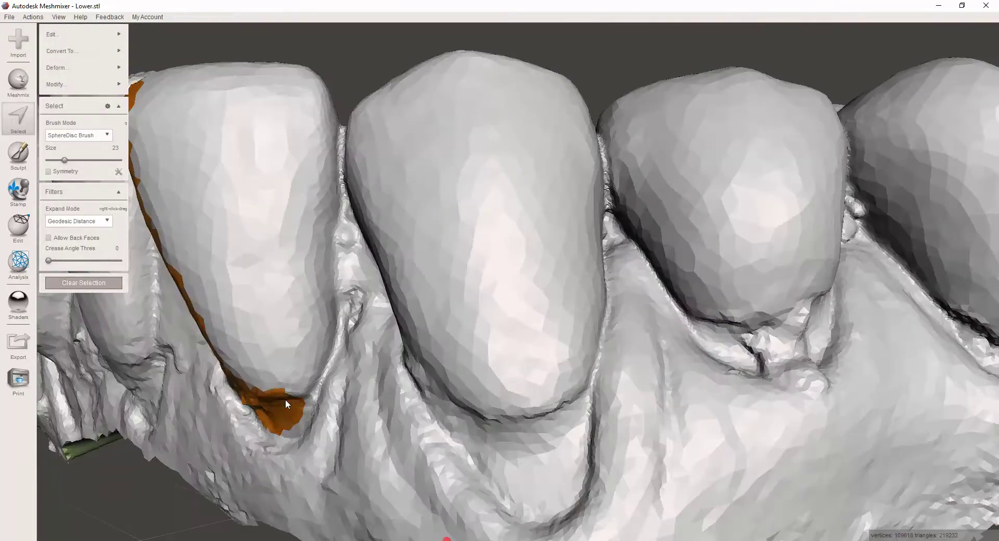
{"action": "mouse_move", "coordinate": [283, 396]}
{"action": "left_mouse_down"}
{"action": "mouse_move", "coordinate": [315, 345]}
{"action": "mouse_move", "coordinate": [321, 292]}
{"action": "mouse_move", "coordinate": [308, 114]}
{"action": "left_mouse_up"}
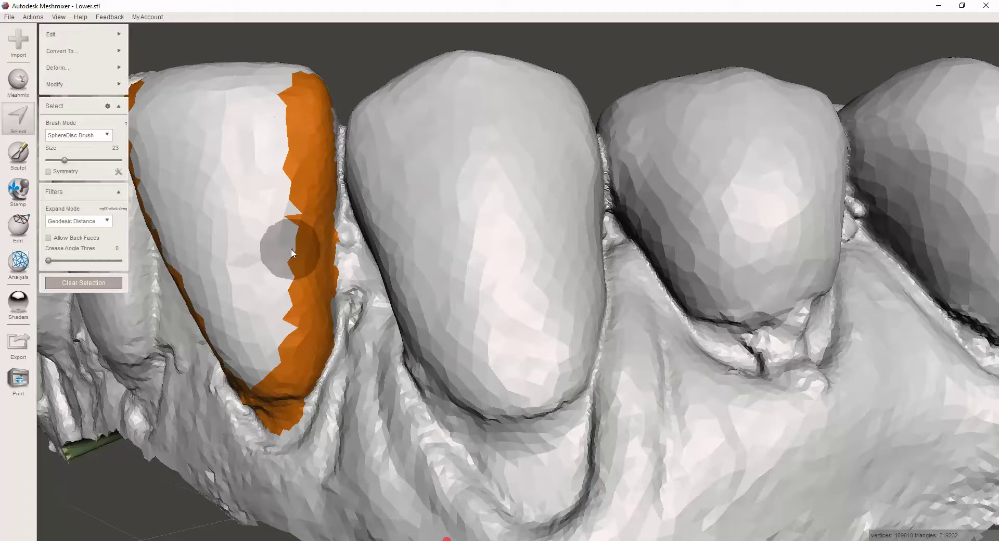
{"action": "right_click_drag", "start_coordinate": [286, 221], "coordinate": [357, 212]}
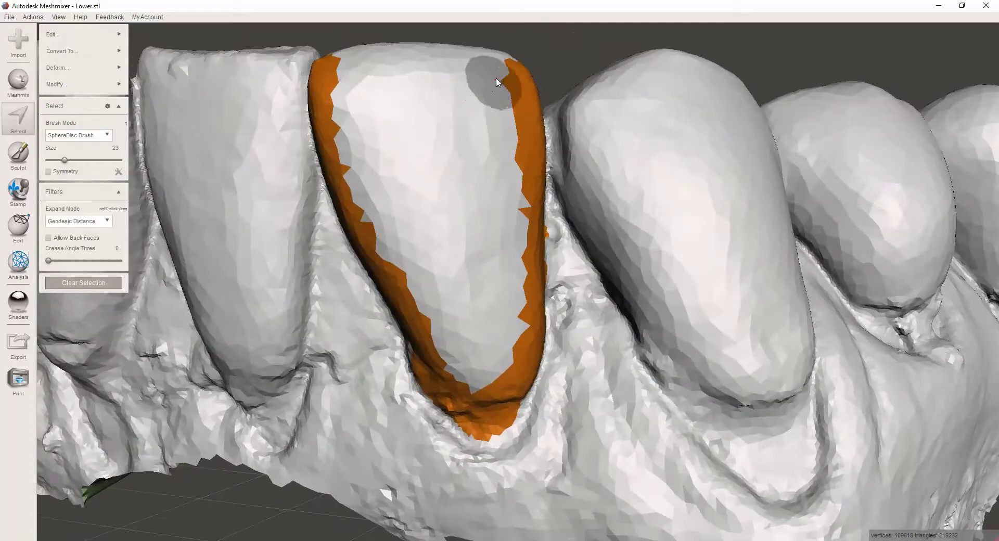
{"action": "mouse_move", "coordinate": [499, 71]}
{"action": "left_mouse_down"}
{"action": "mouse_move", "coordinate": [419, 55]}
{"action": "mouse_move", "coordinate": [343, 62]}
{"action": "mouse_move", "coordinate": [464, 94]}
{"action": "mouse_move", "coordinate": [508, 141]}
{"action": "mouse_move", "coordinate": [503, 322]}
{"action": "mouse_move", "coordinate": [463, 385]}
{"action": "mouse_move", "coordinate": [486, 167]}
{"action": "mouse_move", "coordinate": [424, 107]}
{"action": "mouse_move", "coordinate": [346, 114]}
{"action": "mouse_move", "coordinate": [439, 335]}
{"action": "mouse_move", "coordinate": [459, 235]}
{"action": "mouse_move", "coordinate": [447, 171]}
{"action": "mouse_move", "coordinate": [390, 135]}
{"action": "mouse_move", "coordinate": [427, 234]}
{"action": "mouse_move", "coordinate": [485, 286]}
{"action": "left_mouse_up"}
Extend the lateral incisor selection over the biting edge and down both side margins of its tongue-side surface
{"action": "right_click_drag", "start_coordinate": [669, 167], "coordinate": [509, 306]}
{"action": "scroll", "coordinate": [458, 265], "scroll_direction": "up", "scroll_amount": 6}
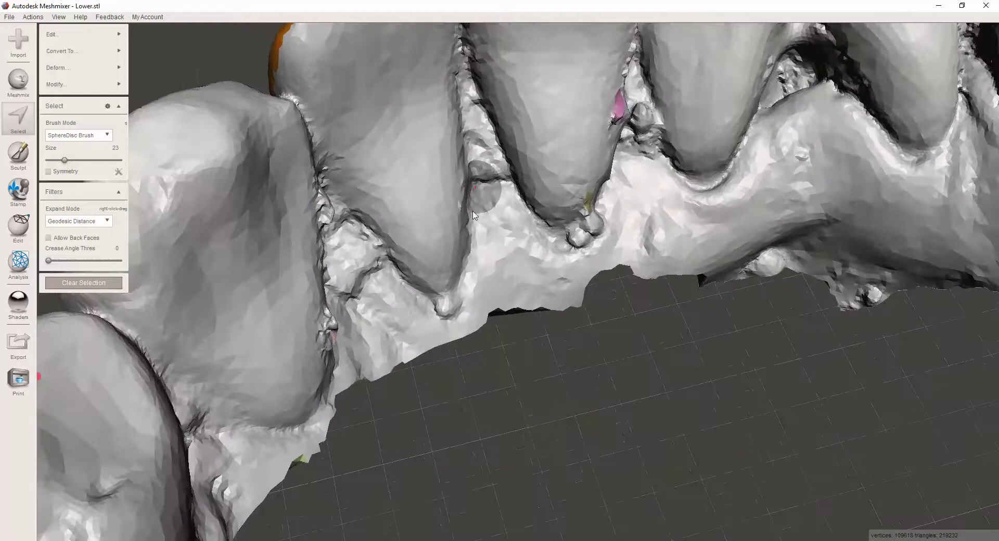
{"action": "scroll", "coordinate": [473, 214], "scroll_direction": "down", "scroll_amount": 4}
{"action": "right_click_drag", "start_coordinate": [474, 215], "coordinate": [331, 244]}
{"action": "mouse_move", "coordinate": [331, 244]}
{"action": "left_mouse_down"}
{"action": "mouse_move", "coordinate": [357, 278]}
{"action": "mouse_move", "coordinate": [349, 286]}
{"action": "mouse_move", "coordinate": [408, 187]}
{"action": "mouse_move", "coordinate": [465, 125]}
{"action": "mouse_move", "coordinate": [497, 255]}
{"action": "left_mouse_up"}
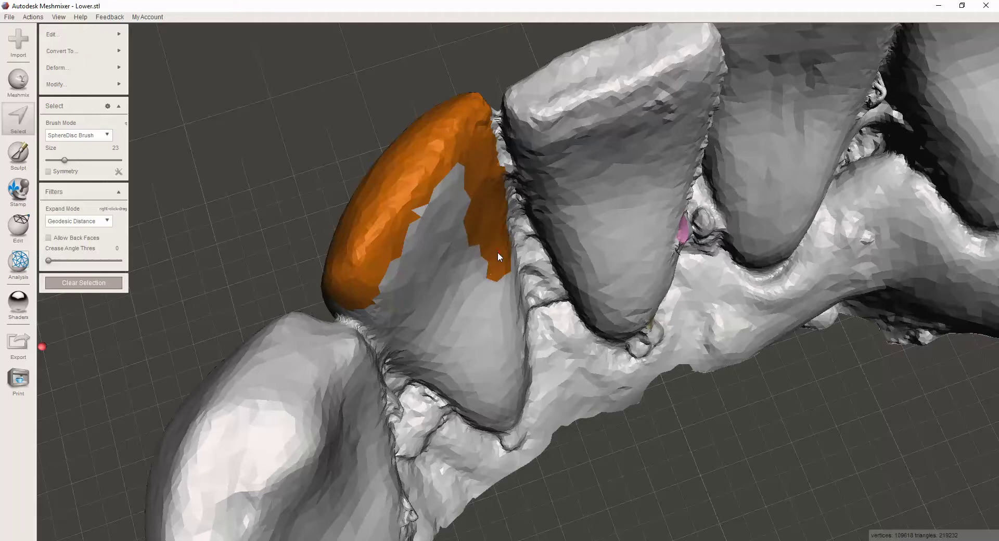
{"action": "mouse_move", "coordinate": [325, 280]}
{"action": "right_mouse_down"}
{"action": "mouse_move", "coordinate": [318, 268]}
{"action": "mouse_move", "coordinate": [331, 270]}
{"action": "right_mouse_up"}
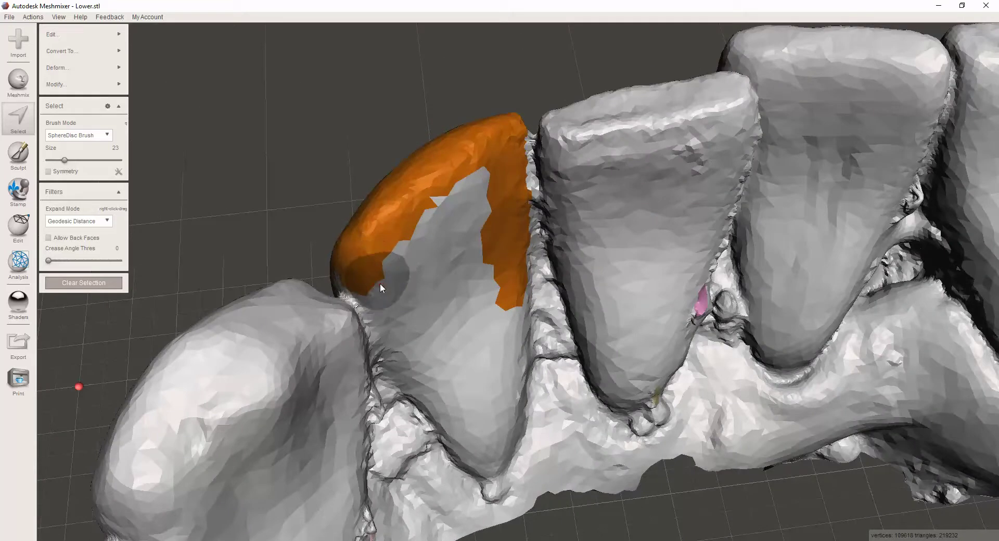
{"action": "left_click_drag", "start_coordinate": [389, 289], "coordinate": [400, 307]}
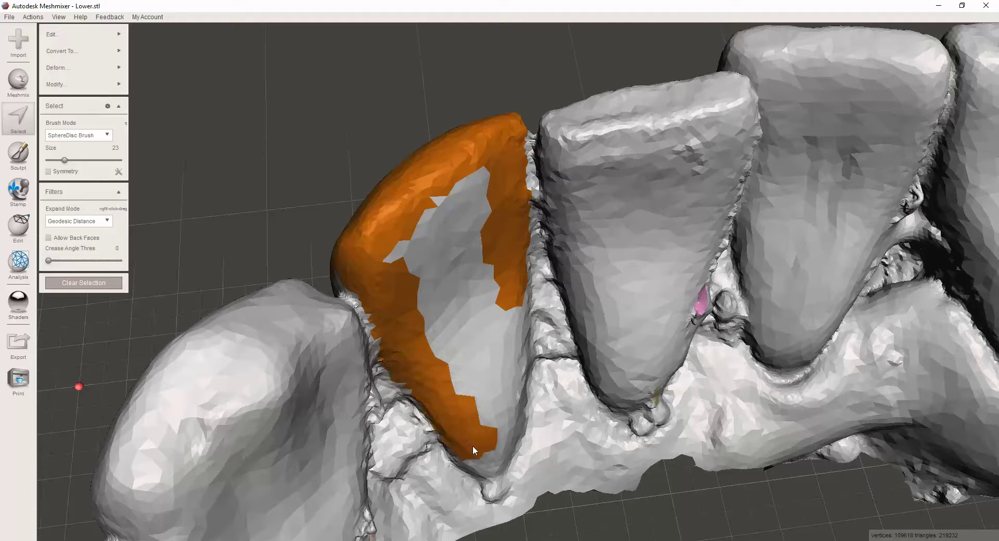
Fill in the rest of the lateral incisor's tongue-side surface down to the gum line with the selection brush
{"action": "mouse_move", "coordinate": [461, 423]}
{"action": "right_mouse_down"}
{"action": "mouse_move", "coordinate": [452, 400]}
{"action": "mouse_move", "coordinate": [458, 407]}
{"action": "right_mouse_up"}
{"action": "middle_click_drag", "start_coordinate": [458, 408], "coordinate": [420, 243]}
{"action": "mouse_move", "coordinate": [435, 370]}
{"action": "left_mouse_down"}
{"action": "mouse_move", "coordinate": [474, 304]}
{"action": "mouse_move", "coordinate": [491, 307]}
{"action": "mouse_move", "coordinate": [495, 241]}
{"action": "mouse_move", "coordinate": [509, 229]}
{"action": "mouse_move", "coordinate": [493, 135]}
{"action": "mouse_move", "coordinate": [517, 63]}
{"action": "mouse_move", "coordinate": [398, 72]}
{"action": "mouse_move", "coordinate": [482, 58]}
{"action": "mouse_move", "coordinate": [466, 278]}
{"action": "mouse_move", "coordinate": [416, 256]}
{"action": "mouse_move", "coordinate": [416, 125]}
{"action": "mouse_move", "coordinate": [461, 127]}
{"action": "mouse_move", "coordinate": [453, 236]}
{"action": "left_mouse_up"}
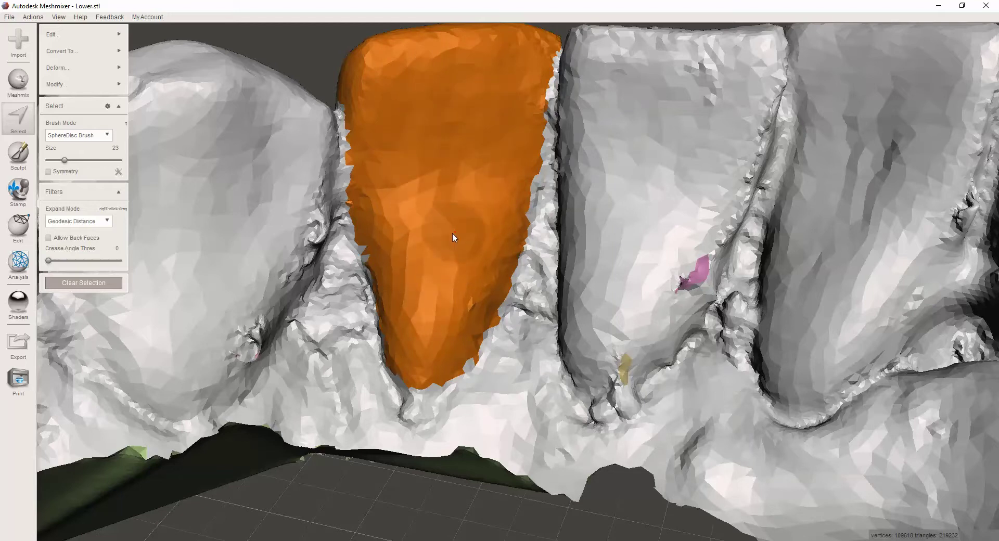
Inspect the completed lateral incisor selection from the tongue side, the biting edge and the front of the arch
{"action": "mouse_move", "coordinate": [528, 189]}
{"action": "right_mouse_down"}
{"action": "mouse_move", "coordinate": [501, 156]}
{"action": "mouse_move", "coordinate": [538, 162]}
{"action": "mouse_move", "coordinate": [593, 198]}
{"action": "right_mouse_up"}
{"action": "mouse_move", "coordinate": [79, 37]}
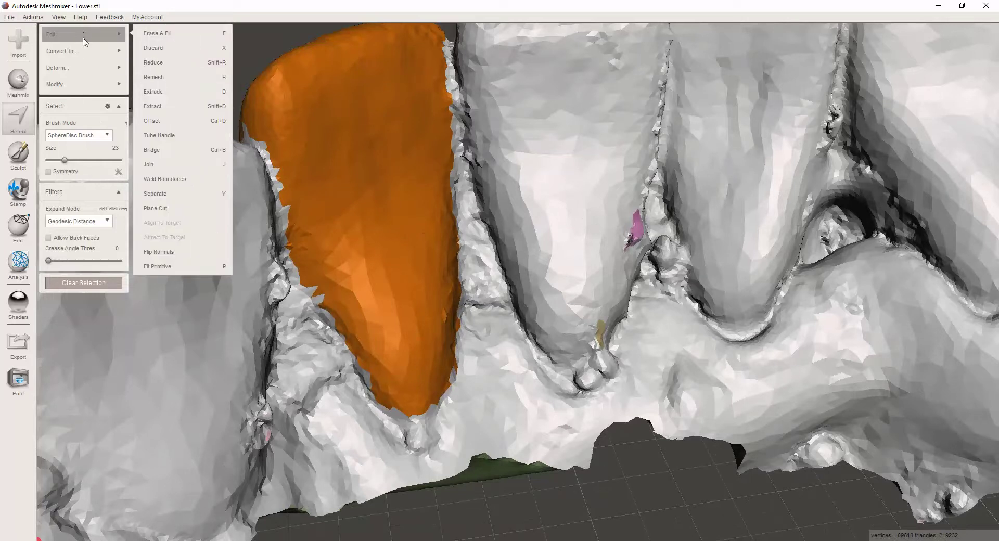
{"action": "mouse_move", "coordinate": [87, 84]}
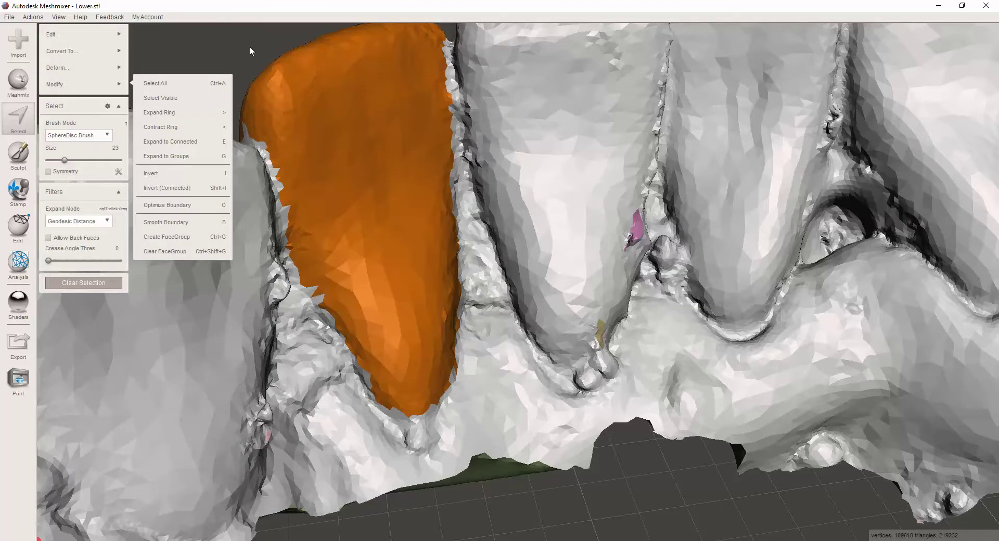
{"action": "right_click_drag", "start_coordinate": [239, 45], "coordinate": [402, 217]}
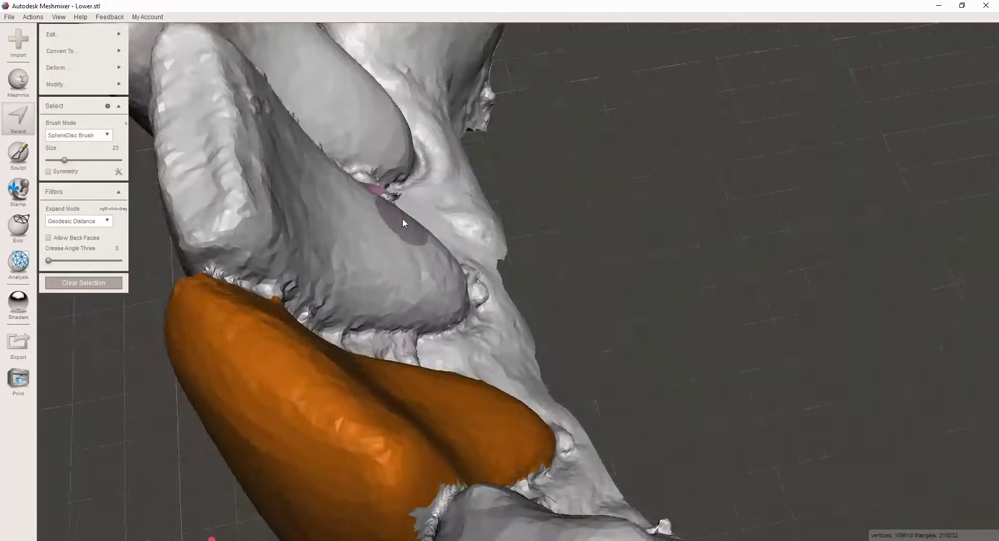
{"action": "right_click_drag", "start_coordinate": [477, 318], "coordinate": [305, 267]}
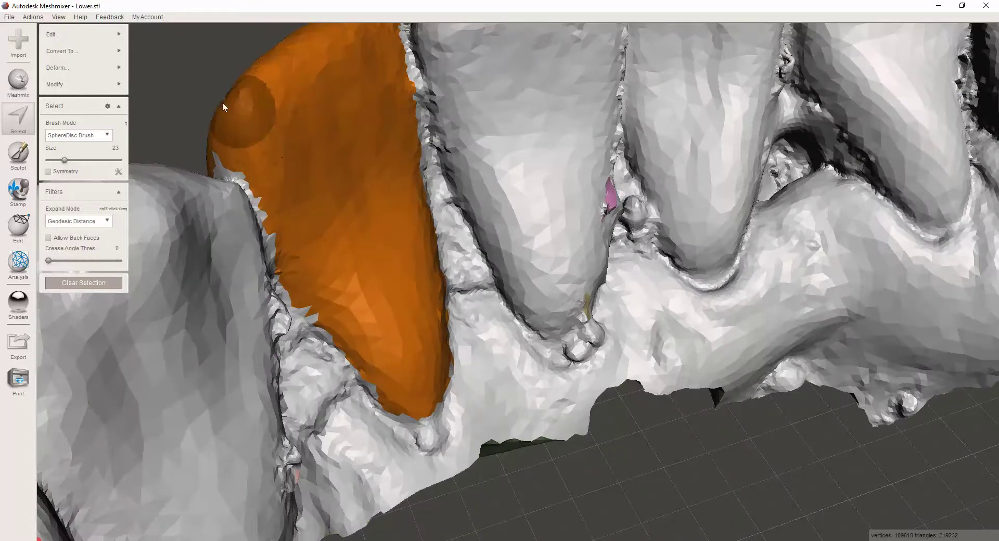
{"action": "mouse_move", "coordinate": [211, 106]}
{"action": "right_mouse_down"}
{"action": "mouse_move", "coordinate": [401, 128]}
{"action": "mouse_move", "coordinate": [466, 220]}
{"action": "mouse_move", "coordinate": [455, 182]}
{"action": "mouse_move", "coordinate": [488, 218]}
{"action": "mouse_move", "coordinate": [618, 182]}
{"action": "mouse_move", "coordinate": [662, 200]}
{"action": "mouse_move", "coordinate": [647, 377]}
{"action": "mouse_move", "coordinate": [654, 325]}
{"action": "right_mouse_up"}
{"action": "scroll", "coordinate": [486, 216], "scroll_direction": "down", "scroll_amount": 5}
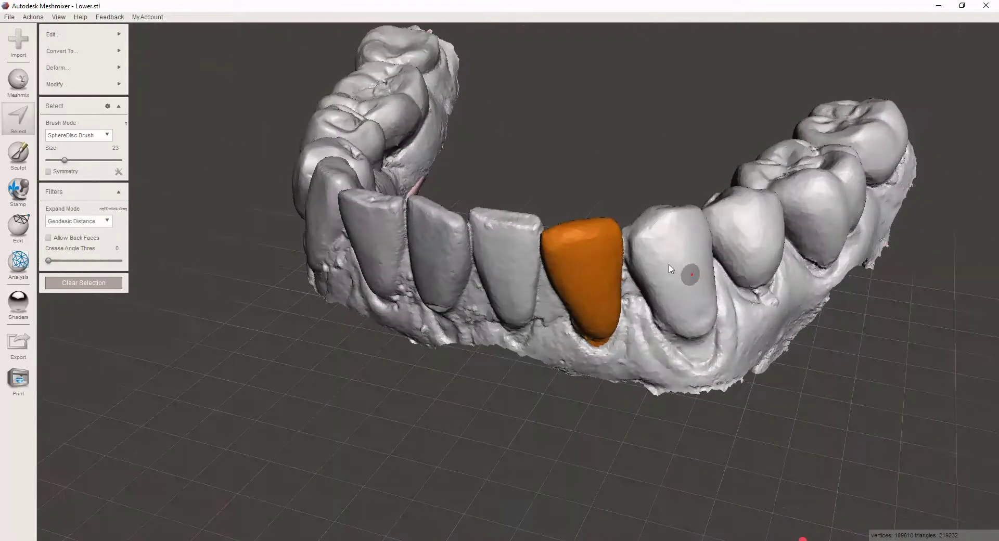
Start a Soft Transform on the selected lateral incisor and set its falloff to 5 mm
{"action": "right_click_drag", "start_coordinate": [690, 275], "coordinate": [639, 190]}
{"action": "mouse_move", "coordinate": [107, 70]}
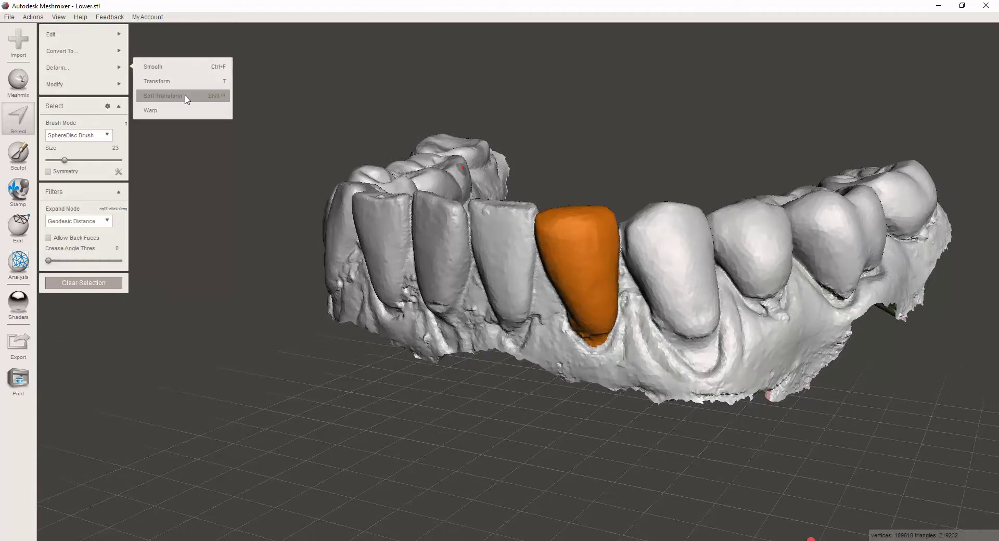
{"action": "left_click", "coordinate": [187, 98]}
{"action": "right_click_drag", "start_coordinate": [600, 129], "coordinate": [601, 130]}
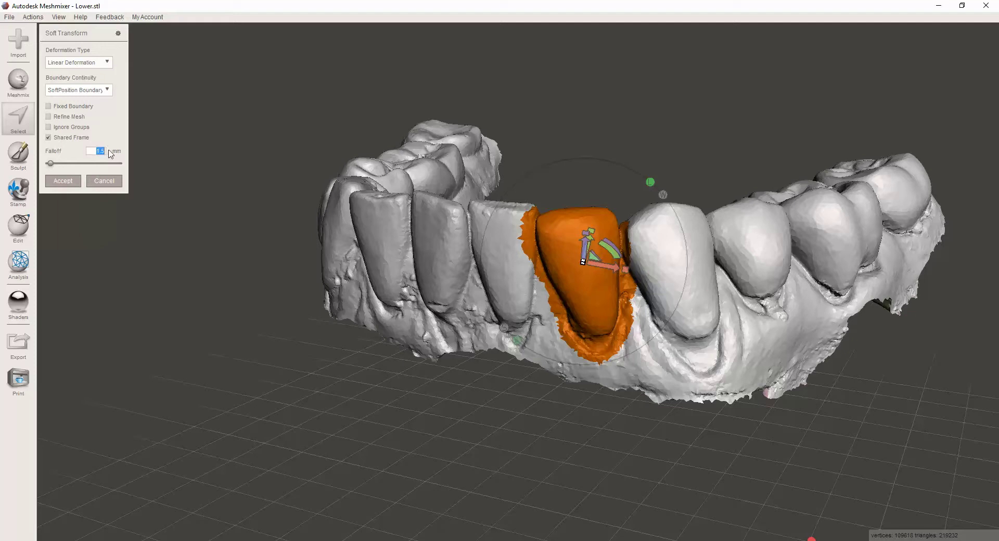
{"action": "type", "text": "5"}
{"action": "key", "text": "Return"}
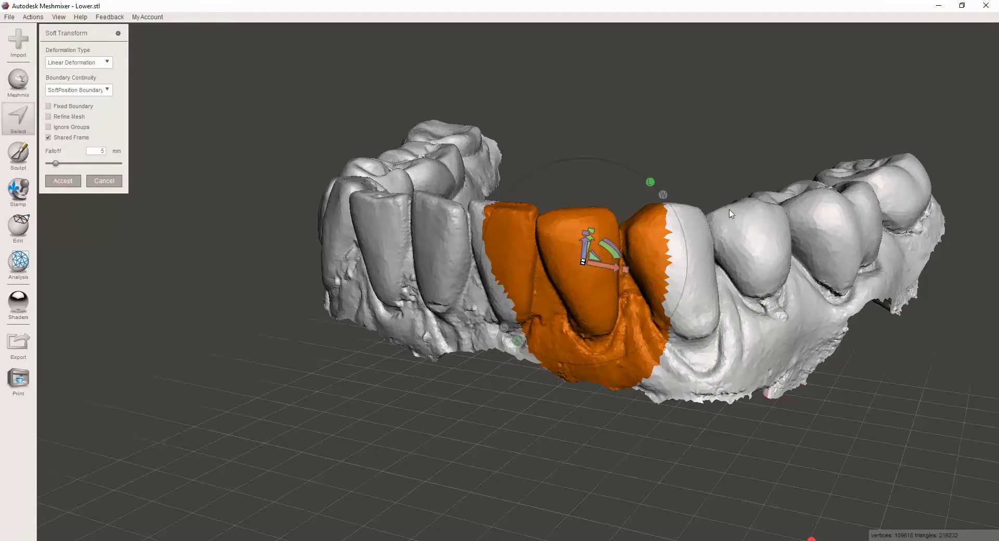
Try rotating the lateral incisor with the 5 mm falloff, and undo the rotation
{"action": "right_click_drag", "start_coordinate": [731, 213], "coordinate": [572, 294]}
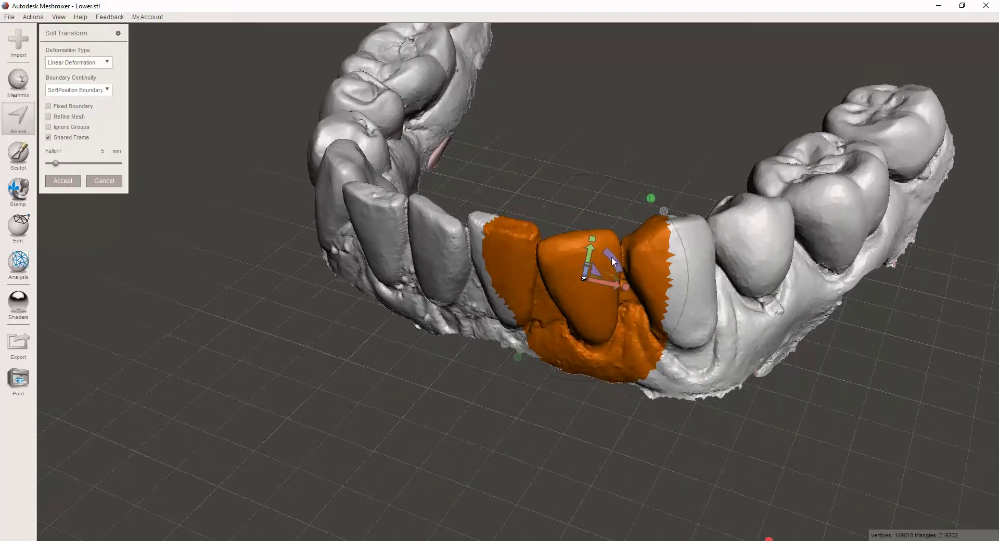
{"action": "left_click_drag", "start_coordinate": [611, 257], "coordinate": [616, 295]}
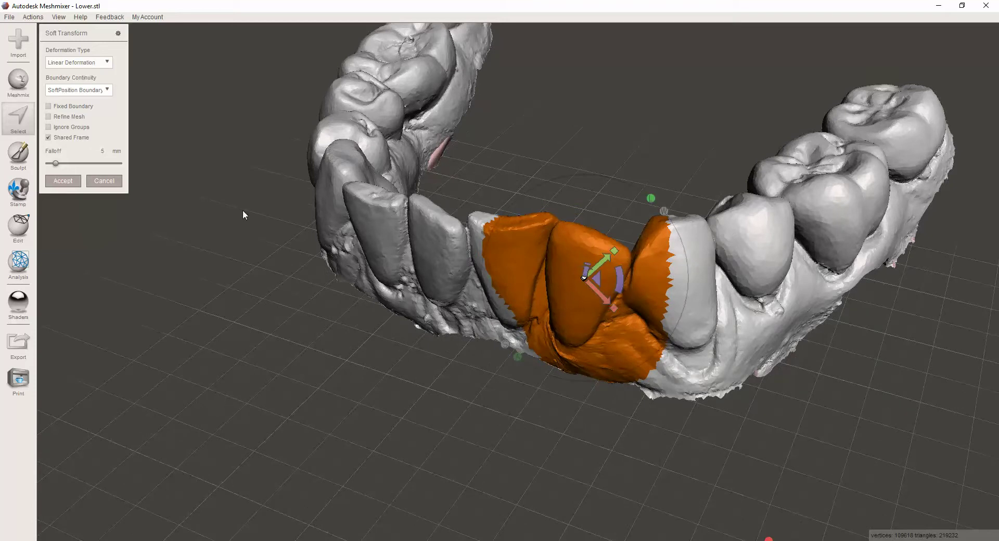
{"action": "key", "text": "ctrl+z"}
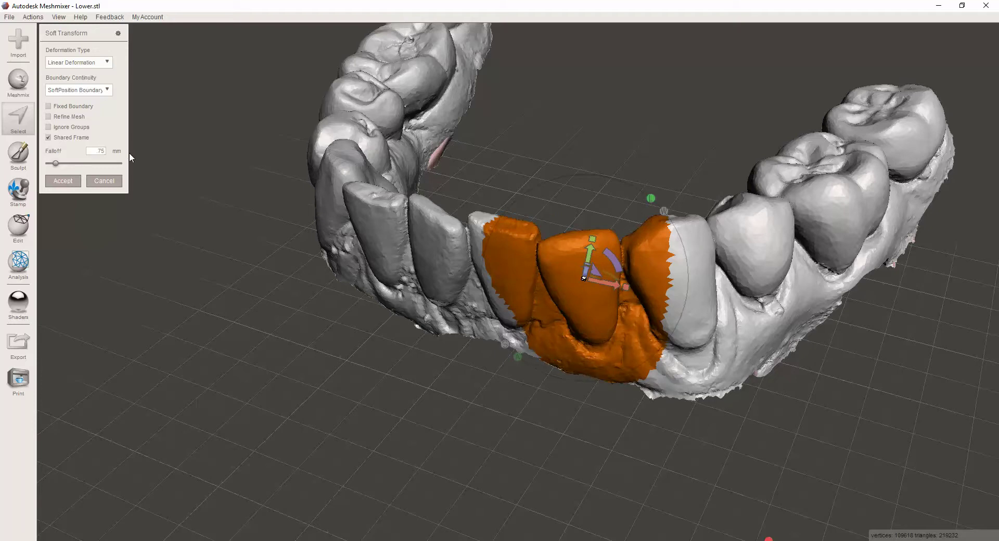
Set the Soft Transform falloff to 0.75 mm and try shifting and rotating the lateral incisor while looking down on the arch
{"action": "key", "text": "Return"}
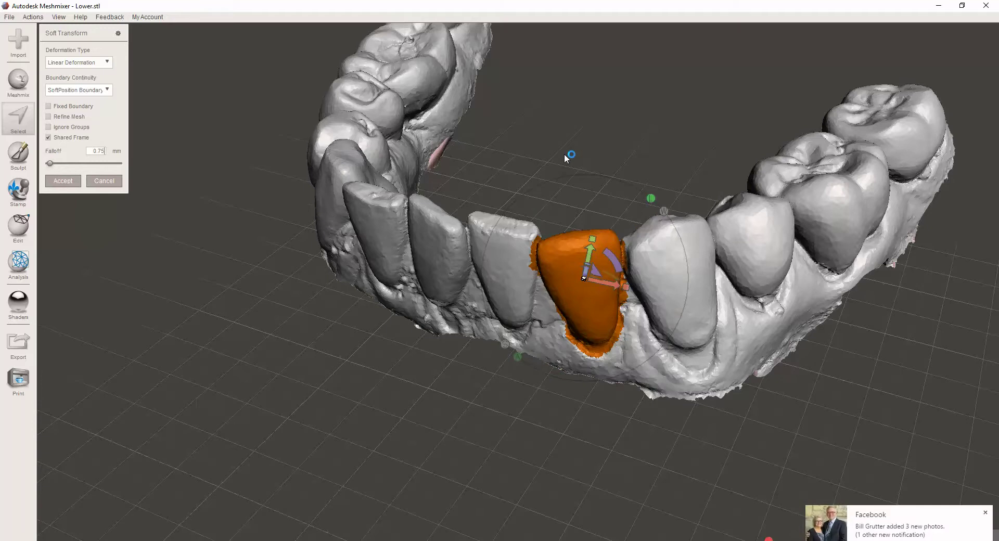
{"action": "right_click_drag", "start_coordinate": [566, 157], "coordinate": [578, 290]}
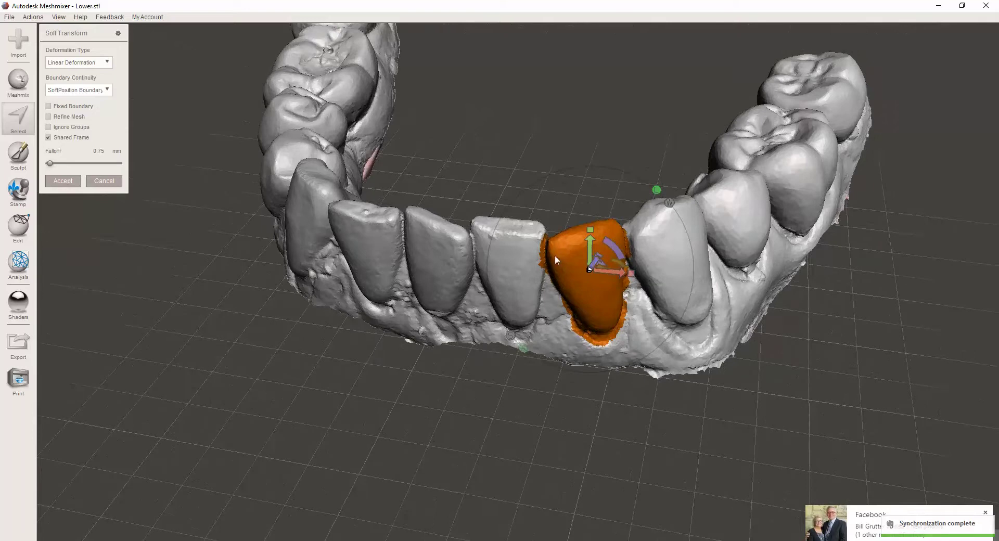
{"action": "right_click_drag", "start_coordinate": [623, 143], "coordinate": [624, 200]}
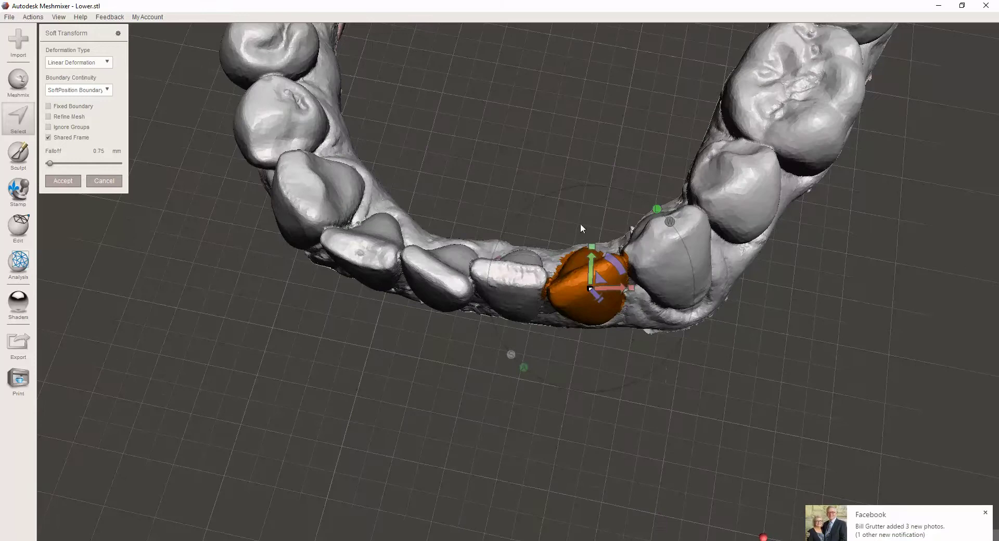
{"action": "mouse_move", "coordinate": [713, 394]}
{"action": "right_mouse_down"}
{"action": "mouse_move", "coordinate": [735, 403]}
{"action": "mouse_move", "coordinate": [708, 391]}
{"action": "right_mouse_up"}
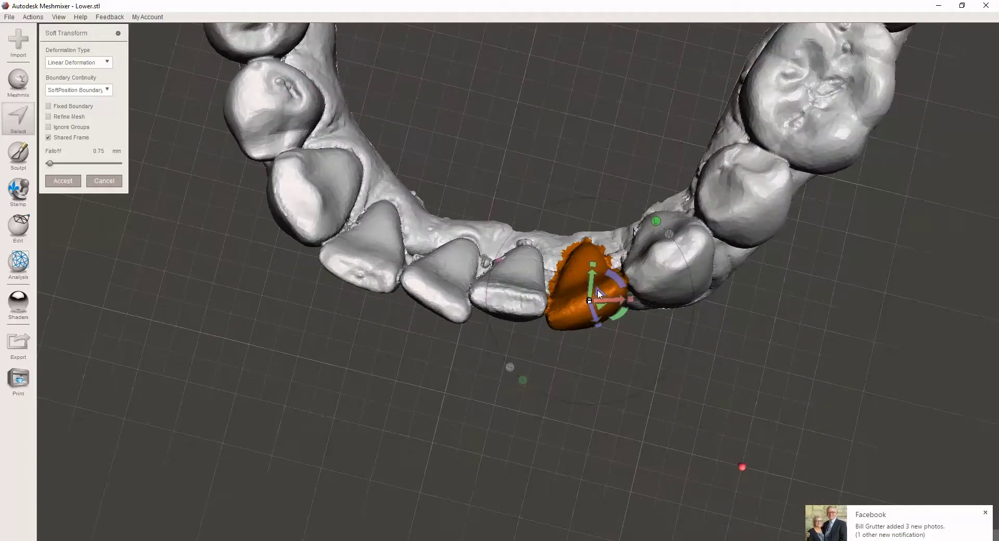
{"action": "mouse_move", "coordinate": [597, 289]}
{"action": "left_mouse_down"}
{"action": "mouse_move", "coordinate": [589, 278]}
{"action": "mouse_move", "coordinate": [595, 302]}
{"action": "left_mouse_up"}
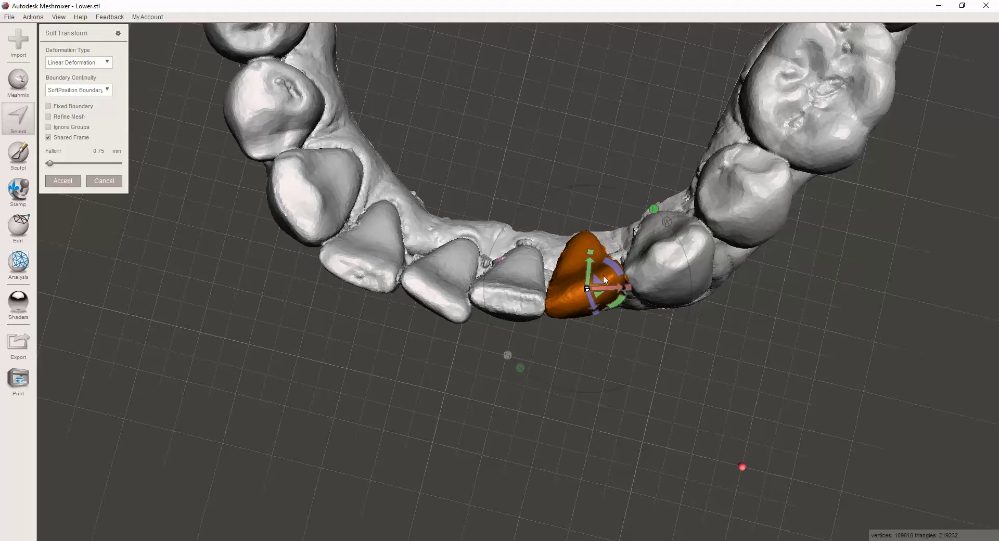
{"action": "left_click_drag", "start_coordinate": [610, 266], "coordinate": [645, 224]}
Try further small position and tilt adjustments of the lateral incisor from the front, and undo all the trial transforms
{"action": "right_click_drag", "start_coordinate": [614, 385], "coordinate": [600, 361]}
{"action": "right_click_drag", "start_coordinate": [603, 289], "coordinate": [585, 262]}
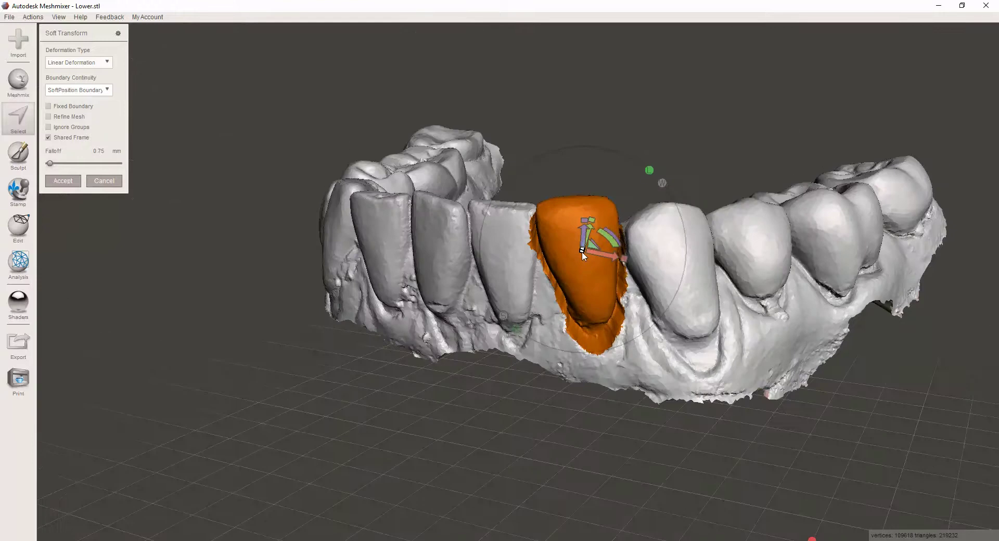
{"action": "mouse_move", "coordinate": [582, 251]}
{"action": "left_mouse_down"}
{"action": "mouse_move", "coordinate": [533, 150]}
{"action": "mouse_move", "coordinate": [602, 275]}
{"action": "mouse_move", "coordinate": [581, 237]}
{"action": "left_mouse_up"}
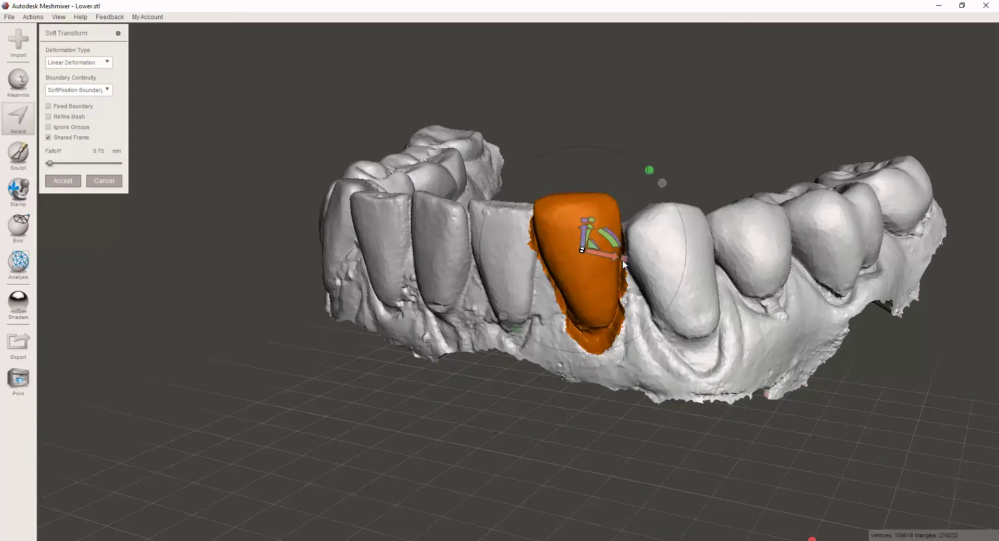
{"action": "mouse_move", "coordinate": [624, 259]}
{"action": "left_mouse_down"}
{"action": "mouse_move", "coordinate": [661, 276]}
{"action": "mouse_move", "coordinate": [831, 296]}
{"action": "mouse_move", "coordinate": [601, 266]}
{"action": "mouse_move", "coordinate": [625, 269]}
{"action": "left_mouse_up"}
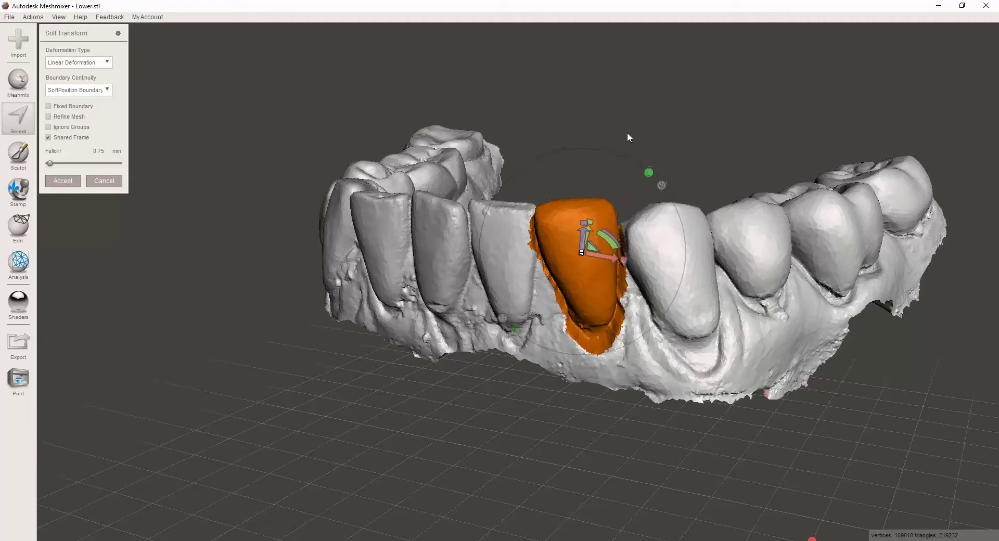
{"action": "key", "text": "ctrl+z"}
{"action": "key", "text": "ctrl+z"}
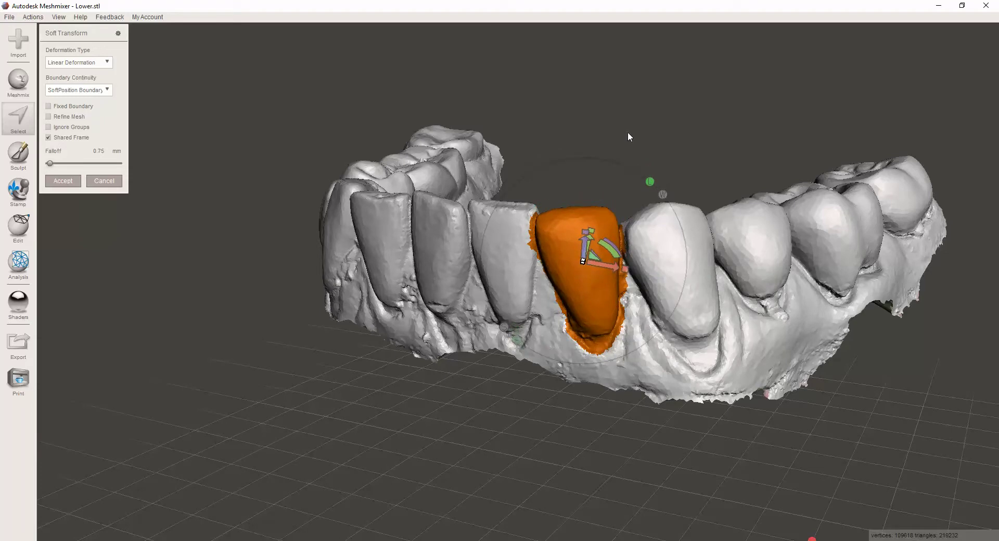
{"action": "key", "text": "ctrl+z"}
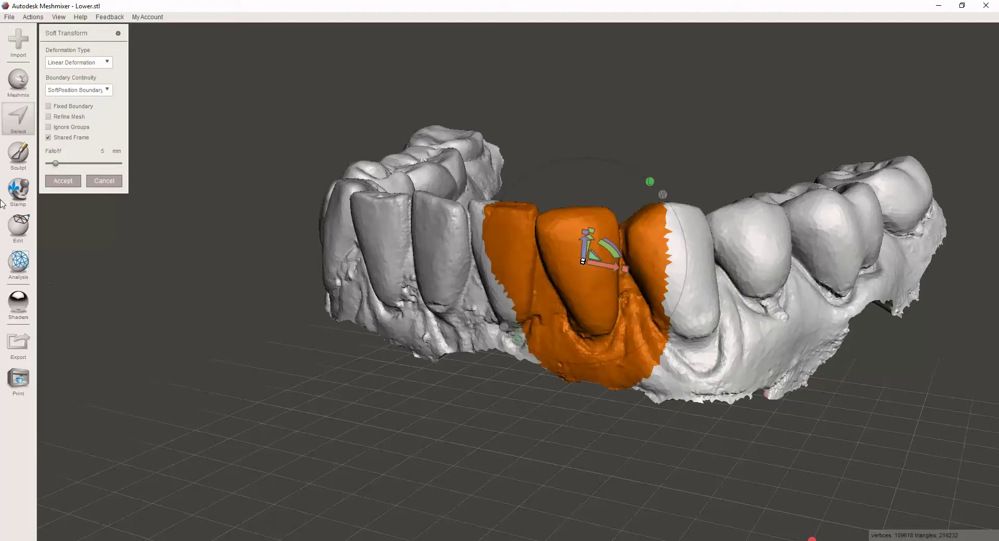
Set the Soft Transform falloff around the lateral incisor to 0.75 mm
{"action": "left_click", "coordinate": [114, 150]}
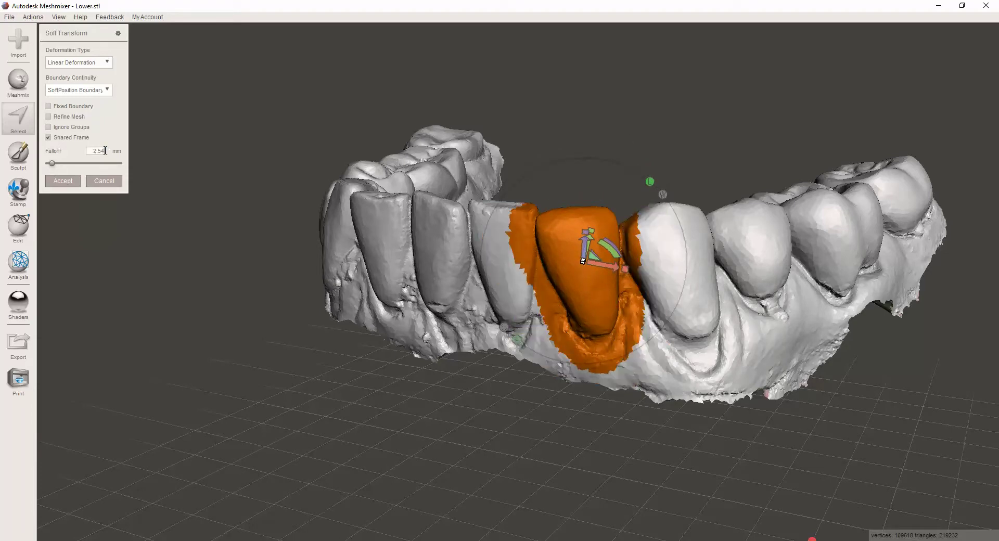
{"action": "key", "text": "BackSpace"}
{"action": "type", "text": ".75"}
{"action": "key", "text": "Return"}
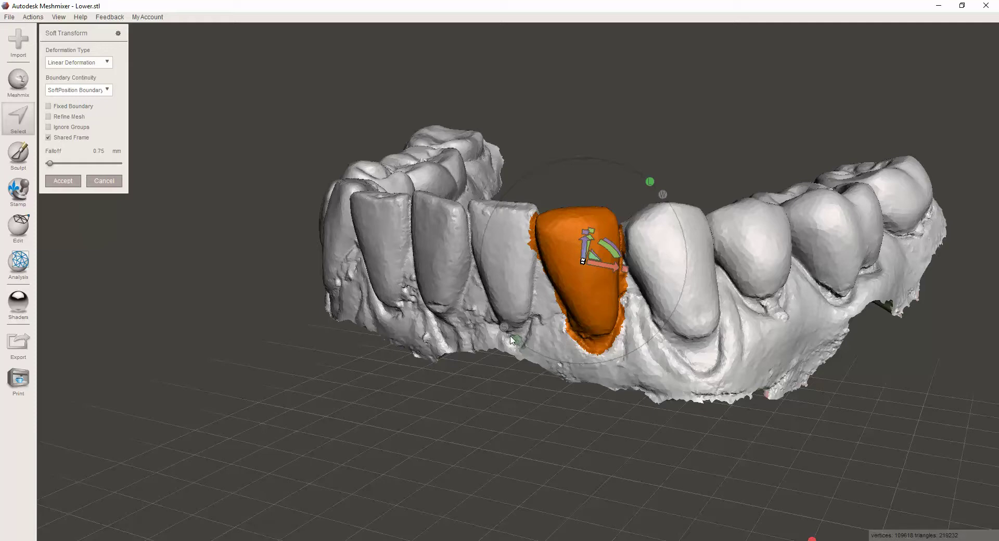
Compare the transform handle's world and local alignment on the lateral incisor from the front, above and the side
{"action": "left_click", "coordinate": [662, 194]}
{"action": "right_click_drag", "start_coordinate": [688, 466], "coordinate": [729, 402]}
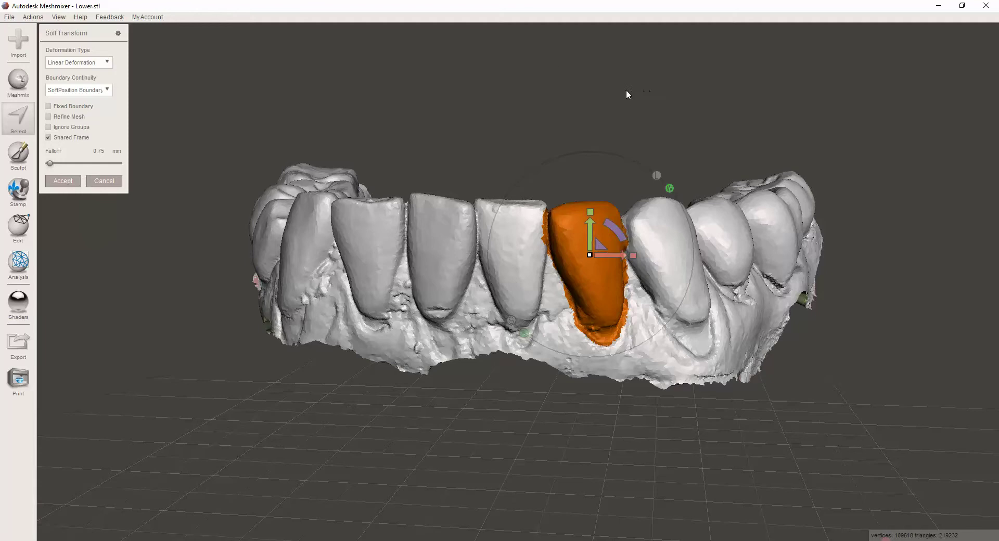
{"action": "right_click_drag", "start_coordinate": [626, 90], "coordinate": [635, 228]}
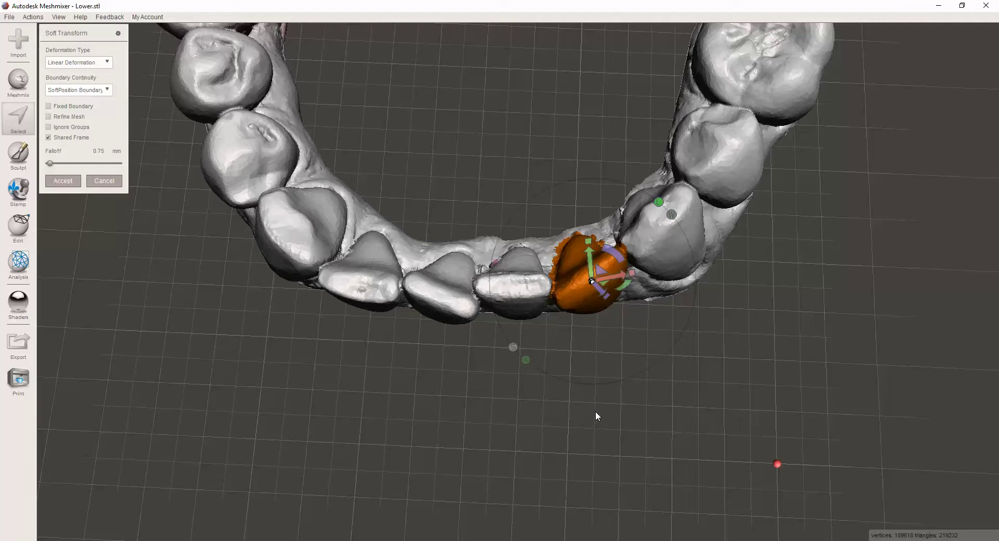
{"action": "right_click_drag", "start_coordinate": [595, 411], "coordinate": [416, 280]}
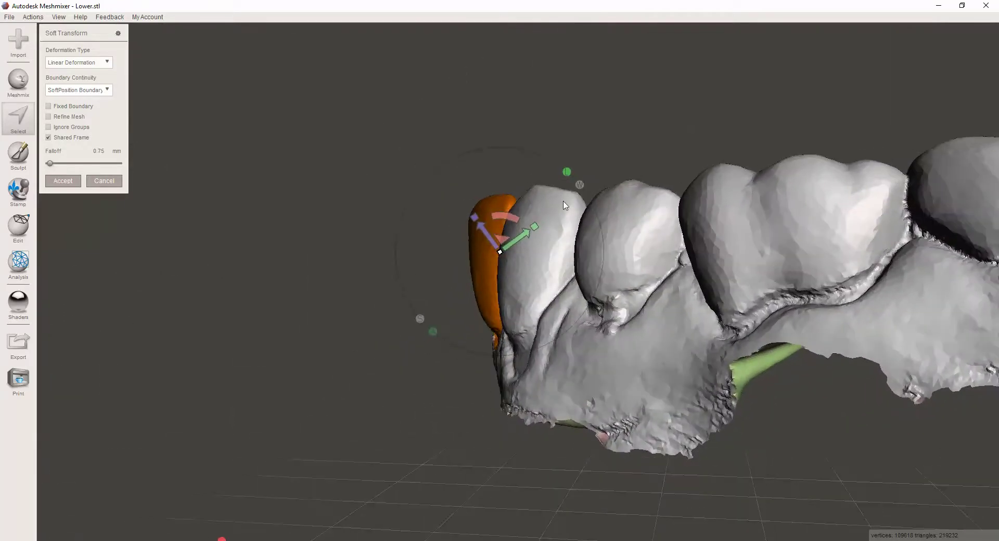
Switch the transform handle to world alignment, rotate the lateral incisor slightly into line from above, and accept the Soft Transform
{"action": "right_click_drag", "start_coordinate": [379, 221], "coordinate": [658, 177]}
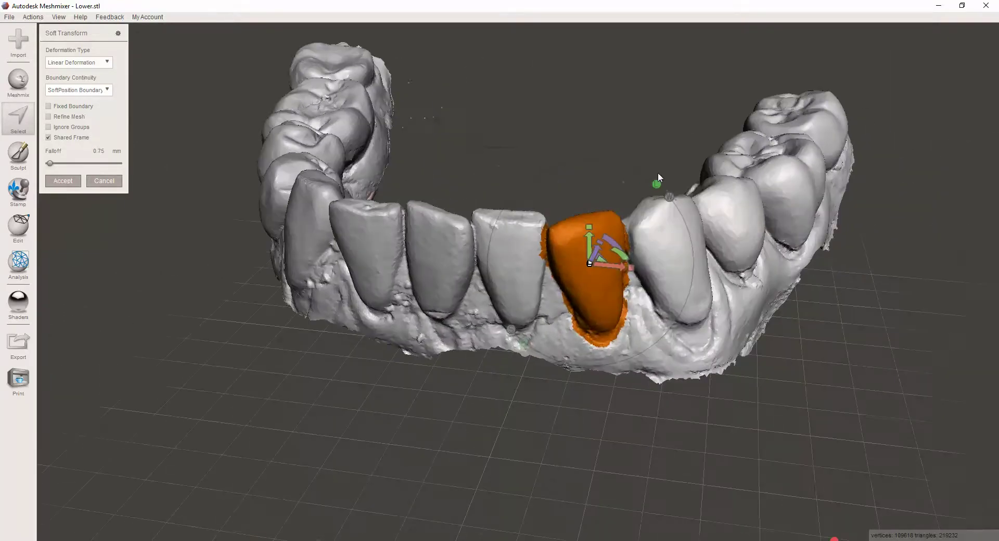
{"action": "left_click", "coordinate": [670, 198]}
{"action": "right_click_drag", "start_coordinate": [641, 137], "coordinate": [609, 283]}
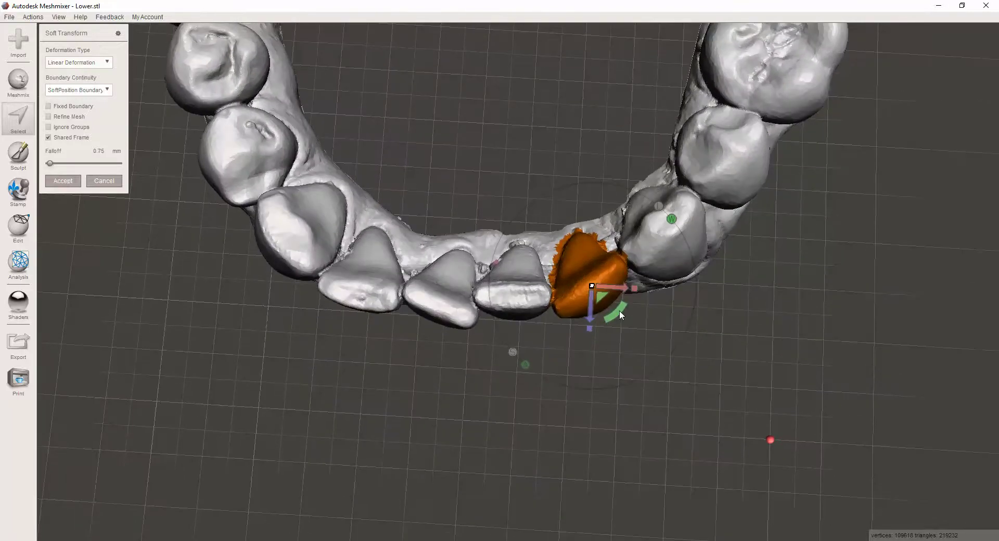
{"action": "mouse_move", "coordinate": [619, 310]}
{"action": "left_mouse_down"}
{"action": "mouse_move", "coordinate": [600, 293]}
{"action": "mouse_move", "coordinate": [619, 305]}
{"action": "left_mouse_up"}
{"action": "right_click_drag", "start_coordinate": [693, 423], "coordinate": [697, 466]}
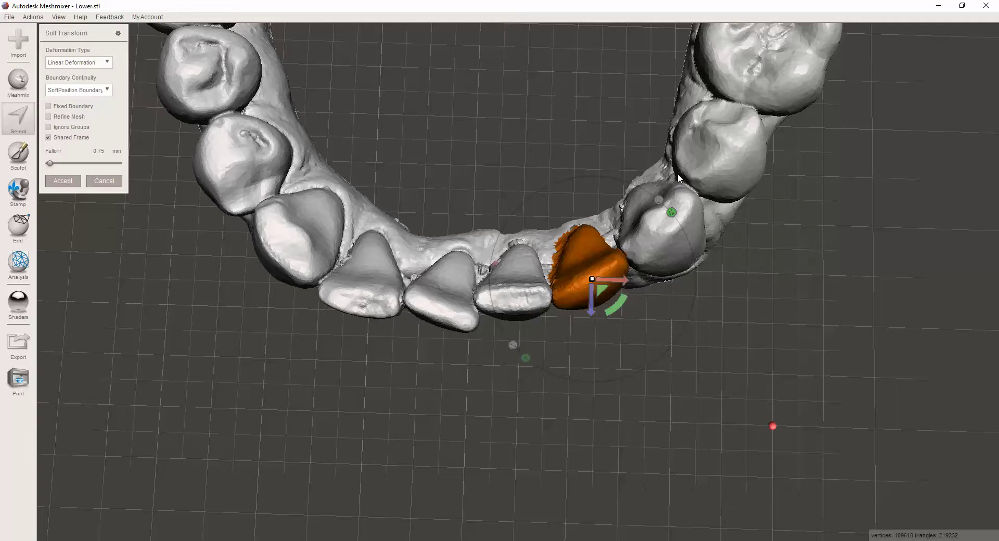
{"action": "right_click_drag", "start_coordinate": [627, 425], "coordinate": [596, 333]}
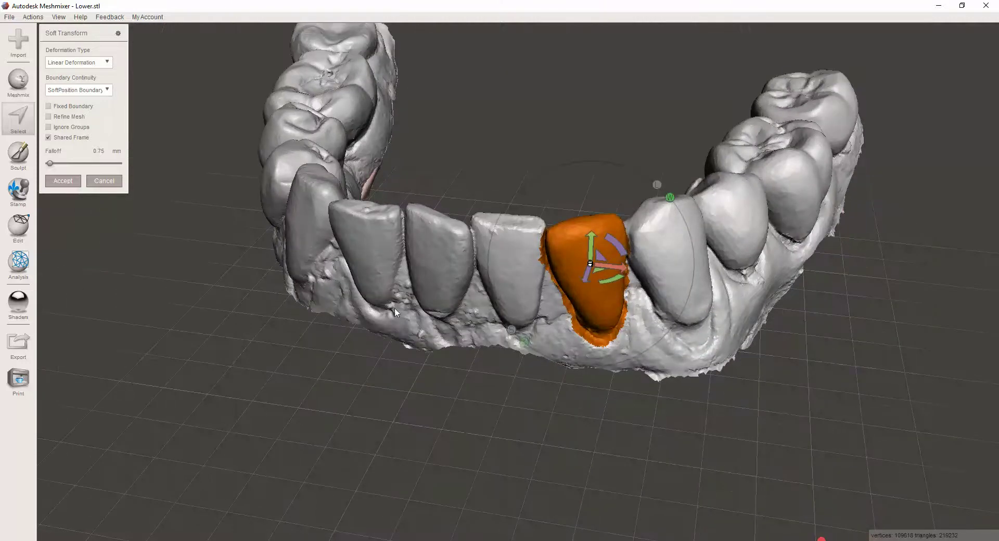
{"action": "left_click", "coordinate": [61, 181]}
Show Lower-Original over Lower-Aligned to compare the repositioned incisor, then hide the original again and close the object list
{"action": "right_click_drag", "start_coordinate": [510, 118], "coordinate": [630, 167]}
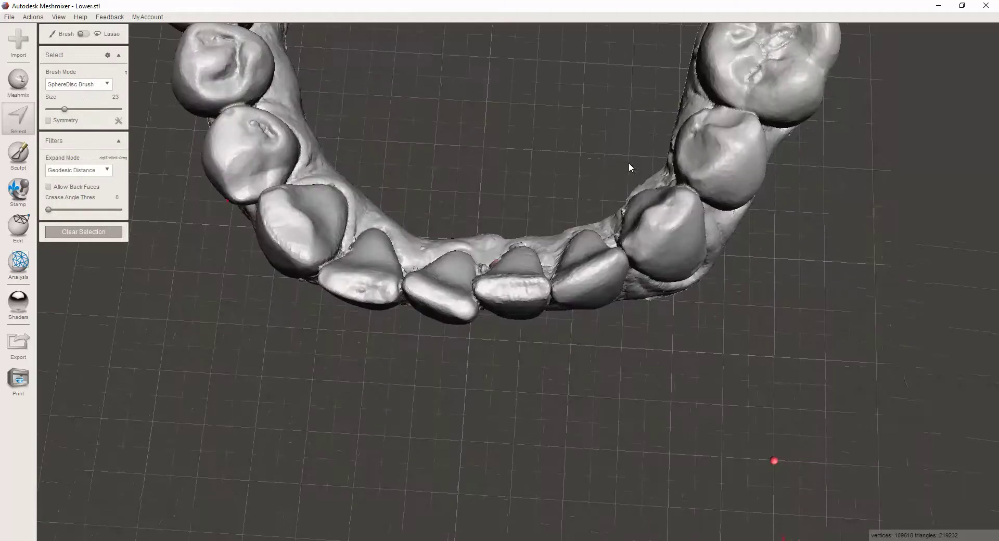
{"action": "left_click", "coordinate": [59, 17]}
{"action": "left_click", "coordinate": [90, 85]}
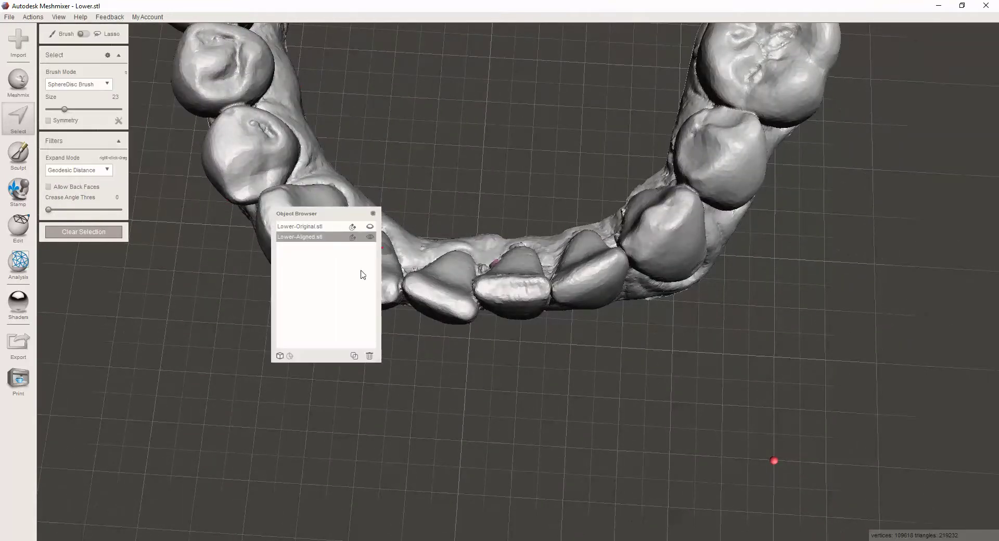
{"action": "left_click", "coordinate": [370, 227]}
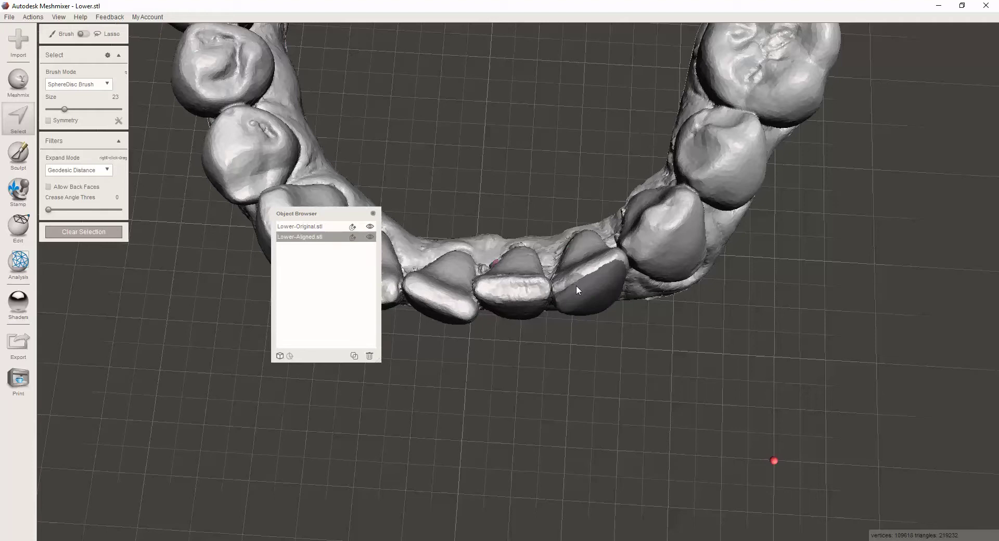
{"action": "left_click", "coordinate": [370, 237]}
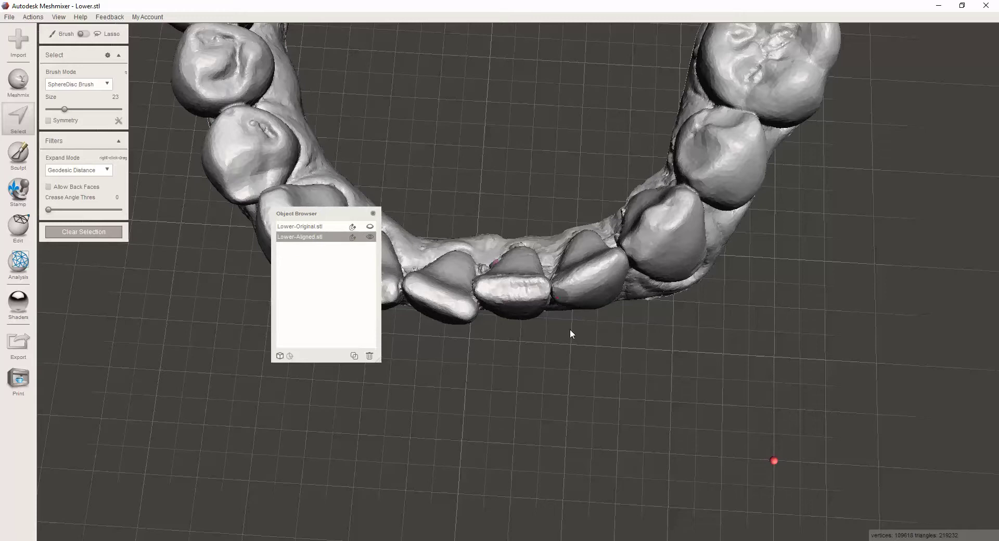
{"action": "right_click_drag", "start_coordinate": [569, 328], "coordinate": [458, 239]}
{"action": "scroll", "coordinate": [513, 267], "scroll_direction": "up", "scroll_amount": 6}
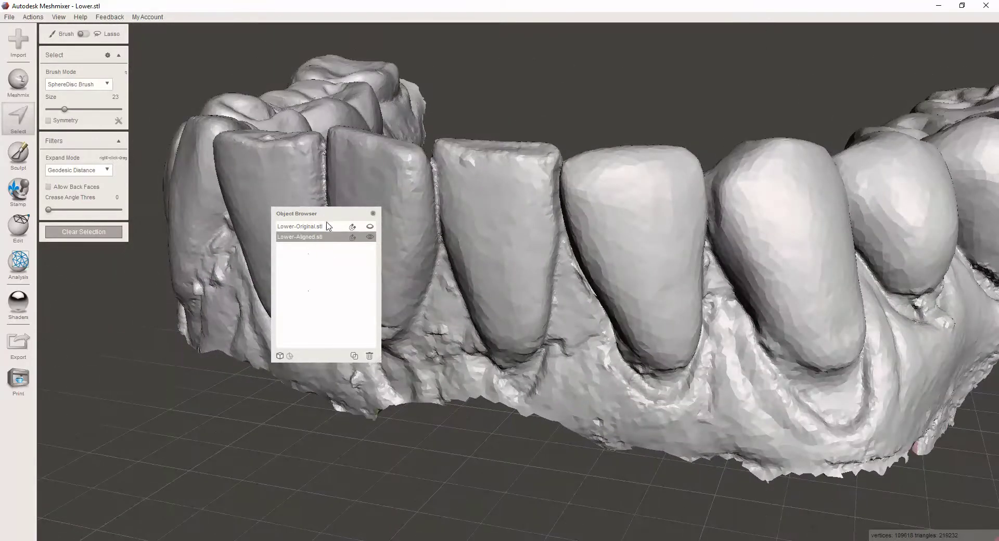
{"action": "left_click", "coordinate": [373, 213]}
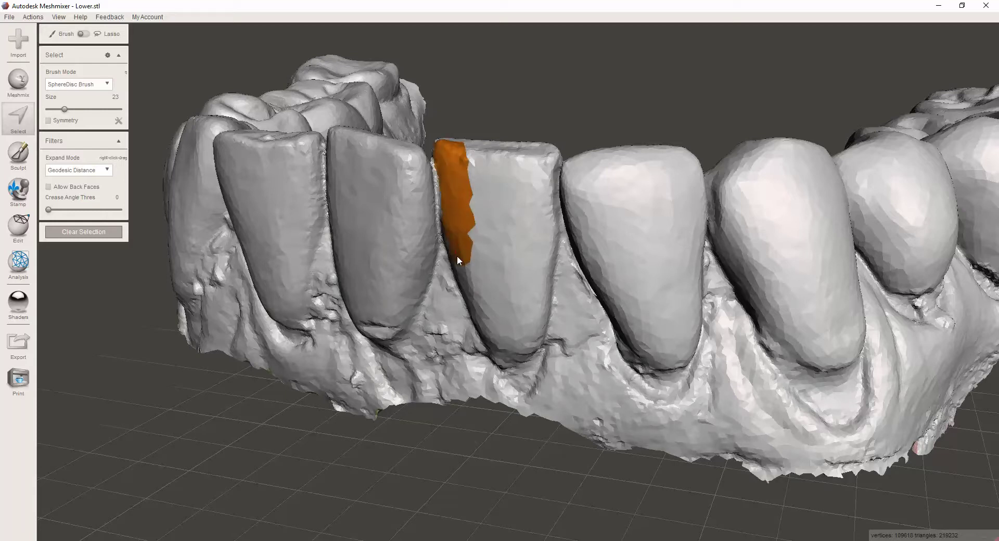
Paint a selection over the front face and biting edge of the central incisor beside the repositioned lateral incisor
{"action": "mouse_move", "coordinate": [457, 256]}
{"action": "right_mouse_down"}
{"action": "mouse_move", "coordinate": [475, 258]}
{"action": "mouse_move", "coordinate": [485, 233]}
{"action": "right_mouse_up"}
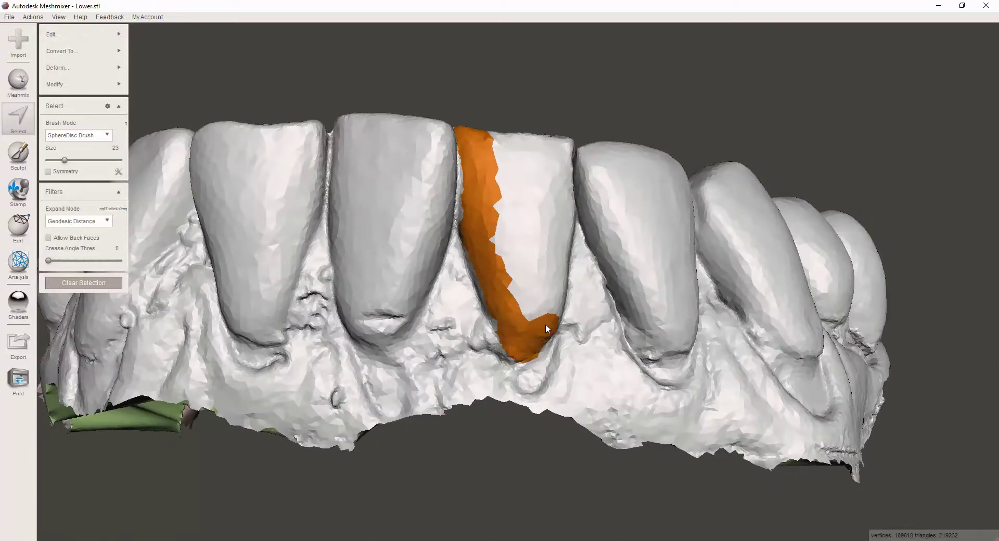
{"action": "left_click_drag", "start_coordinate": [545, 324], "coordinate": [547, 317]}
{"action": "mouse_move", "coordinate": [537, 285]}
{"action": "right_mouse_down"}
{"action": "mouse_move", "coordinate": [501, 256]}
{"action": "mouse_move", "coordinate": [462, 259]}
{"action": "right_mouse_up"}
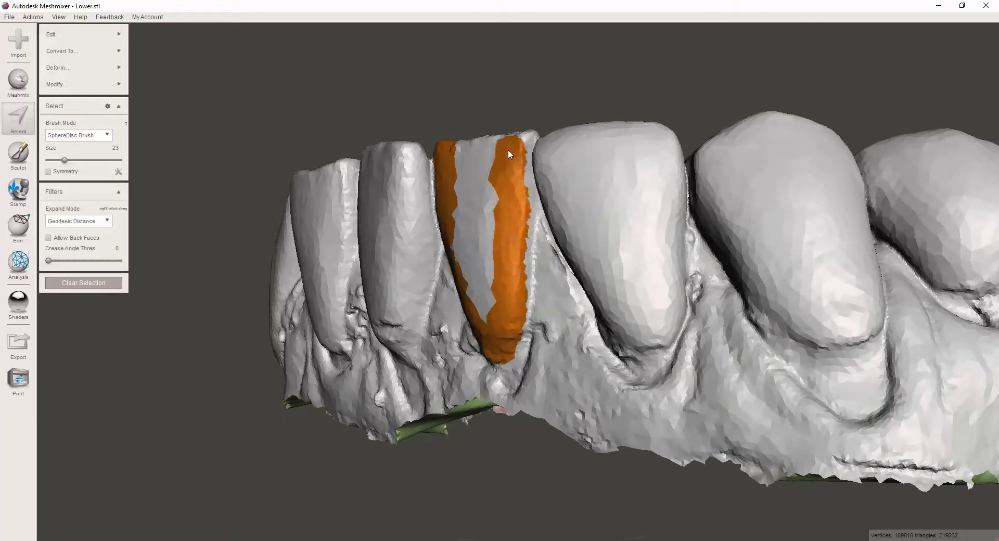
{"action": "mouse_move", "coordinate": [489, 180]}
{"action": "left_mouse_down"}
{"action": "mouse_move", "coordinate": [491, 246]}
{"action": "mouse_move", "coordinate": [519, 183]}
{"action": "left_mouse_up"}
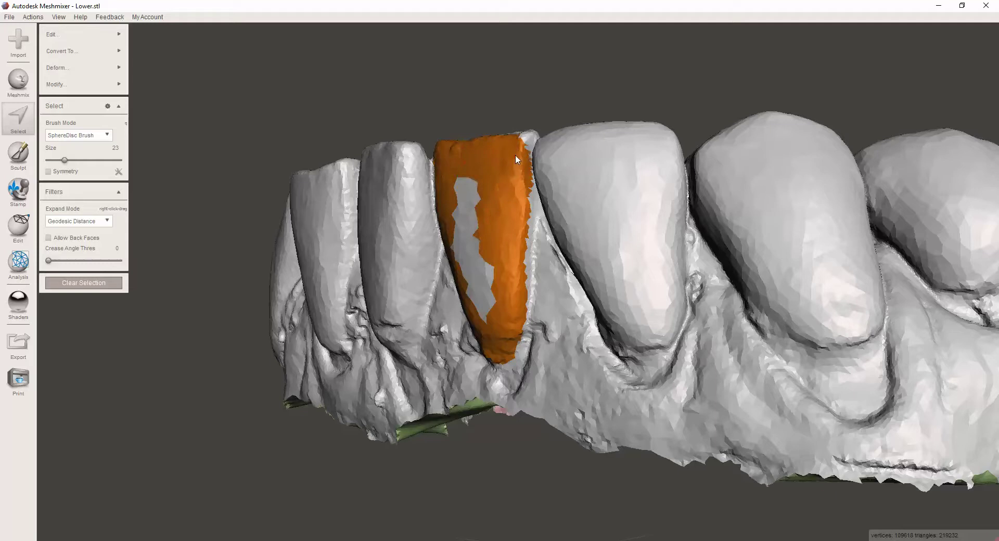
{"action": "mouse_move", "coordinate": [514, 148]}
{"action": "right_mouse_down"}
{"action": "mouse_move", "coordinate": [504, 197]}
{"action": "mouse_move", "coordinate": [531, 199]}
{"action": "right_mouse_up"}
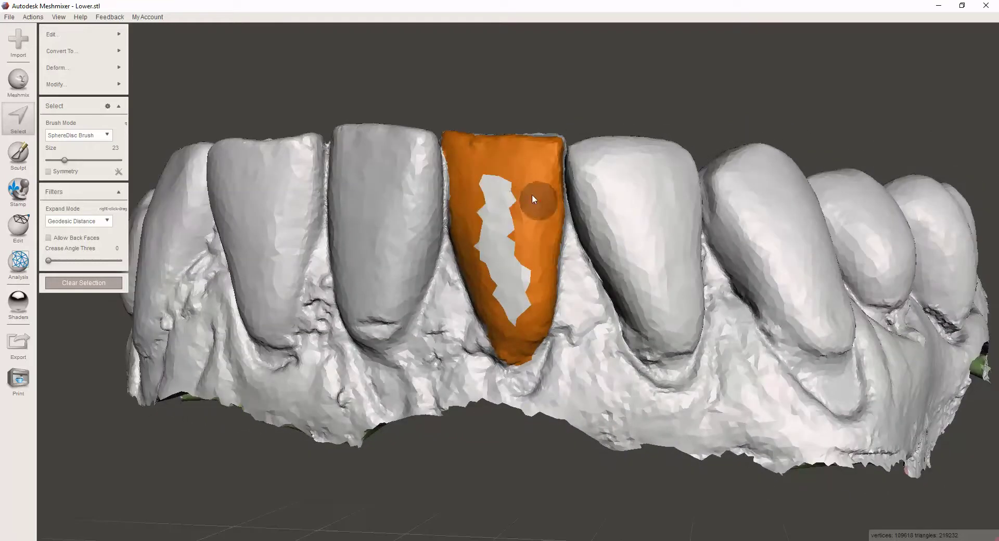
{"action": "mouse_move", "coordinate": [481, 184]}
{"action": "left_mouse_down"}
{"action": "mouse_move", "coordinate": [483, 250]}
{"action": "mouse_move", "coordinate": [514, 315]}
{"action": "left_mouse_up"}
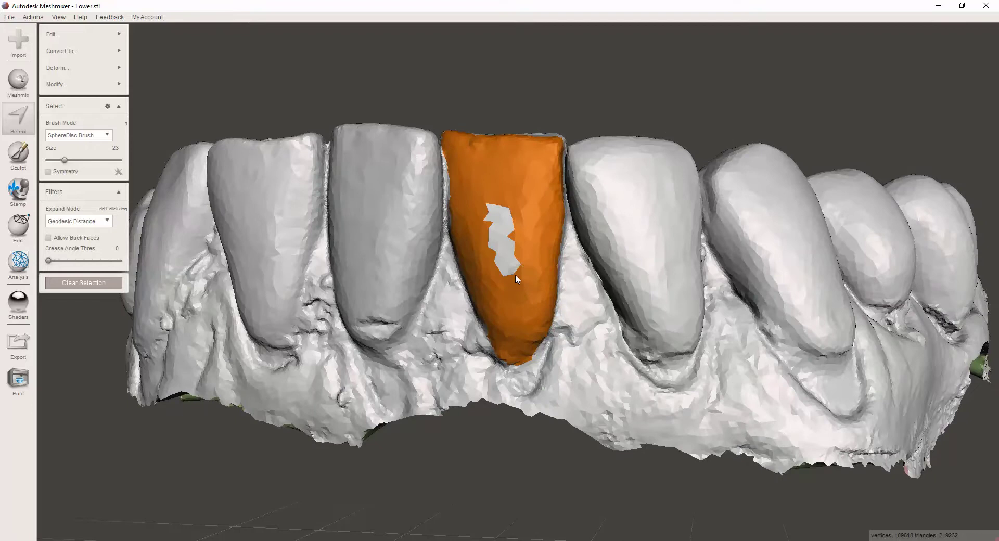
{"action": "right_click_drag", "start_coordinate": [629, 148], "coordinate": [672, 221]}
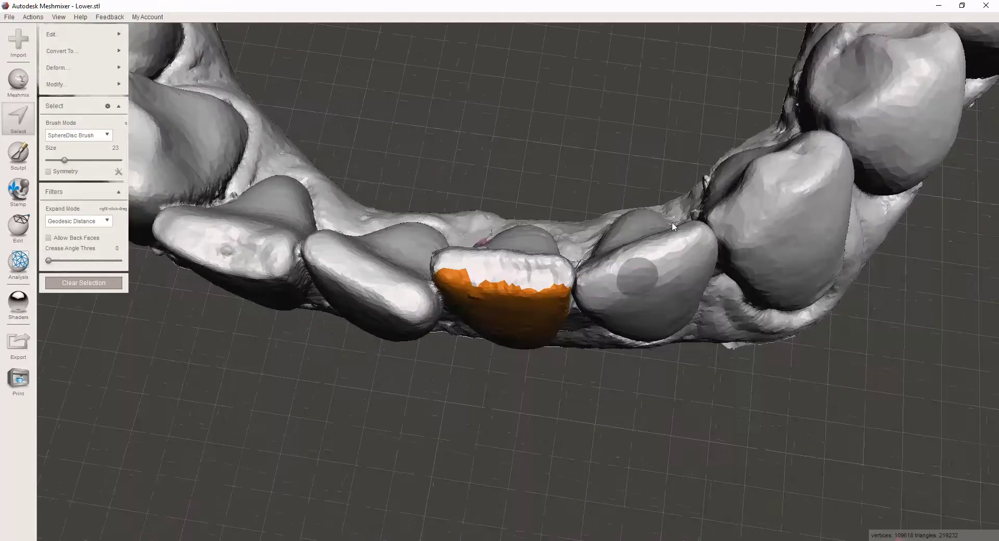
{"action": "left_click_drag", "start_coordinate": [457, 266], "coordinate": [535, 273]}
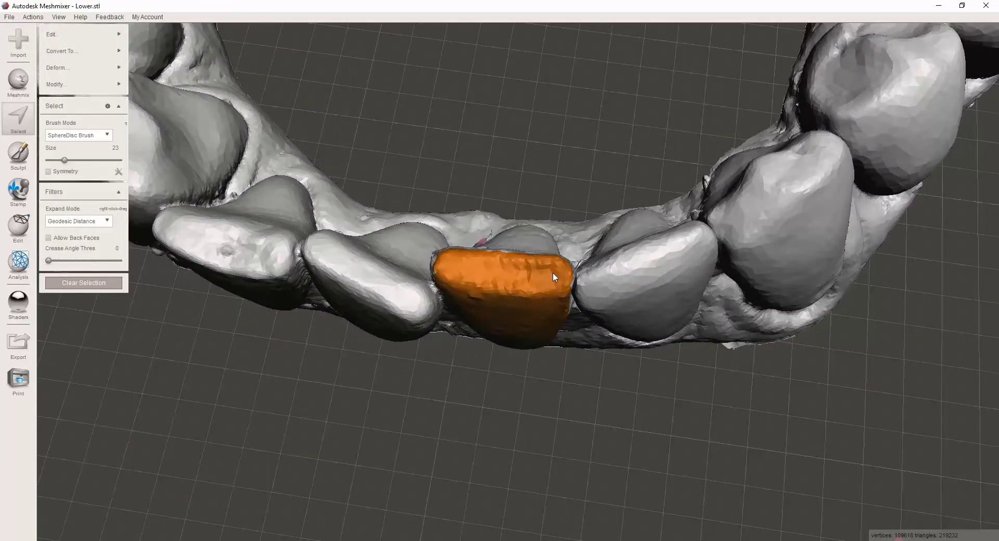
Extend the selection over the whole tongue-side face of the same central incisor down to the gum line
{"action": "right_click_drag", "start_coordinate": [552, 273], "coordinate": [653, 253]}
{"action": "scroll", "coordinate": [520, 218], "scroll_direction": "up", "scroll_amount": 3}
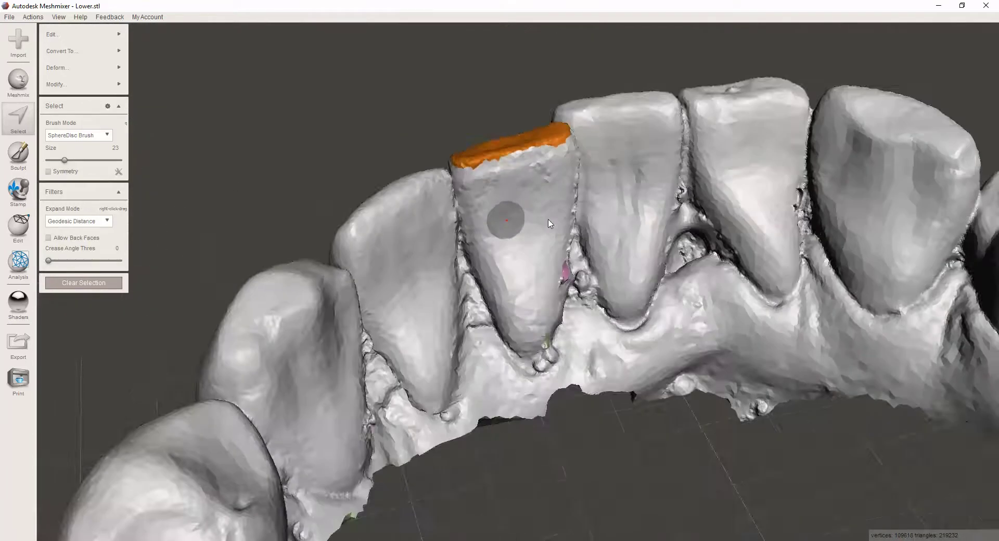
{"action": "right_click_drag", "start_coordinate": [550, 224], "coordinate": [478, 172]}
{"action": "left_click_drag", "start_coordinate": [476, 172], "coordinate": [559, 151]}
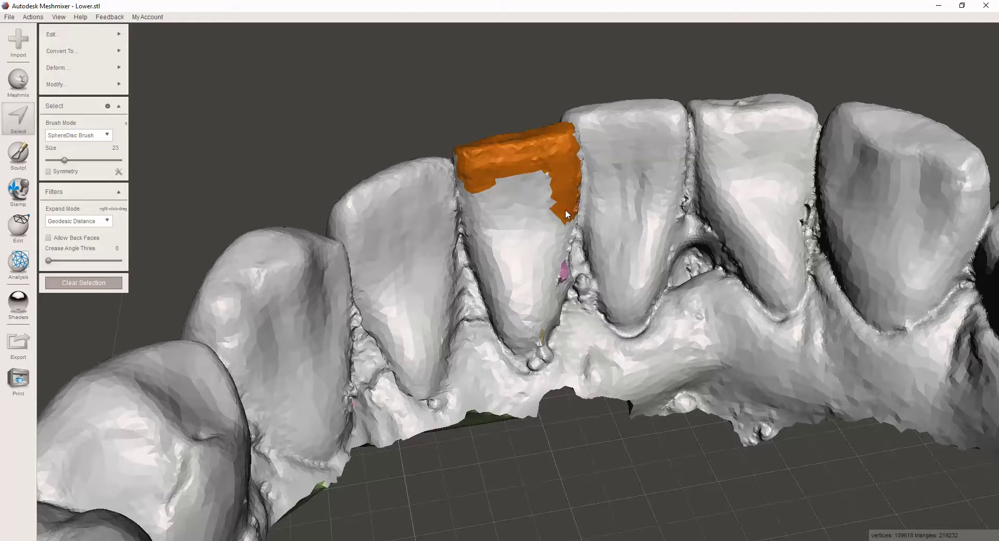
{"action": "left_click_drag", "start_coordinate": [558, 267], "coordinate": [554, 292]}
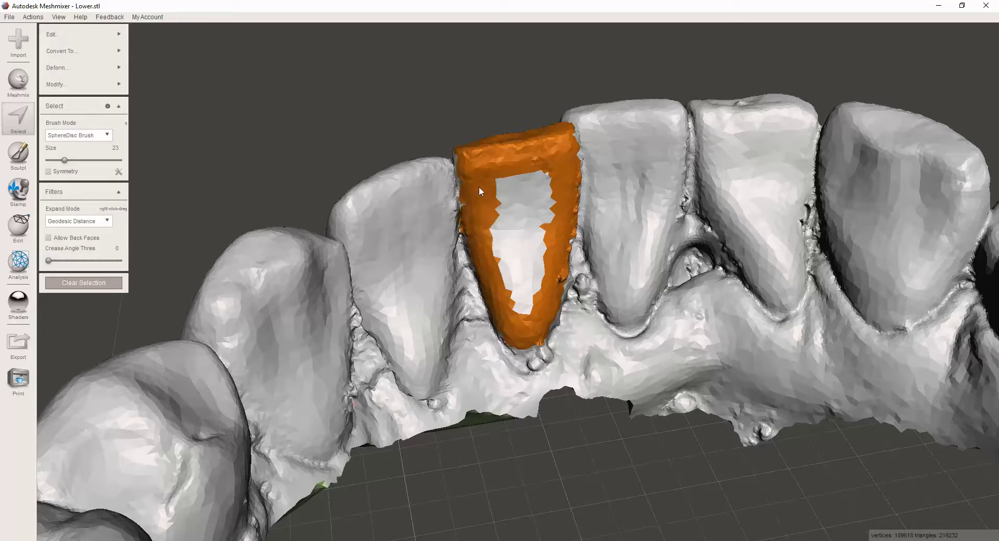
{"action": "mouse_move", "coordinate": [548, 310]}
{"action": "left_mouse_down"}
{"action": "mouse_move", "coordinate": [520, 292]}
{"action": "mouse_move", "coordinate": [501, 201]}
{"action": "mouse_move", "coordinate": [507, 260]}
{"action": "mouse_move", "coordinate": [542, 231]}
{"action": "left_mouse_up"}
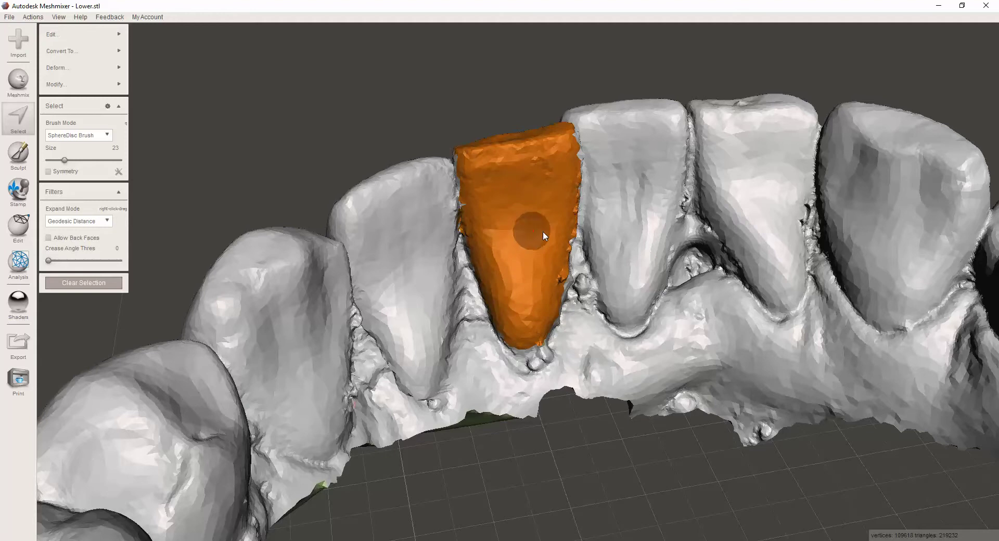
Check and clean up the central incisor's selection along both sides where it meets the neighbouring teeth
{"action": "mouse_move", "coordinate": [542, 231]}
{"action": "right_mouse_down"}
{"action": "mouse_move", "coordinate": [599, 248]}
{"action": "mouse_move", "coordinate": [514, 217]}
{"action": "mouse_move", "coordinate": [581, 239]}
{"action": "mouse_move", "coordinate": [515, 283]}
{"action": "right_mouse_up"}
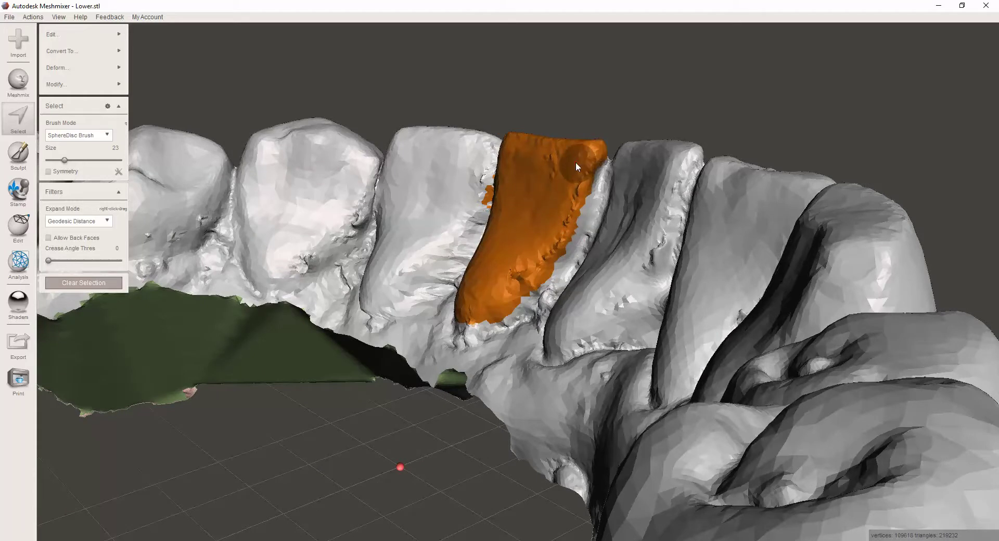
{"action": "right_click_drag", "start_coordinate": [584, 160], "coordinate": [584, 234]}
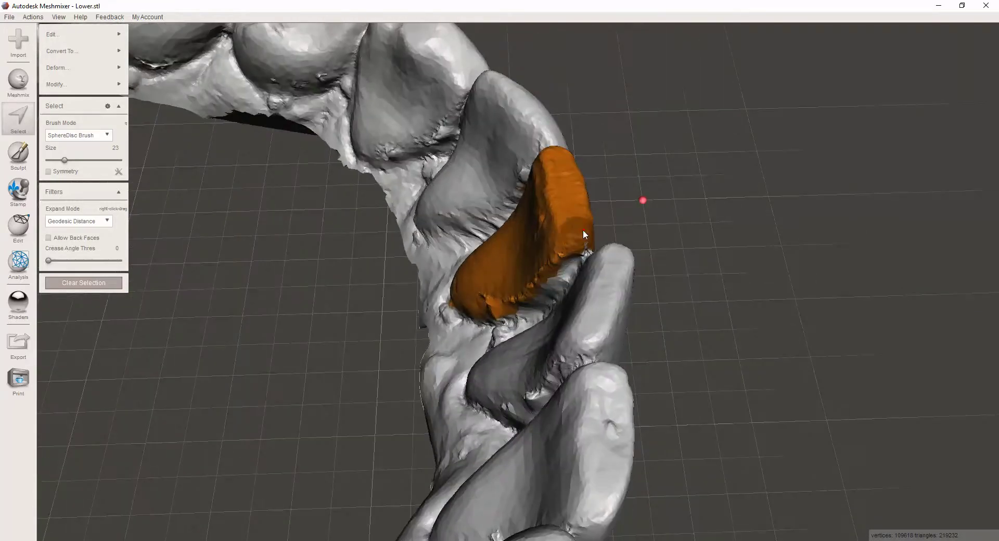
{"action": "right_click_drag", "start_coordinate": [496, 239], "coordinate": [558, 200]}
{"action": "right_click_drag", "start_coordinate": [439, 232], "coordinate": [474, 220]}
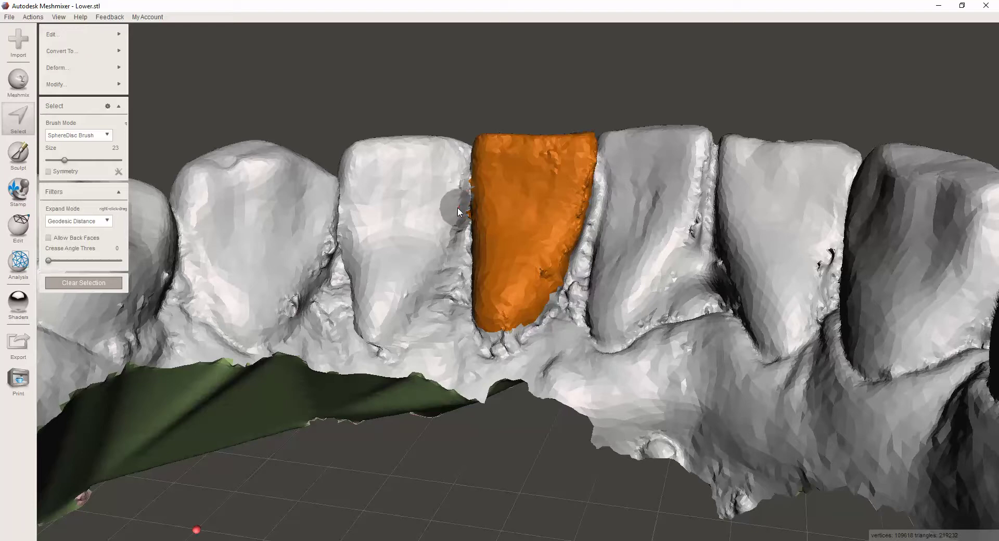
{"action": "right_click_drag", "start_coordinate": [454, 215], "coordinate": [475, 204]}
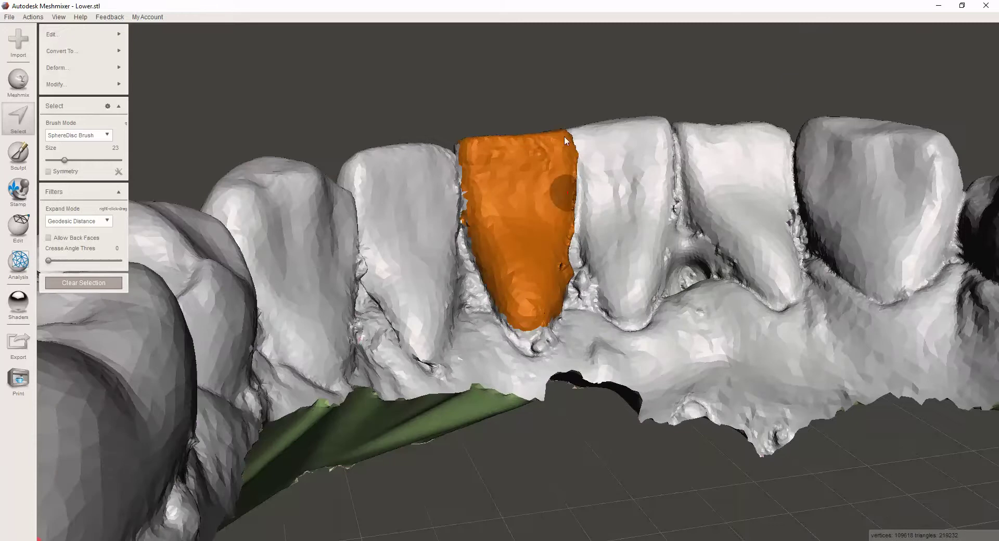
{"action": "right_click_drag", "start_coordinate": [567, 191], "coordinate": [461, 217]}
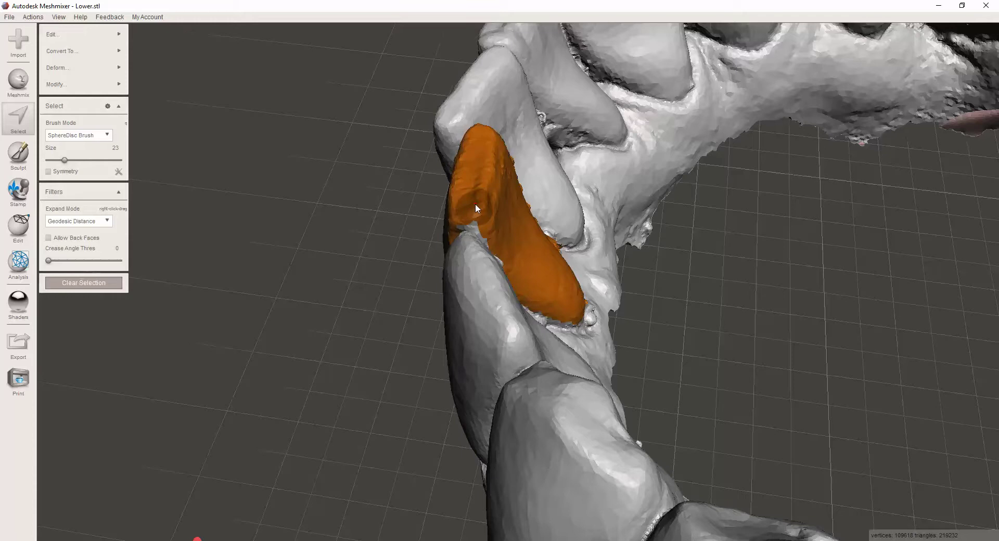
{"action": "right_click_drag", "start_coordinate": [479, 206], "coordinate": [526, 216]}
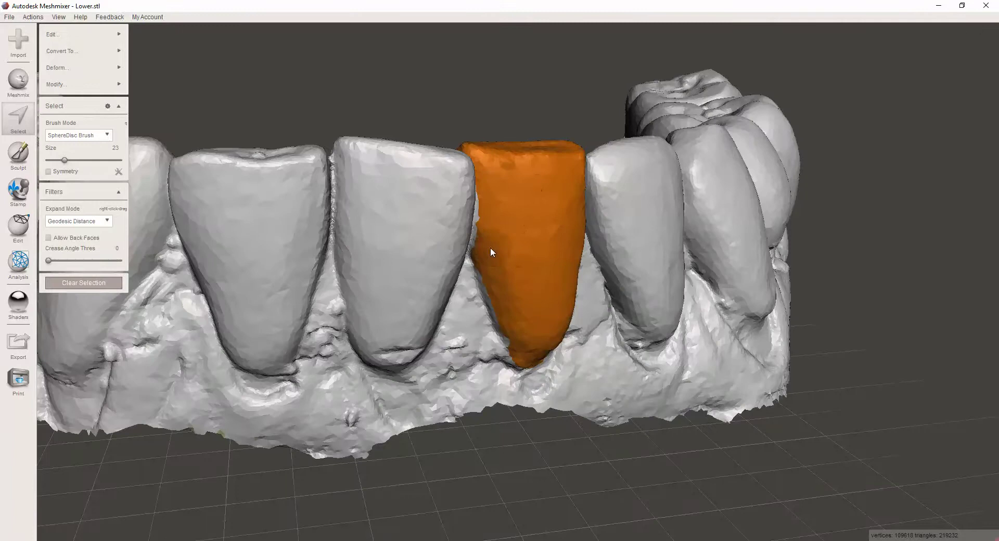
{"action": "right_click_drag", "start_coordinate": [538, 127], "coordinate": [125, 183]}
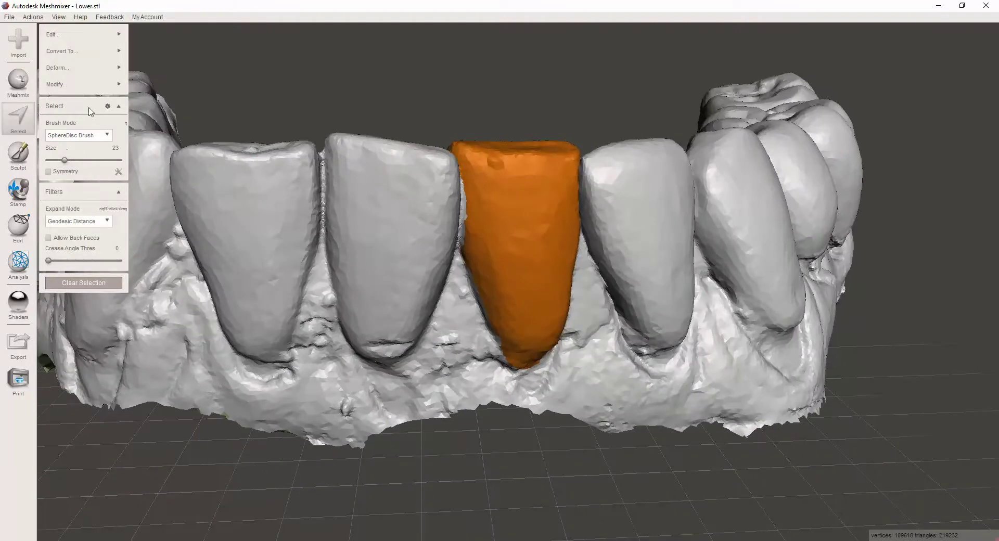
Start a Soft Transform on the selected central incisor with a falloff of 0.75 mm
{"action": "mouse_move", "coordinate": [79, 67]}
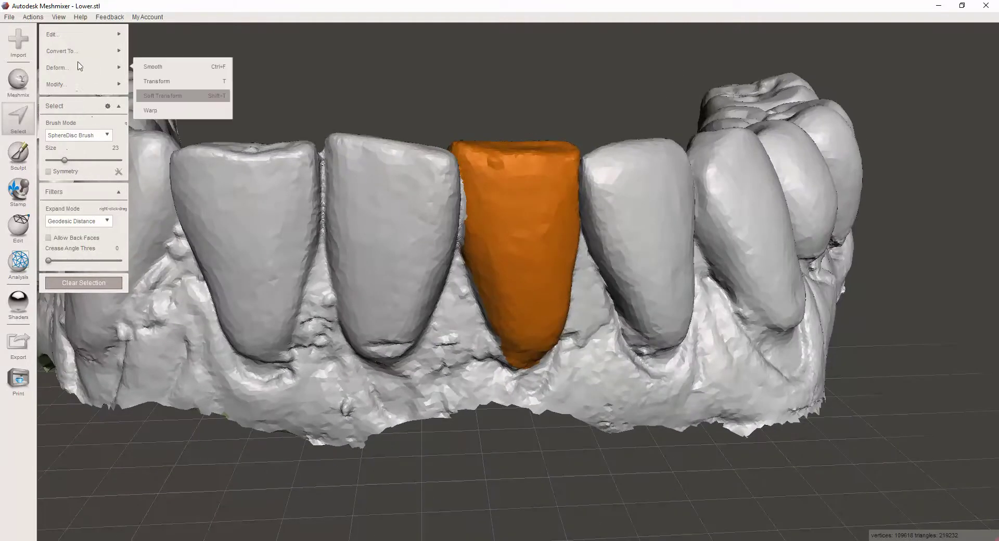
{"action": "left_click", "coordinate": [165, 96]}
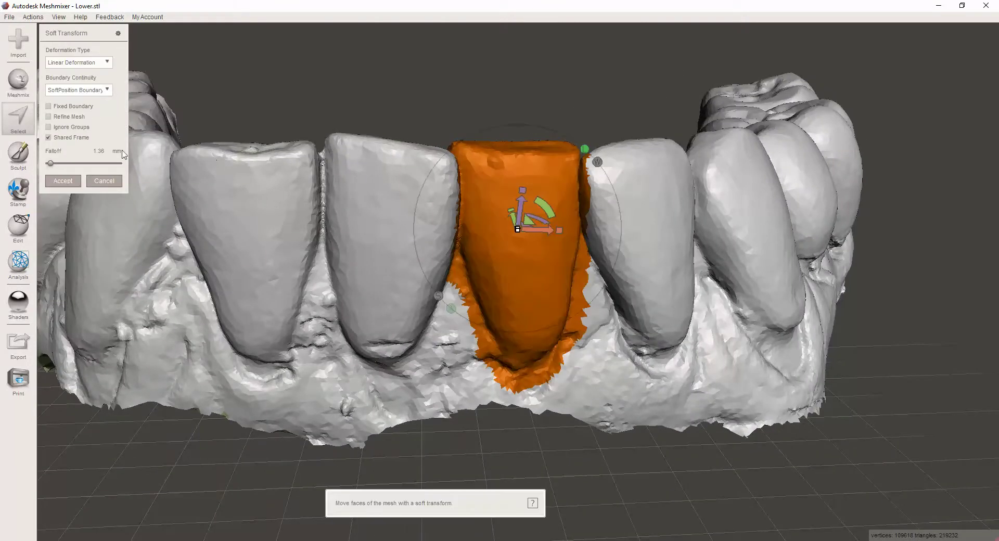
{"action": "left_click", "coordinate": [97, 151]}
{"action": "double_click", "coordinate": [98, 152]}
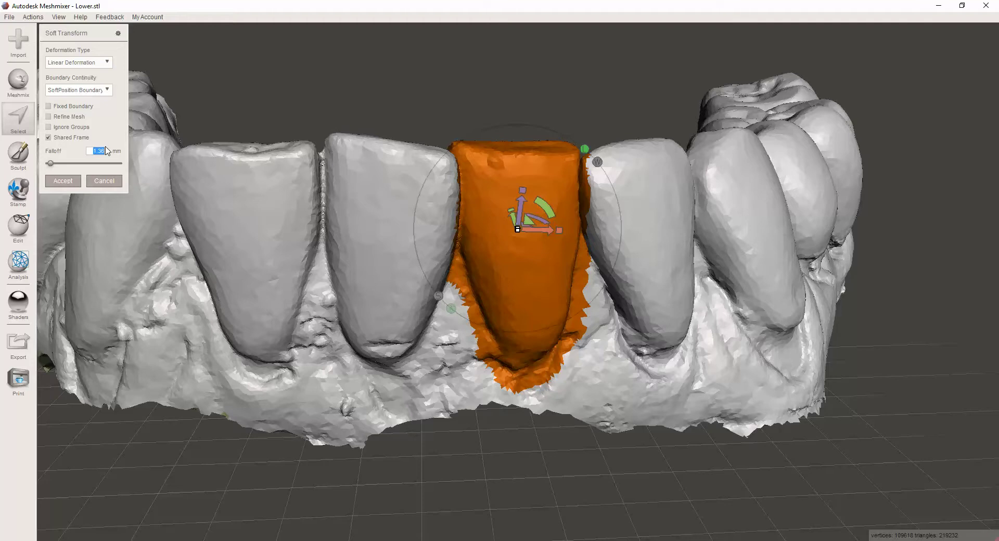
{"action": "key", "text": "BackSpace"}
{"action": "type", "text": ".75"}
{"action": "key", "text": "Return"}
Turn the selected central incisor slightly about its long axis and adjust its front-to-back tilt
{"action": "right_click_drag", "start_coordinate": [538, 103], "coordinate": [549, 243]}
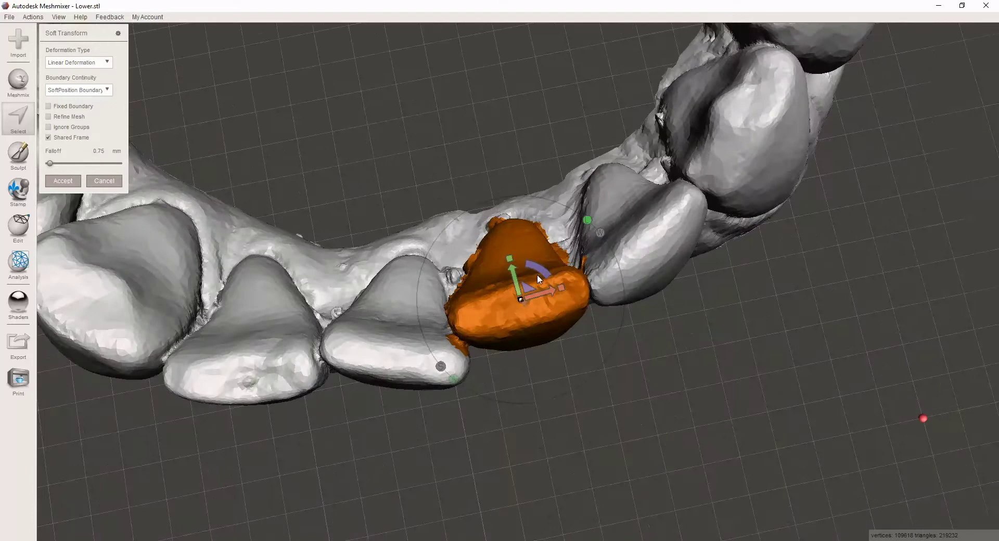
{"action": "left_click_drag", "start_coordinate": [539, 275], "coordinate": [539, 268]}
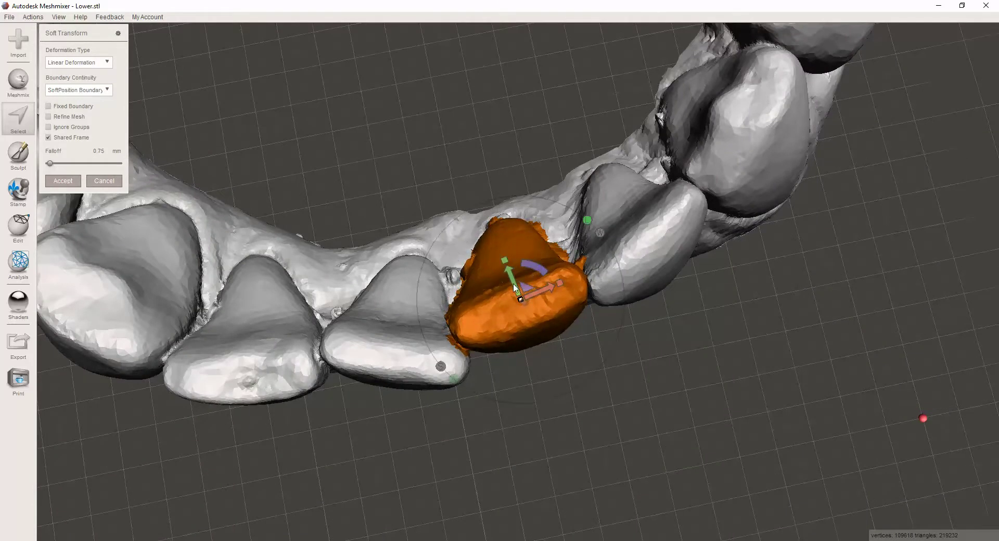
{"action": "right_click_drag", "start_coordinate": [687, 354], "coordinate": [483, 248]}
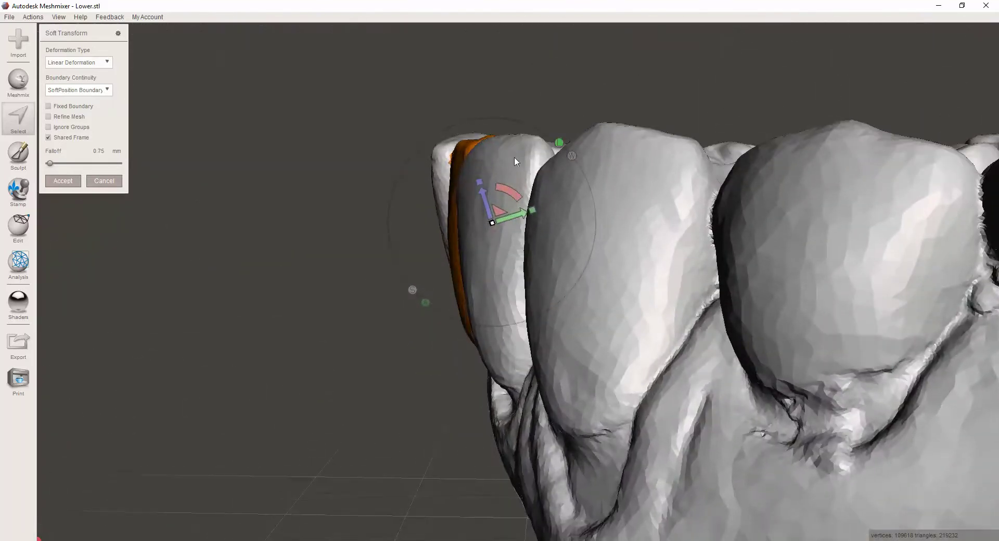
{"action": "left_click_drag", "start_coordinate": [507, 191], "coordinate": [511, 194]}
Shift the selected central incisor slightly toward the lips and refine its front-to-back tilt to follow the arch
{"action": "right_click_drag", "start_coordinate": [522, 69], "coordinate": [667, 218]}
{"action": "left_click_drag", "start_coordinate": [511, 271], "coordinate": [509, 280]}
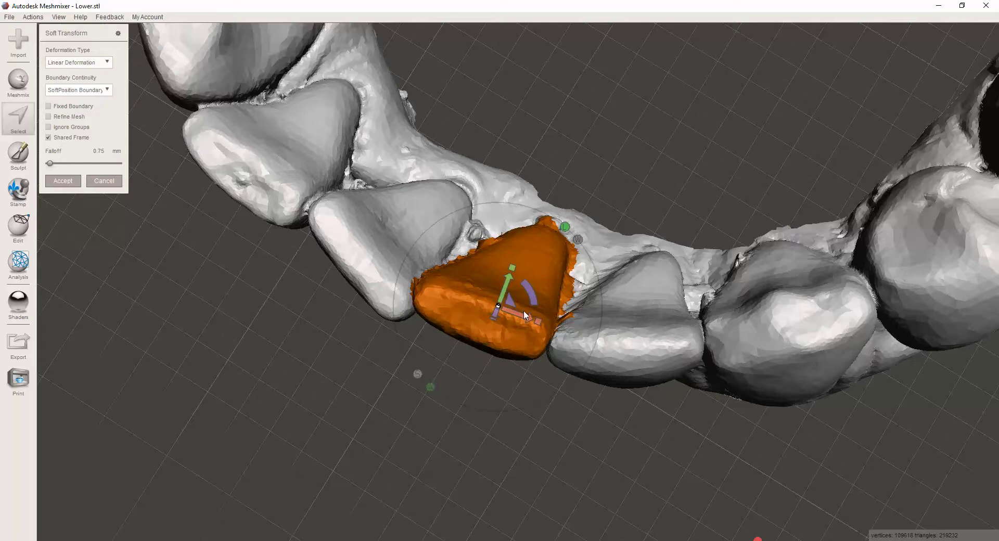
{"action": "right_click_drag", "start_coordinate": [415, 397], "coordinate": [255, 265]}
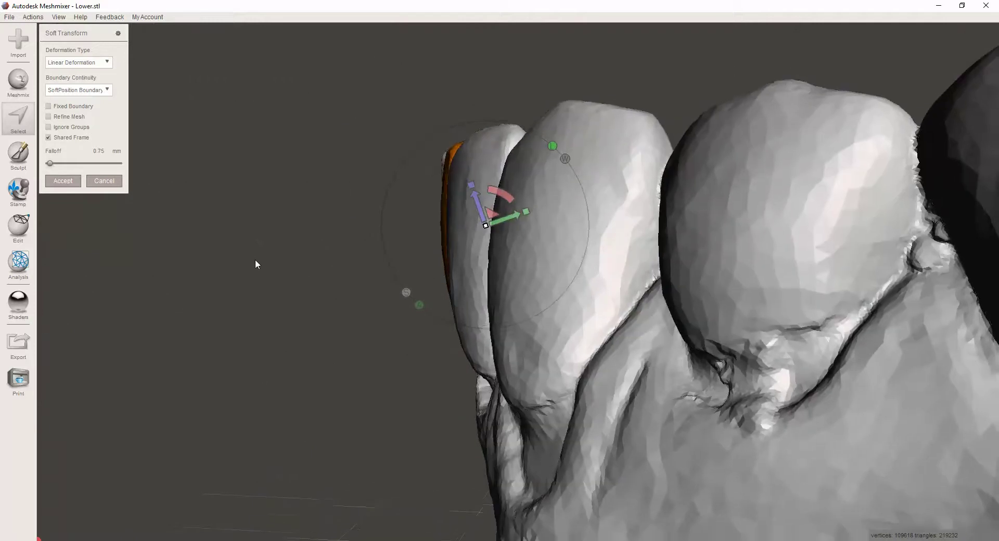
{"action": "right_click_drag", "start_coordinate": [306, 184], "coordinate": [360, 169]}
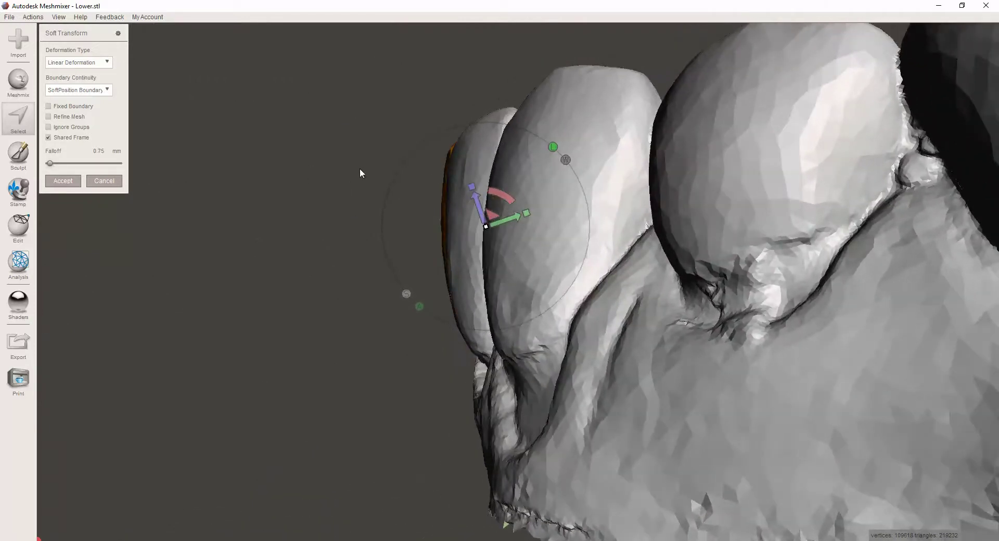
{"action": "left_click_drag", "start_coordinate": [495, 191], "coordinate": [499, 192]}
{"action": "right_click_drag", "start_coordinate": [414, 113], "coordinate": [556, 250]}
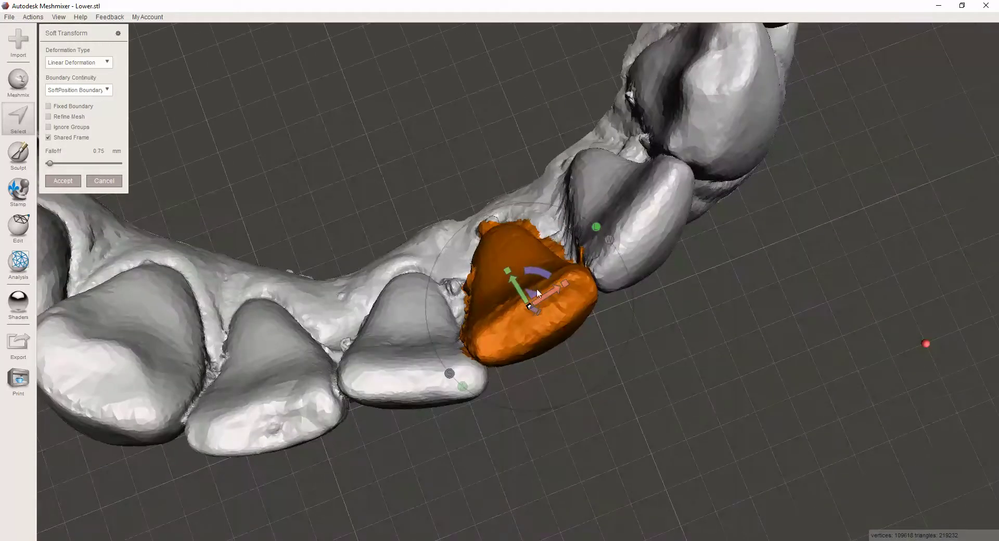
{"action": "left_click_drag", "start_coordinate": [520, 292], "coordinate": [521, 293]}
{"action": "right_click_drag", "start_coordinate": [573, 395], "coordinate": [508, 320]}
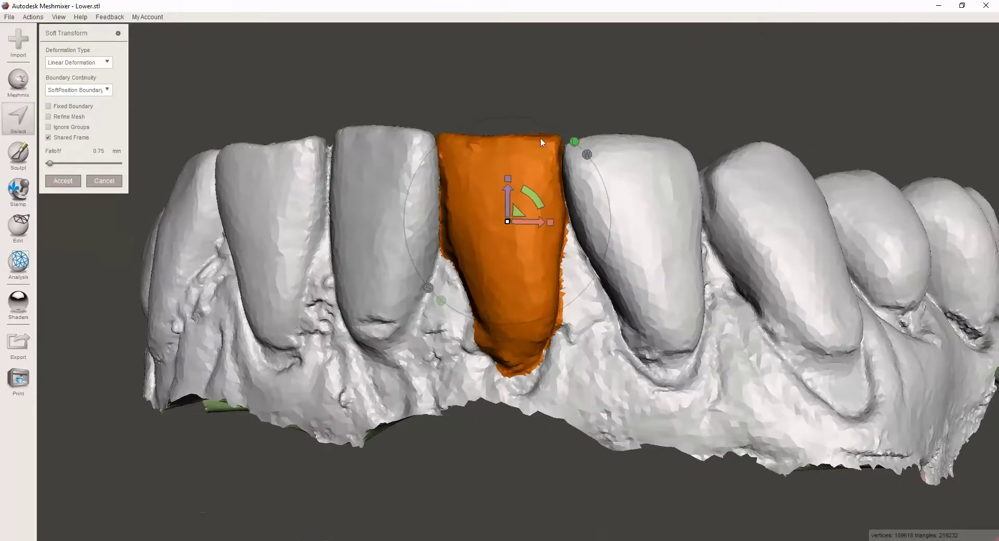
Nudge the central incisor slightly sideways toward the repositioned lateral incisor and accept the Soft Transform
{"action": "right_click_drag", "start_coordinate": [540, 138], "coordinate": [550, 295]}
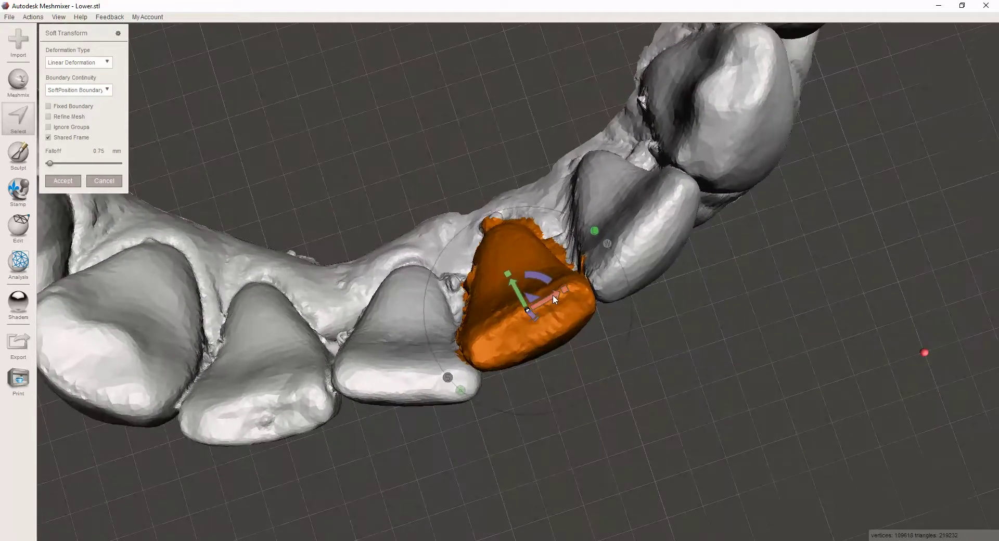
{"action": "left_click_drag", "start_coordinate": [553, 295], "coordinate": [554, 298]}
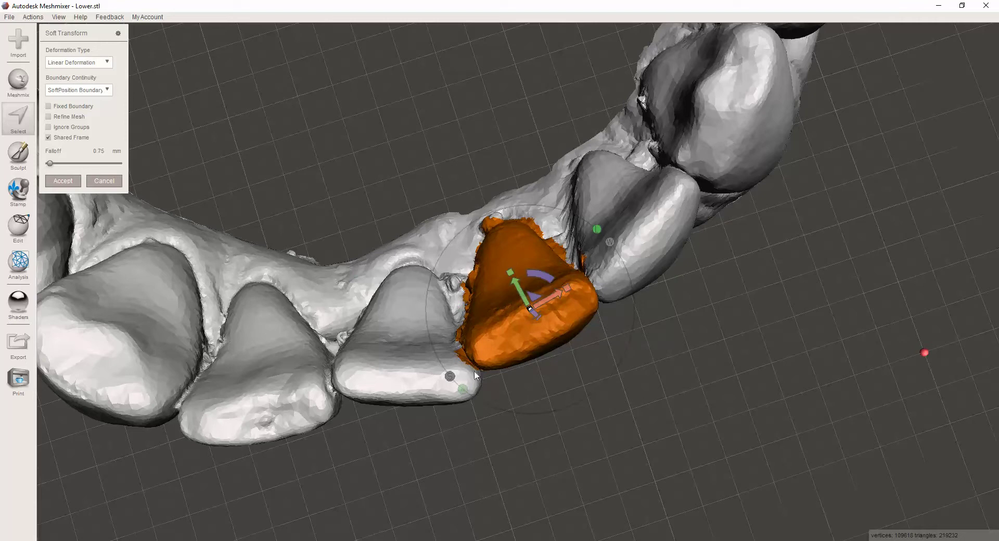
{"action": "right_click_drag", "start_coordinate": [615, 419], "coordinate": [560, 271]}
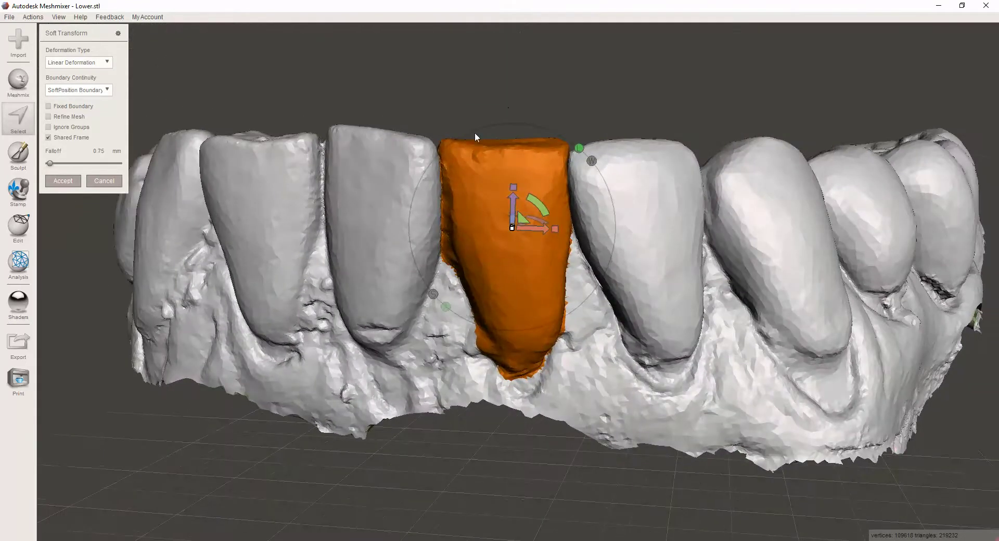
{"action": "left_click", "coordinate": [73, 181]}
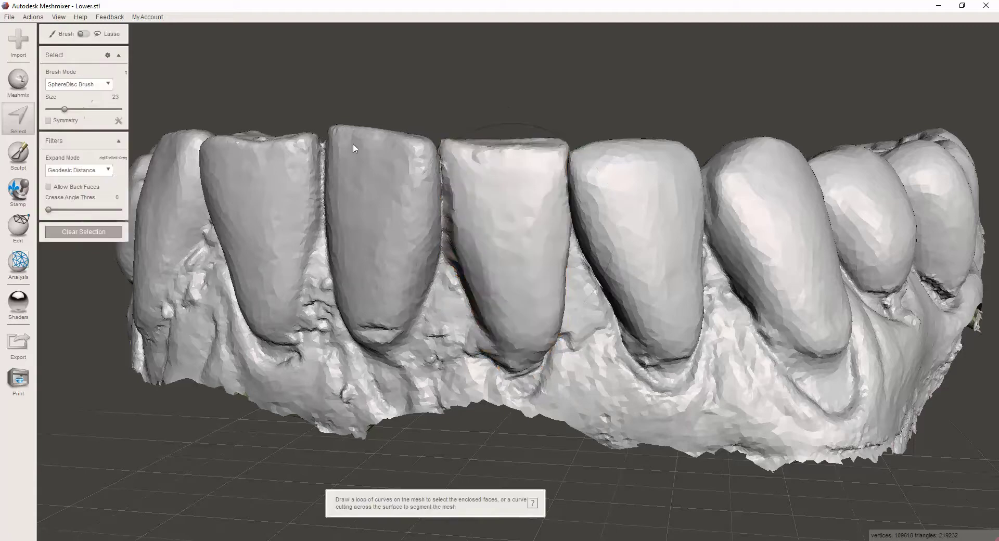
Compare the aligned teeth with Lower-Original by showing it briefly over the arch, hide it again and close the object list
{"action": "right_click_drag", "start_coordinate": [501, 92], "coordinate": [212, 161]}
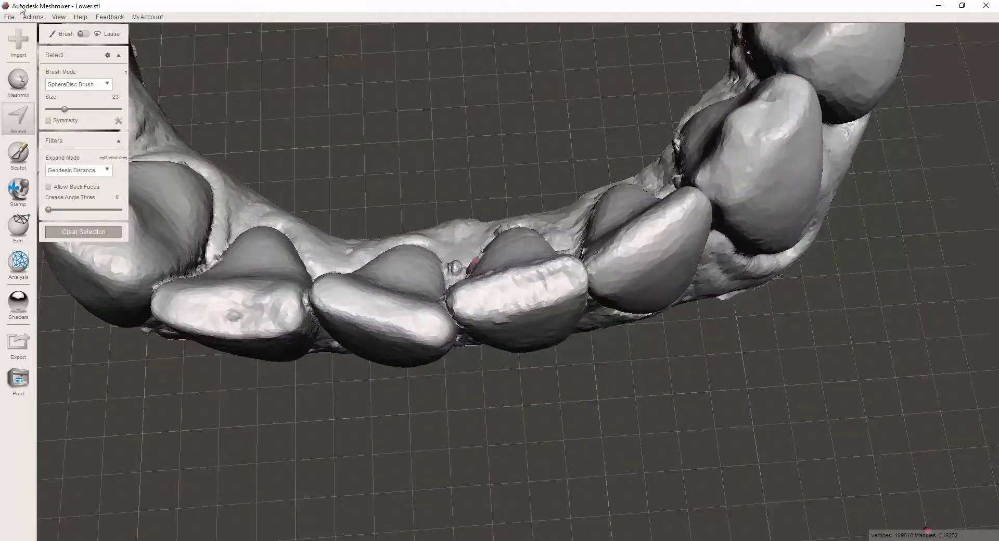
{"action": "left_click", "coordinate": [58, 17]}
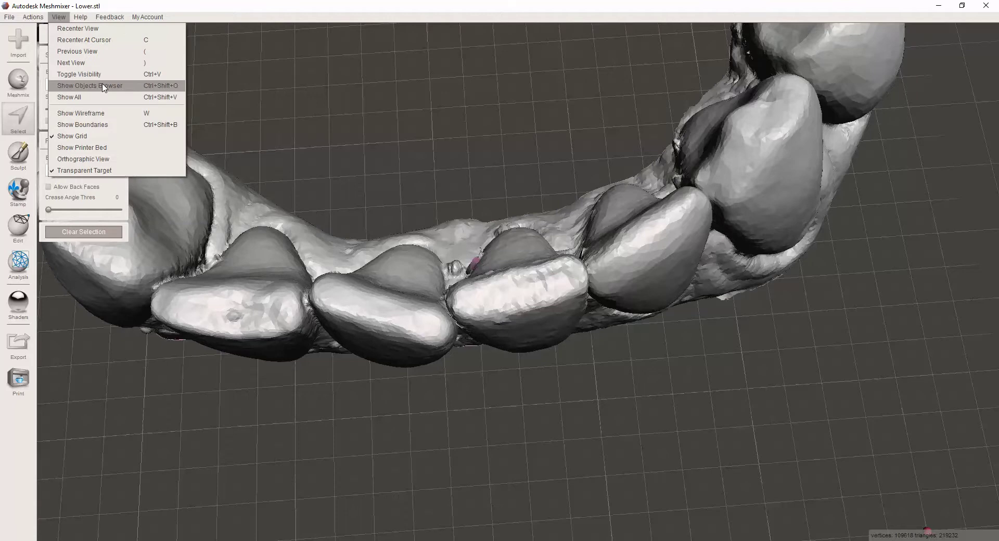
{"action": "left_click", "coordinate": [104, 86]}
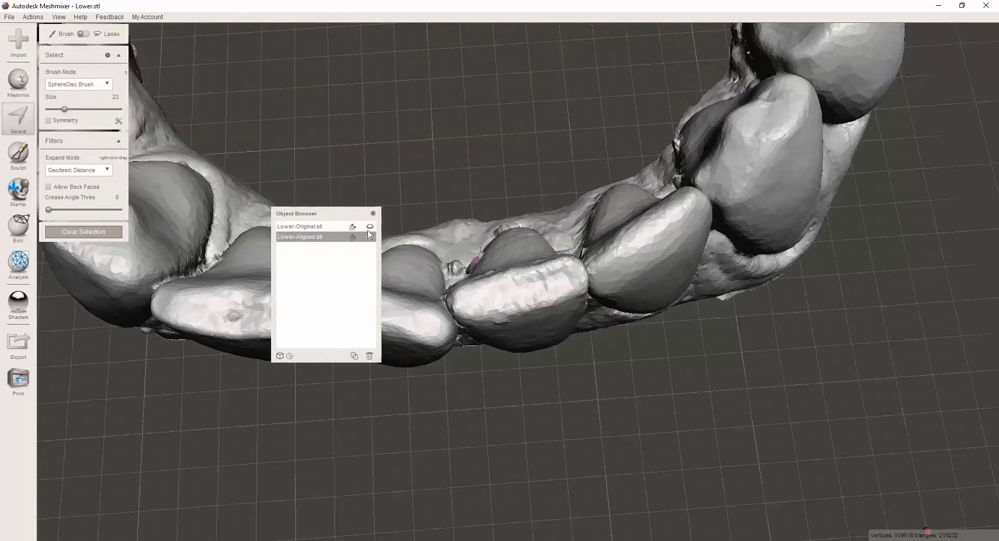
{"action": "left_click", "coordinate": [369, 227]}
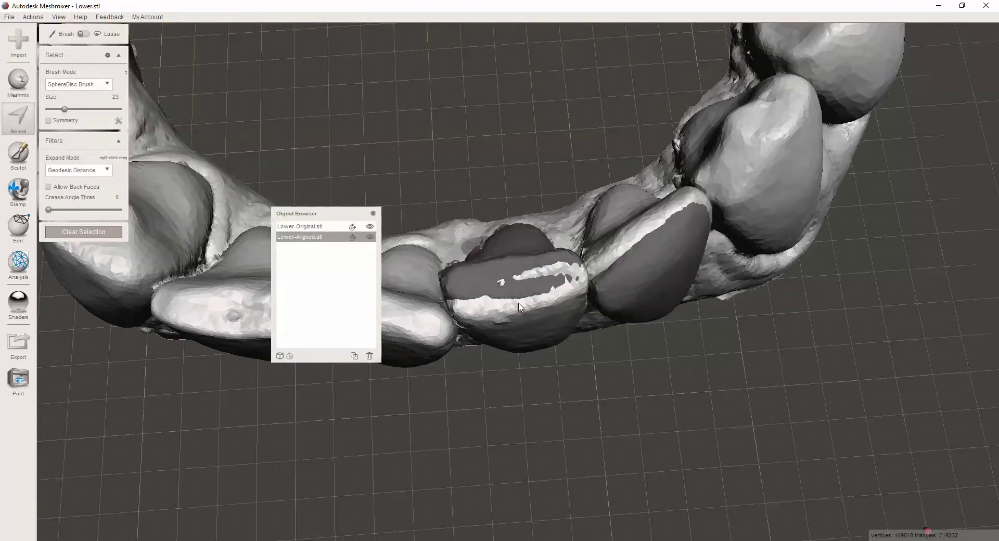
{"action": "left_click", "coordinate": [370, 227]}
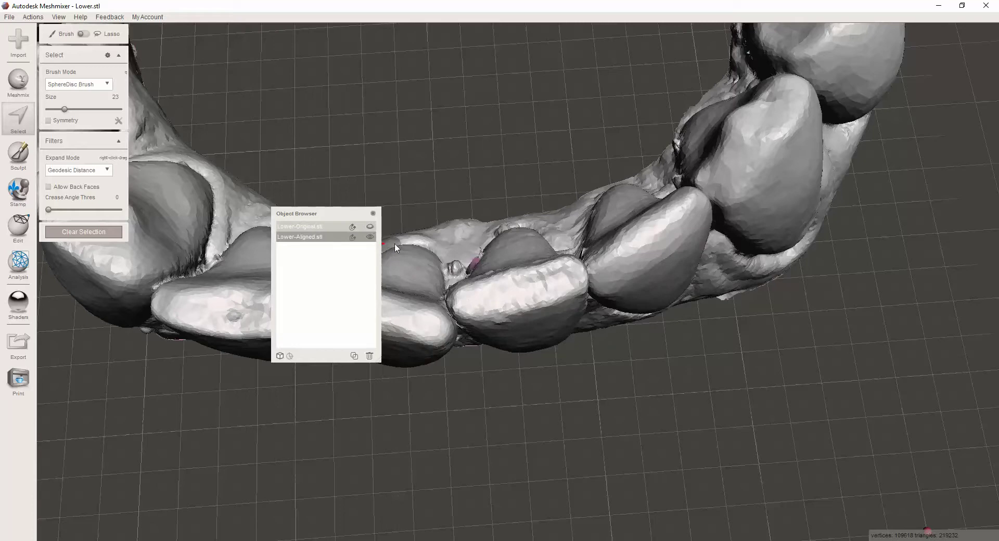
{"action": "left_click", "coordinate": [373, 214]}
Paint a selection around the outline and across most of the front face of the other central incisor
{"action": "right_click_drag", "start_coordinate": [484, 308], "coordinate": [398, 255]}
{"action": "scroll", "coordinate": [405, 279], "scroll_direction": "up", "scroll_amount": 3}
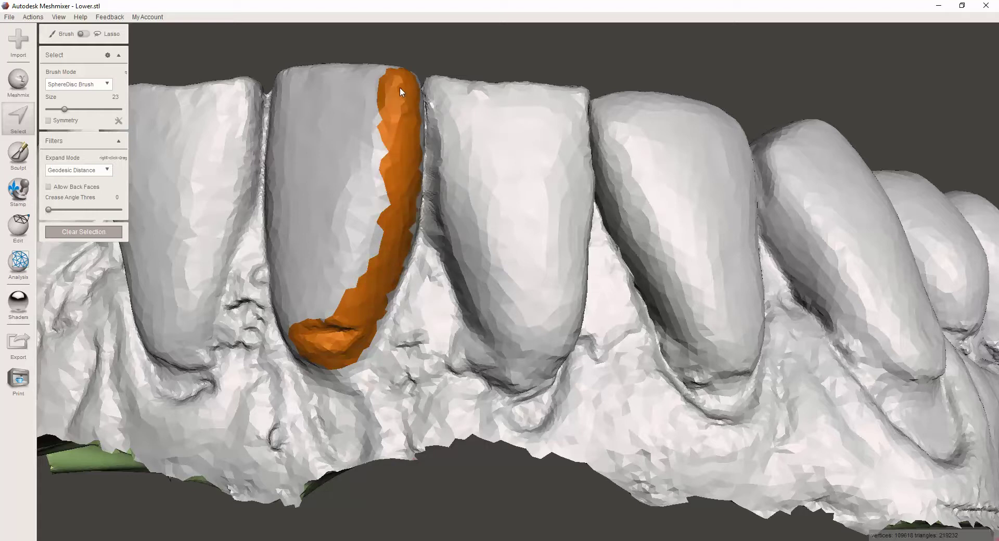
{"action": "left_click_drag", "start_coordinate": [334, 76], "coordinate": [333, 76]}
{"action": "mouse_move", "coordinate": [329, 104]}
{"action": "right_mouse_down"}
{"action": "mouse_move", "coordinate": [417, 131]}
{"action": "mouse_move", "coordinate": [386, 155]}
{"action": "right_mouse_up"}
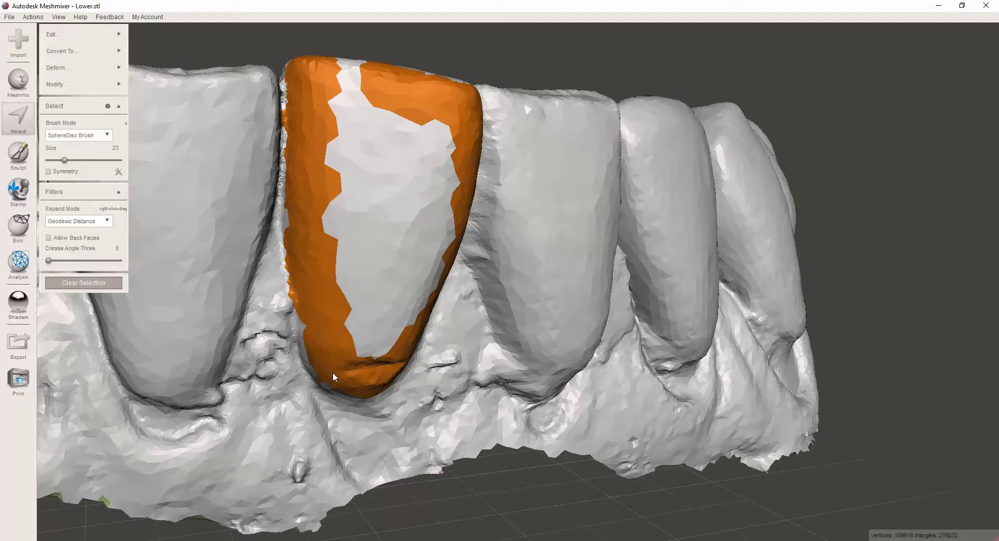
{"action": "mouse_move", "coordinate": [324, 322]}
{"action": "left_mouse_down"}
{"action": "mouse_move", "coordinate": [345, 349]}
{"action": "mouse_move", "coordinate": [368, 335]}
{"action": "mouse_move", "coordinate": [329, 208]}
{"action": "mouse_move", "coordinate": [352, 85]}
{"action": "mouse_move", "coordinate": [402, 70]}
{"action": "mouse_move", "coordinate": [427, 91]}
{"action": "mouse_move", "coordinate": [364, 198]}
{"action": "mouse_move", "coordinate": [374, 331]}
{"action": "left_mouse_up"}
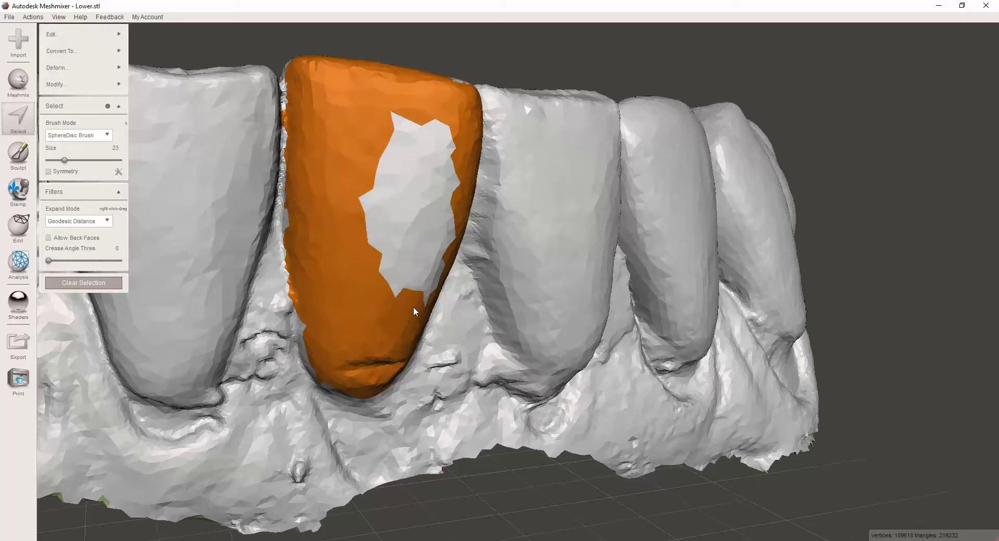
{"action": "right_click_drag", "start_coordinate": [433, 204], "coordinate": [384, 227]}
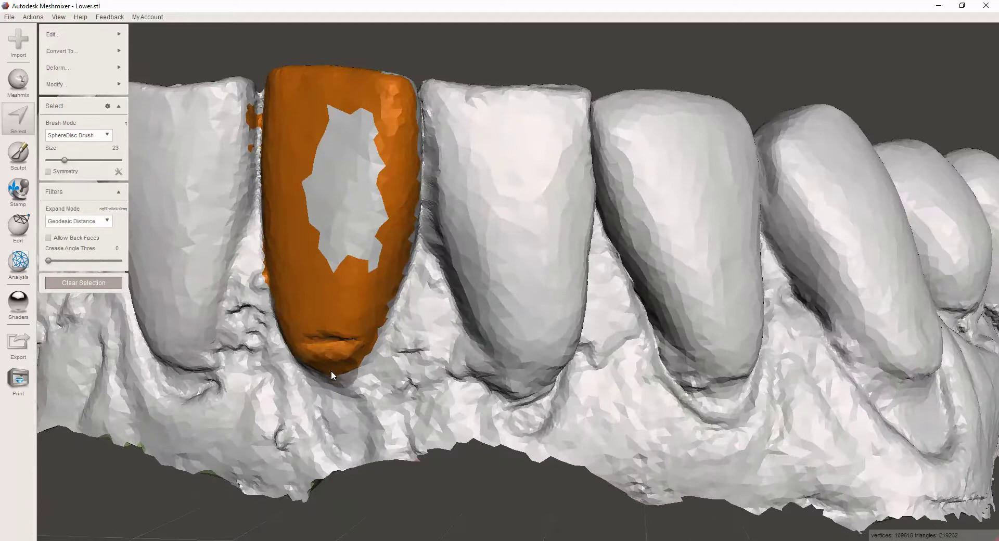
Complete the central incisor's front-face selection down to the gum line and deselect stray faces on the adjacent lateral incisor
{"action": "right_click_drag", "start_coordinate": [326, 361], "coordinate": [319, 316]}
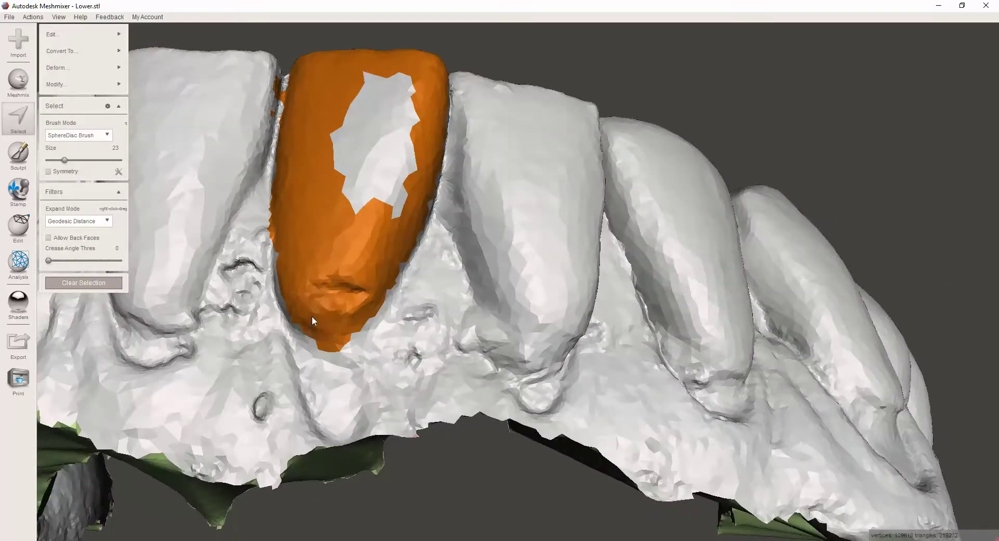
{"action": "mouse_move", "coordinate": [343, 322]}
{"action": "left_mouse_down"}
{"action": "mouse_move", "coordinate": [403, 154]}
{"action": "mouse_move", "coordinate": [403, 92]}
{"action": "mouse_move", "coordinate": [364, 172]}
{"action": "mouse_move", "coordinate": [391, 117]}
{"action": "left_mouse_up"}
{"action": "right_click_drag", "start_coordinate": [330, 145], "coordinate": [225, 127]}
{"action": "left_click_drag", "start_coordinate": [252, 138], "coordinate": [255, 126], "text": "ctrl"}
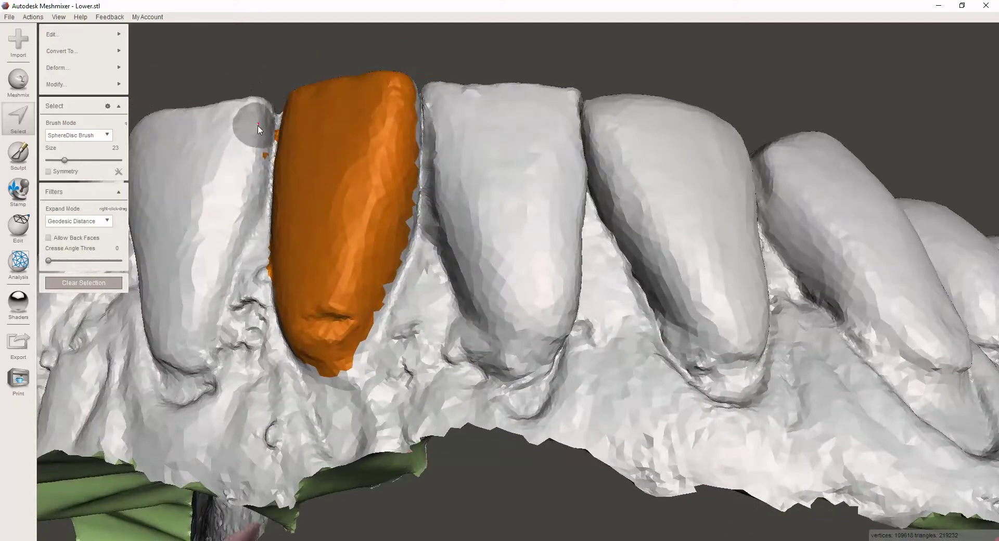
Extend the selection over the whole biting edge of the same central incisor
{"action": "right_click_drag", "start_coordinate": [285, 256], "coordinate": [414, 400]}
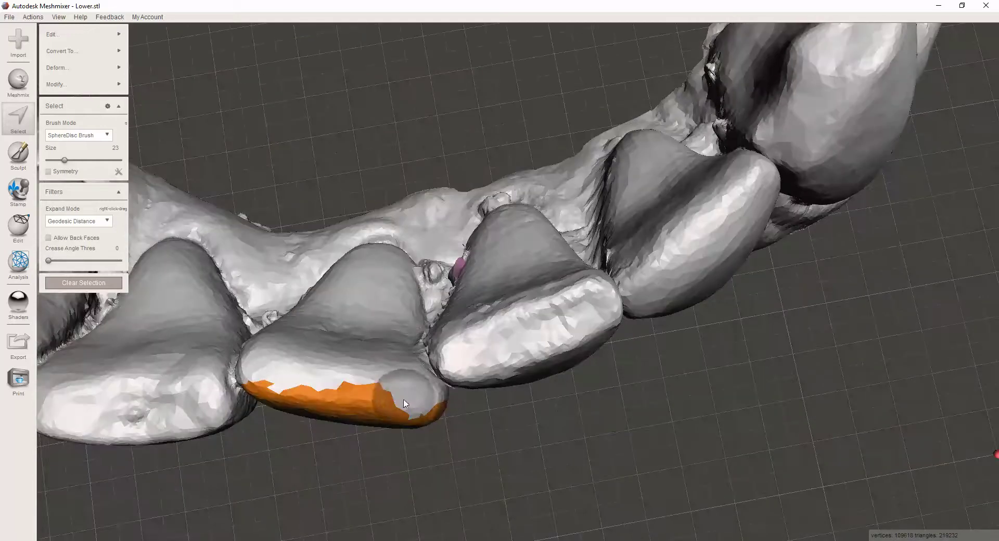
{"action": "mouse_move", "coordinate": [424, 402]}
{"action": "left_mouse_down"}
{"action": "mouse_move", "coordinate": [317, 373]}
{"action": "mouse_move", "coordinate": [277, 376]}
{"action": "left_mouse_up"}
{"action": "right_click_drag", "start_coordinate": [270, 368], "coordinate": [622, 316]}
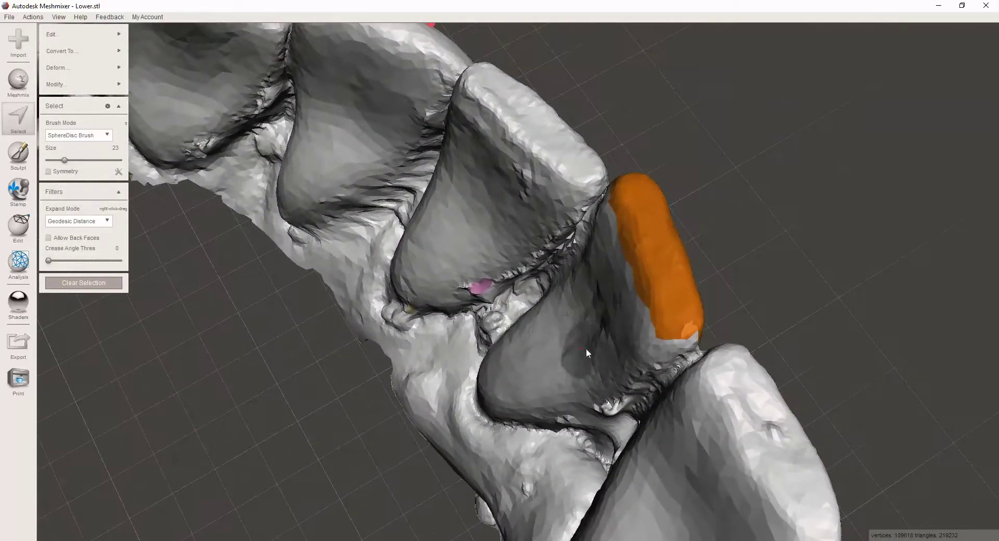
Paint the selection over the same central incisor's tongue-side face, covering its side margins and the area down to the gum line
{"action": "right_click_drag", "start_coordinate": [587, 349], "coordinate": [644, 304]}
{"action": "mouse_move", "coordinate": [705, 216]}
{"action": "left_mouse_down"}
{"action": "mouse_move", "coordinate": [697, 202]}
{"action": "mouse_move", "coordinate": [675, 235]}
{"action": "left_mouse_up"}
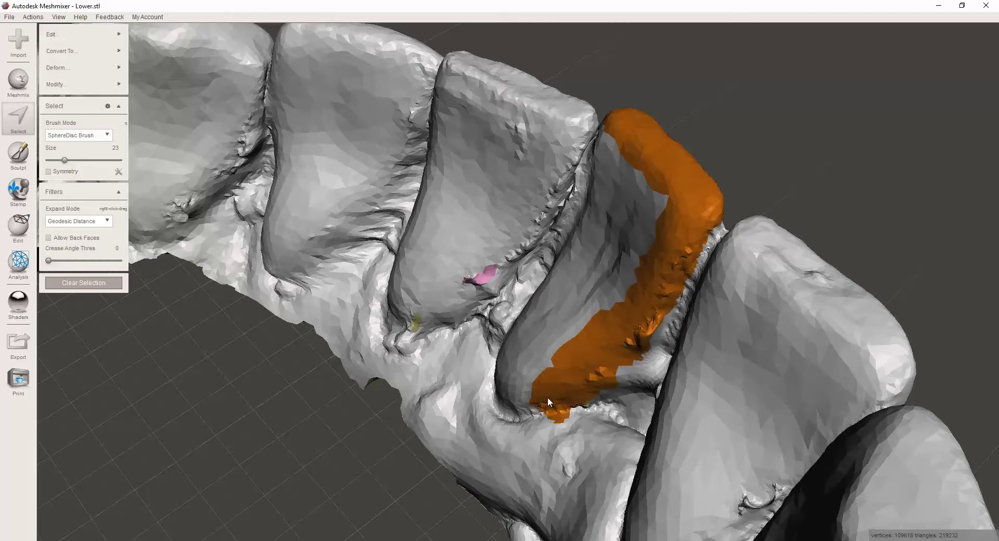
{"action": "left_click_drag", "start_coordinate": [527, 399], "coordinate": [561, 415]}
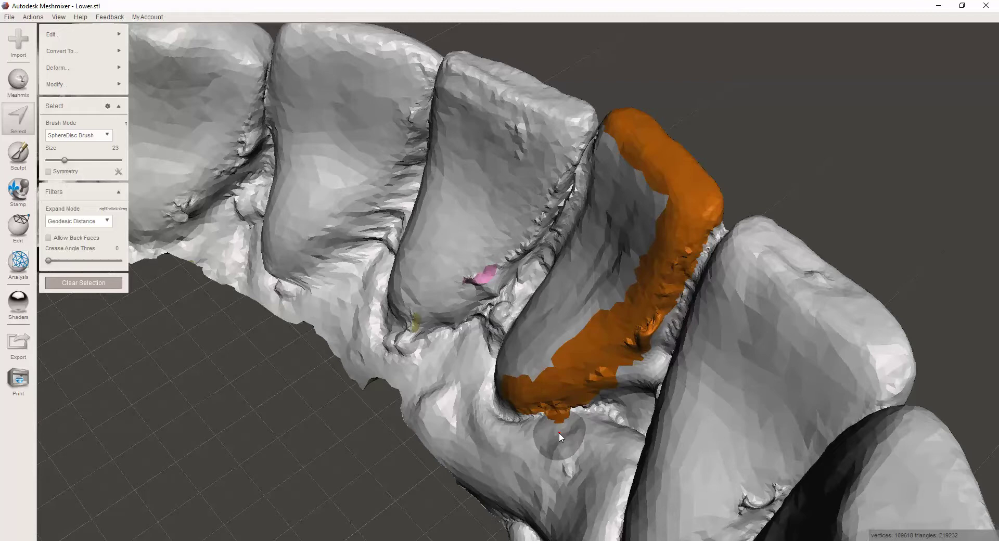
{"action": "right_click_drag", "start_coordinate": [556, 432], "coordinate": [638, 304]}
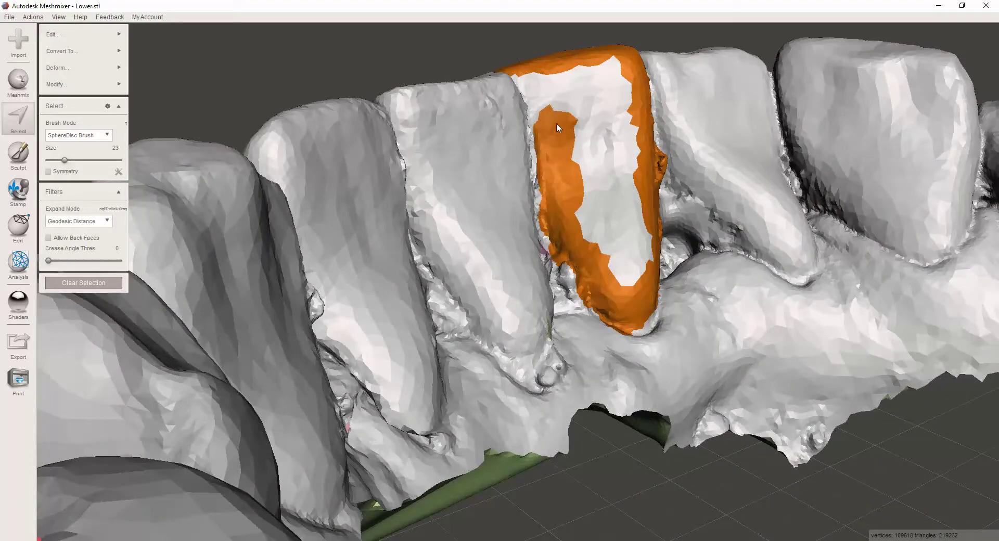
{"action": "left_click_drag", "start_coordinate": [624, 91], "coordinate": [646, 252]}
{"action": "mouse_move", "coordinate": [617, 207]}
{"action": "left_mouse_down"}
{"action": "mouse_move", "coordinate": [614, 136]}
{"action": "mouse_move", "coordinate": [594, 100]}
{"action": "left_mouse_up"}
{"action": "left_click_drag", "start_coordinate": [581, 137], "coordinate": [586, 244]}
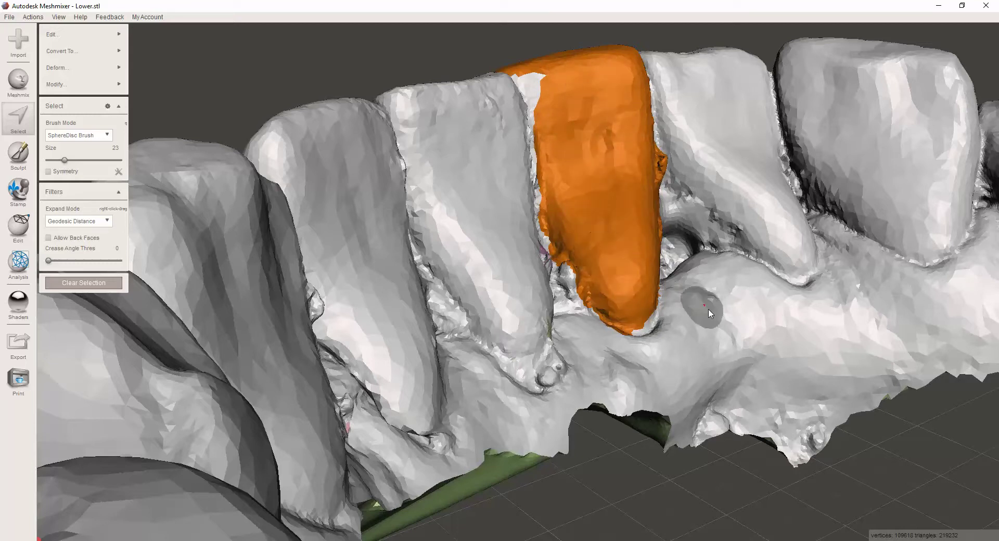
Deselect the excess gum faces between this central incisor and the repositioned one on the tongue side
{"action": "right_click_drag", "start_coordinate": [707, 308], "coordinate": [625, 329]}
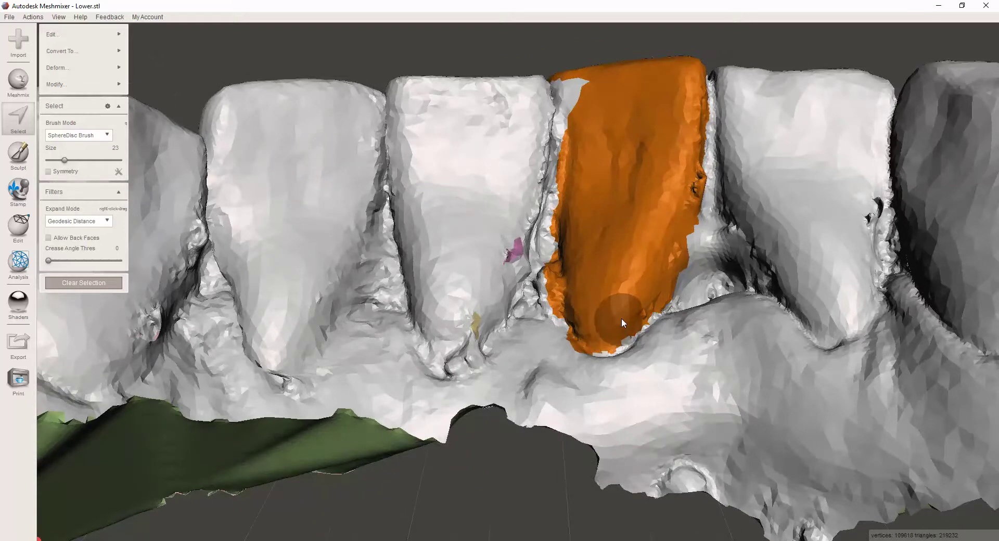
{"action": "right_click_drag", "start_coordinate": [619, 219], "coordinate": [550, 285]}
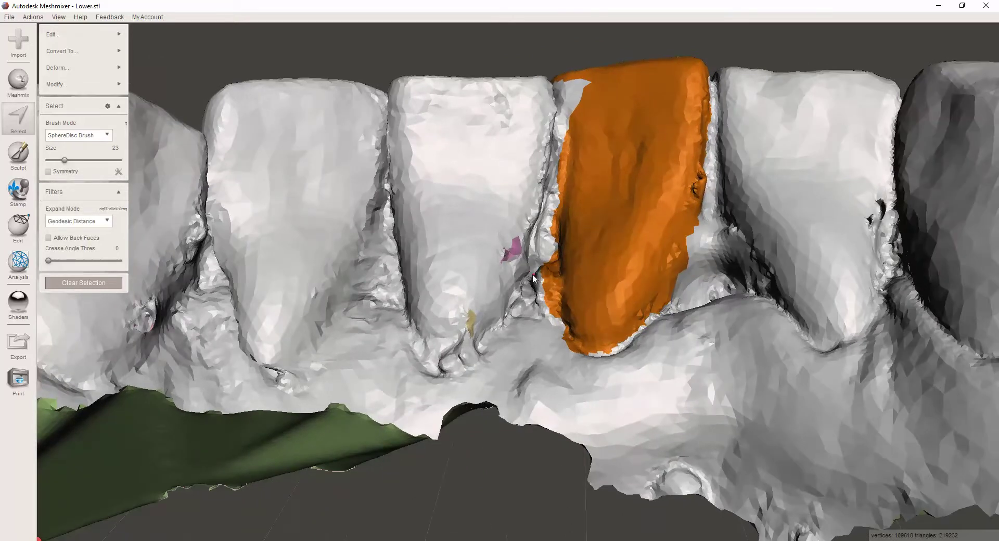
{"action": "mouse_move", "coordinate": [532, 274]}
{"action": "left_mouse_down", "text": "ctrl"}
{"action": "mouse_move", "coordinate": [539, 260]}
{"action": "mouse_move", "coordinate": [545, 309]}
{"action": "mouse_move", "coordinate": [541, 292]}
{"action": "left_mouse_up", "text": "ctrl"}
{"action": "right_click_drag", "start_coordinate": [607, 203], "coordinate": [555, 232]}
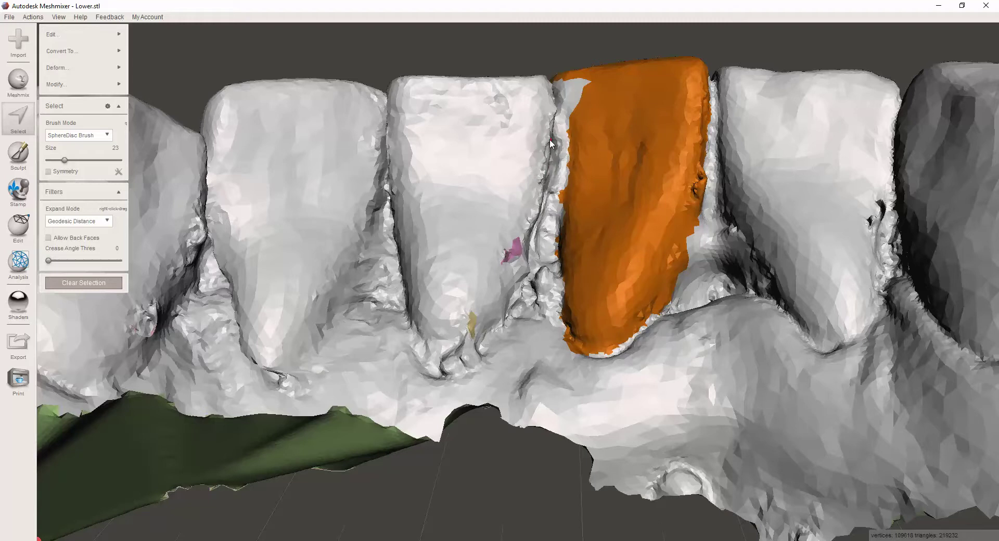
Fill the unselected upper corner and contact side of the central incisor facing the repositioned central incisor
{"action": "scroll", "coordinate": [562, 212], "scroll_direction": "up", "scroll_amount": 3}
{"action": "right_click_drag", "start_coordinate": [562, 212], "coordinate": [532, 326]}
{"action": "mouse_move", "coordinate": [548, 300]}
{"action": "left_mouse_down"}
{"action": "mouse_move", "coordinate": [535, 383]}
{"action": "mouse_move", "coordinate": [550, 206]}
{"action": "mouse_move", "coordinate": [540, 127]}
{"action": "left_mouse_up"}
{"action": "mouse_move", "coordinate": [539, 123]}
{"action": "right_mouse_down"}
{"action": "mouse_move", "coordinate": [576, 154]}
{"action": "mouse_move", "coordinate": [560, 159]}
{"action": "right_mouse_up"}
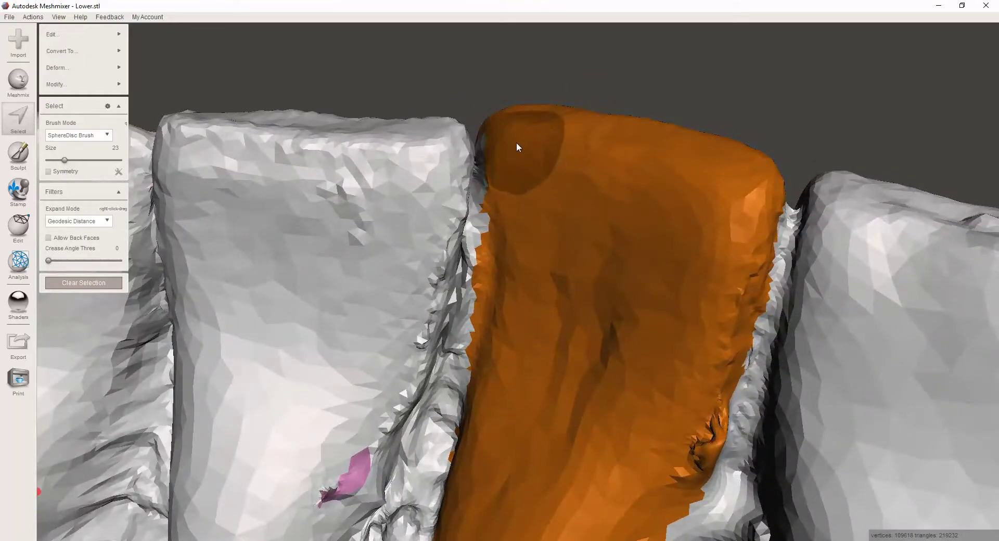
{"action": "mouse_move", "coordinate": [539, 124]}
{"action": "right_mouse_down"}
{"action": "mouse_move", "coordinate": [560, 254]}
{"action": "mouse_move", "coordinate": [626, 229]}
{"action": "mouse_move", "coordinate": [605, 219]}
{"action": "mouse_move", "coordinate": [651, 251]}
{"action": "mouse_move", "coordinate": [838, 243]}
{"action": "mouse_move", "coordinate": [903, 222]}
{"action": "mouse_move", "coordinate": [586, 198]}
{"action": "mouse_move", "coordinate": [528, 156]}
{"action": "right_mouse_up"}
{"action": "mouse_move", "coordinate": [515, 144]}
{"action": "left_mouse_down"}
{"action": "mouse_move", "coordinate": [508, 169]}
{"action": "mouse_move", "coordinate": [521, 215]}
{"action": "mouse_move", "coordinate": [514, 174]}
{"action": "mouse_move", "coordinate": [509, 276]}
{"action": "mouse_move", "coordinate": [530, 258]}
{"action": "left_mouse_up"}
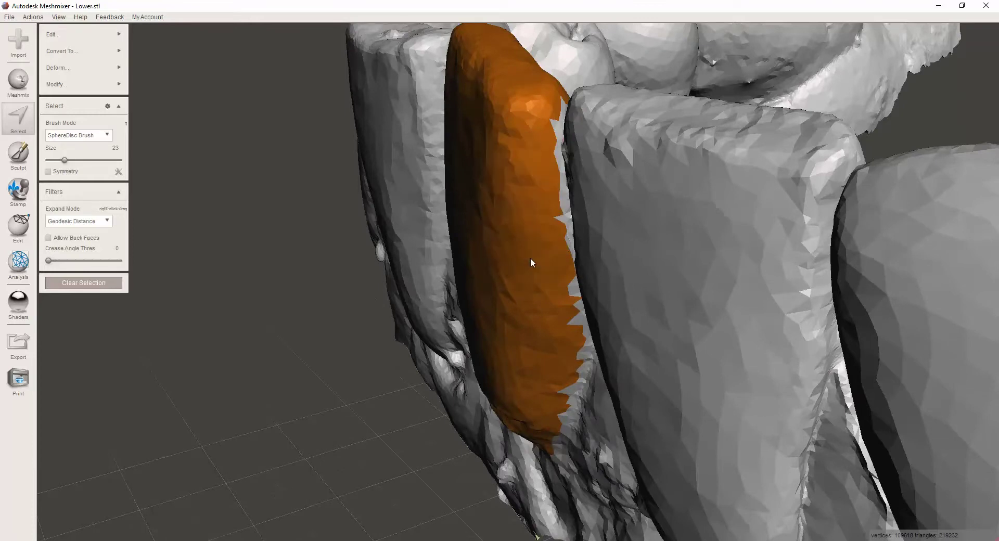
{"action": "mouse_move", "coordinate": [468, 286]}
{"action": "left_mouse_down", "text": "alt"}
{"action": "mouse_move", "coordinate": [535, 251]}
{"action": "mouse_move", "coordinate": [580, 243]}
{"action": "left_mouse_up", "text": "alt"}
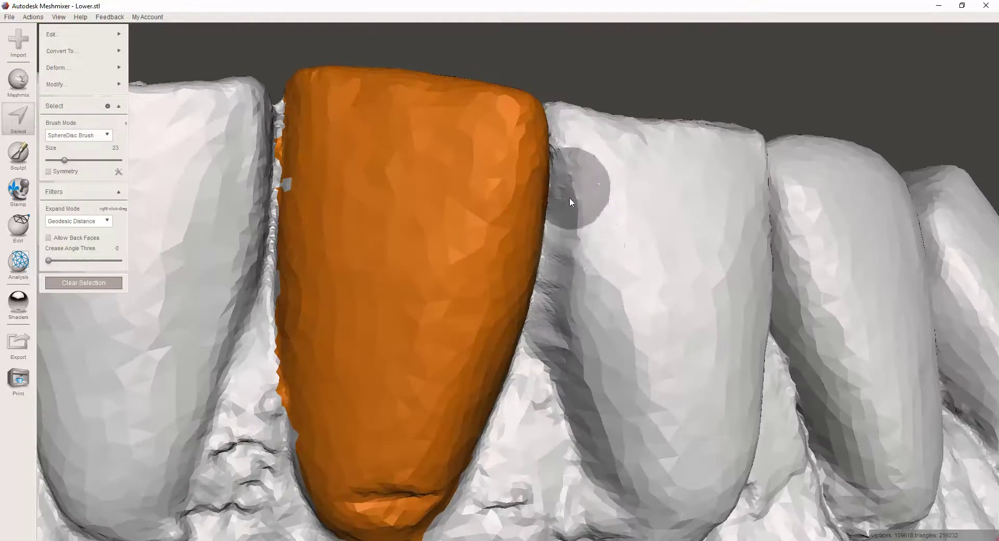
Start a Soft Transform on the selected central incisor, nudge it slightly sideways and set the falloff to 0.75 mm
{"action": "left_click_drag", "start_coordinate": [362, 188], "coordinate": [377, 191], "text": "alt"}
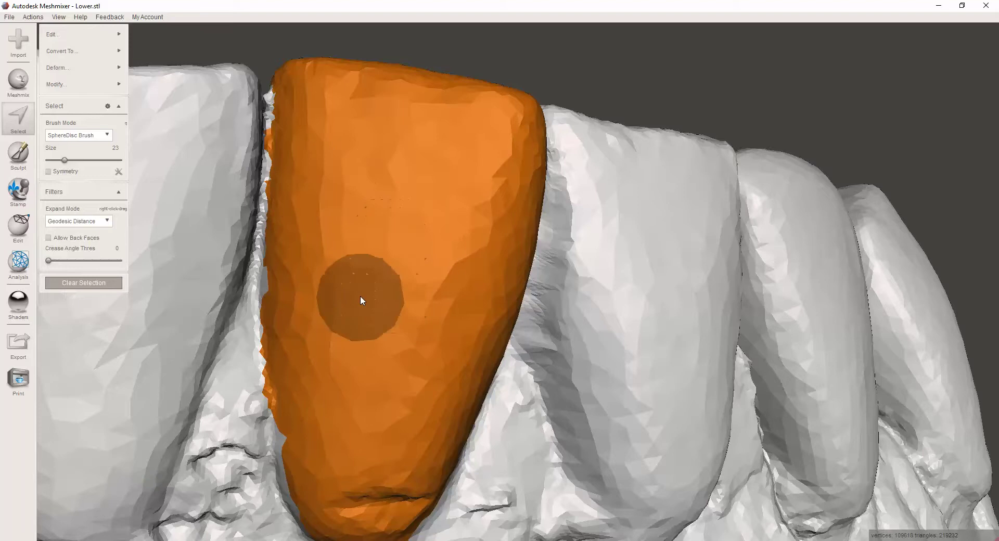
{"action": "scroll", "coordinate": [381, 293], "scroll_direction": "down", "scroll_amount": 2}
{"action": "scroll", "coordinate": [497, 208], "scroll_direction": "down", "scroll_amount": 3}
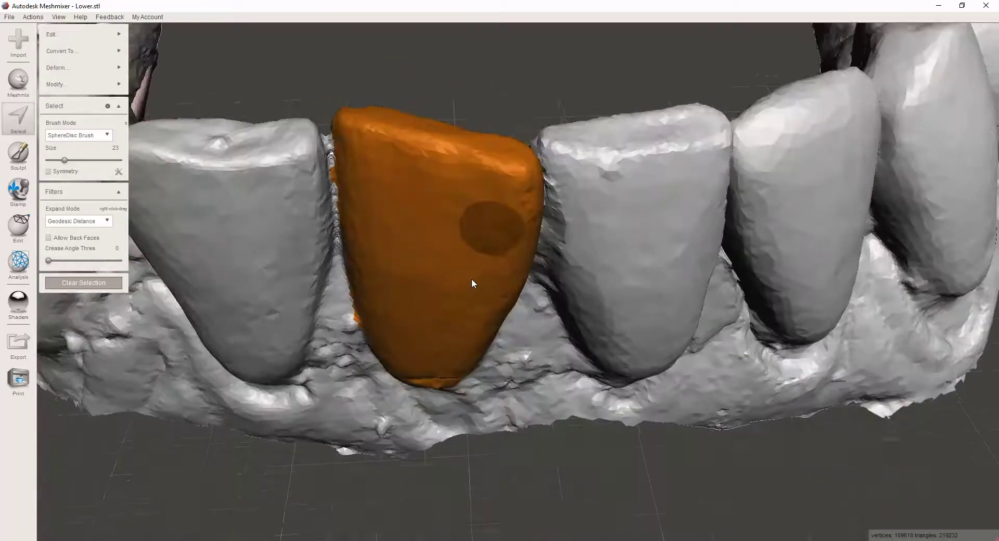
{"action": "right_click_drag", "start_coordinate": [472, 283], "coordinate": [252, 263]}
{"action": "left_click", "coordinate": [97, 68]}
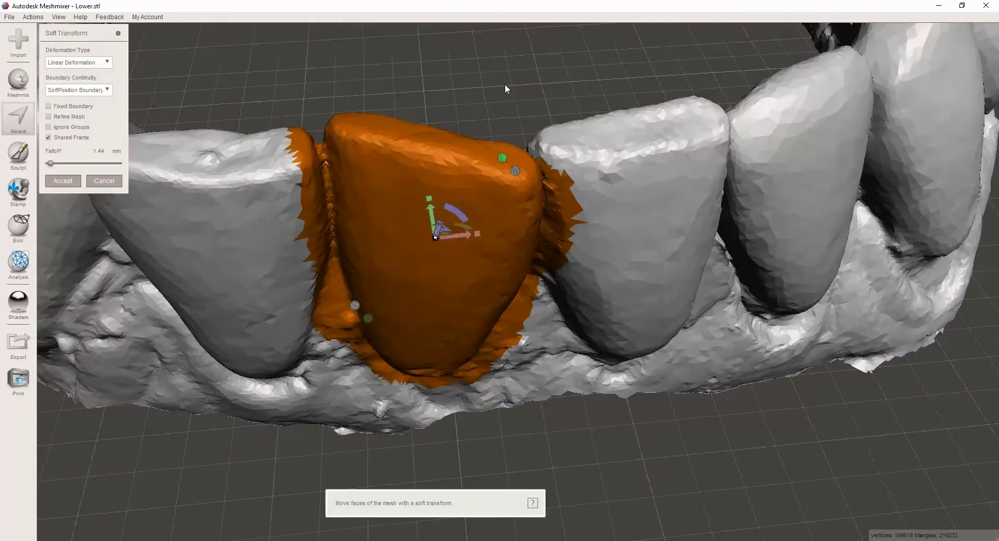
{"action": "right_click_drag", "start_coordinate": [505, 89], "coordinate": [435, 267]}
{"action": "left_click_drag", "start_coordinate": [454, 262], "coordinate": [437, 237]}
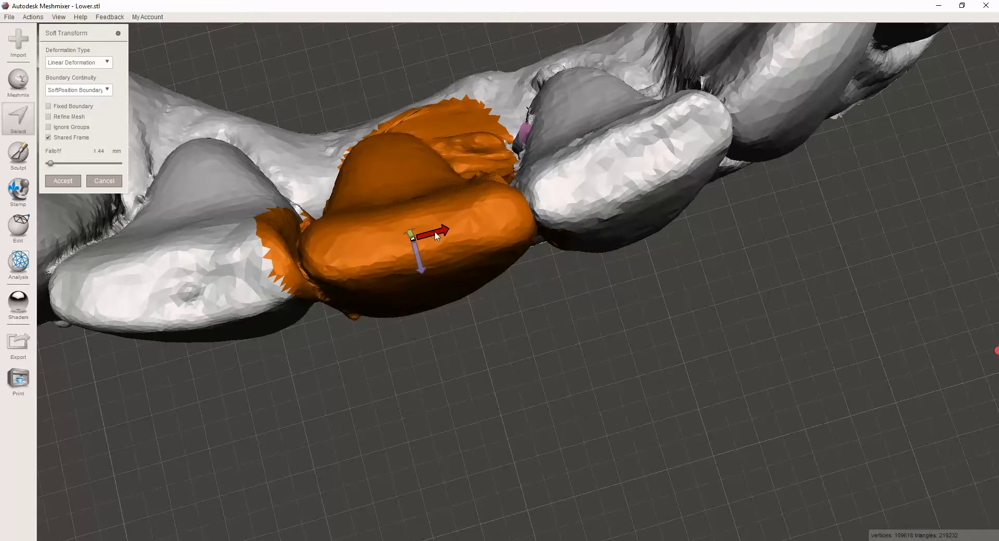
{"action": "right_click_drag", "start_coordinate": [502, 353], "coordinate": [501, 346]}
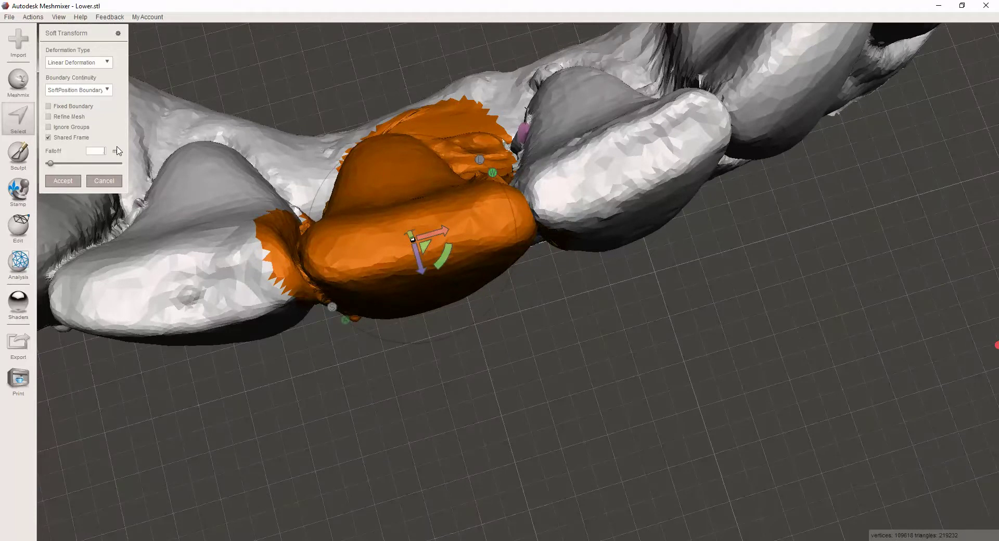
{"action": "key", "text": "Return"}
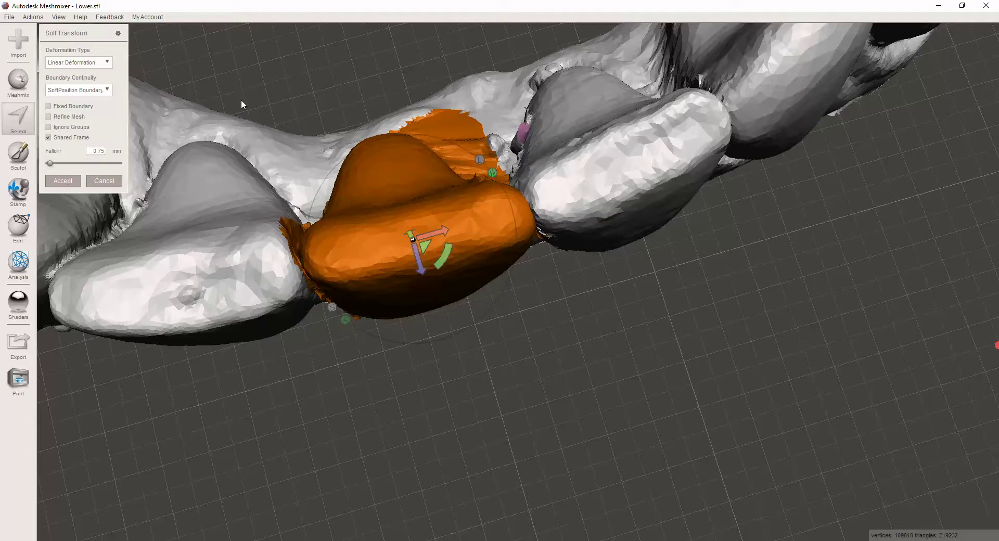
Rotate the central incisor in the frontal plane until its biting edge is level with the neighbouring teeth
{"action": "right_click_drag", "start_coordinate": [498, 361], "coordinate": [459, 358]}
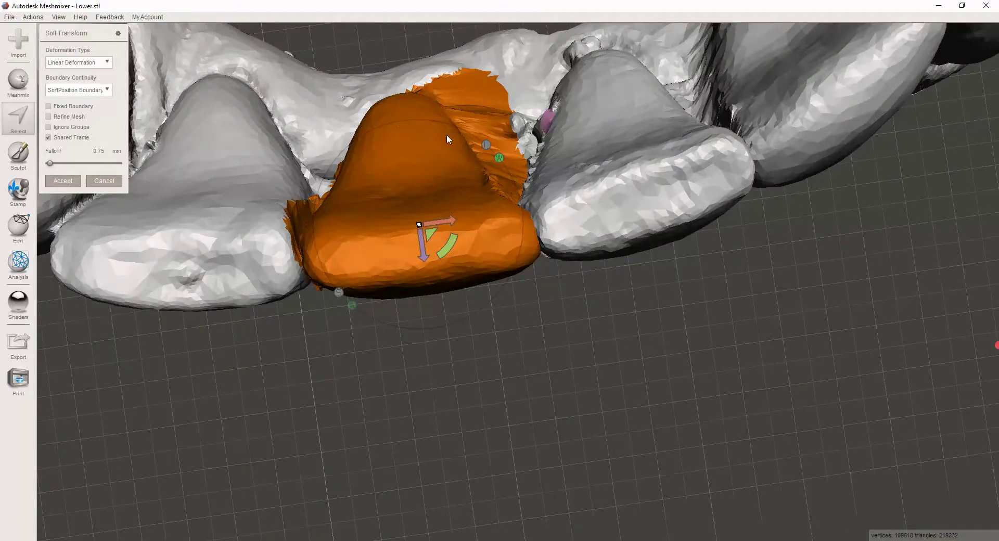
{"action": "right_click_drag", "start_coordinate": [521, 365], "coordinate": [439, 270]}
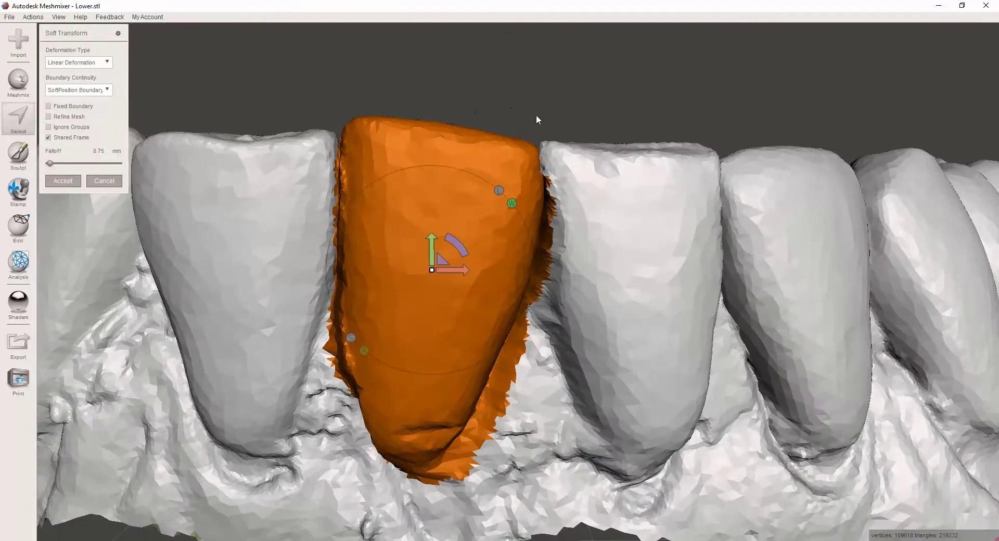
{"action": "right_click_drag", "start_coordinate": [553, 116], "coordinate": [551, 168]}
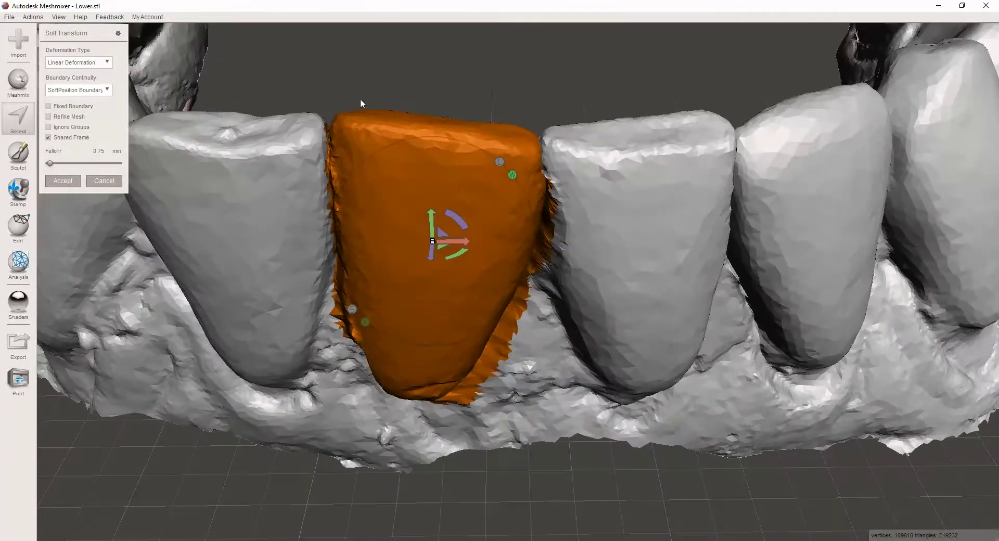
{"action": "right_click_drag", "start_coordinate": [552, 82], "coordinate": [550, 136]}
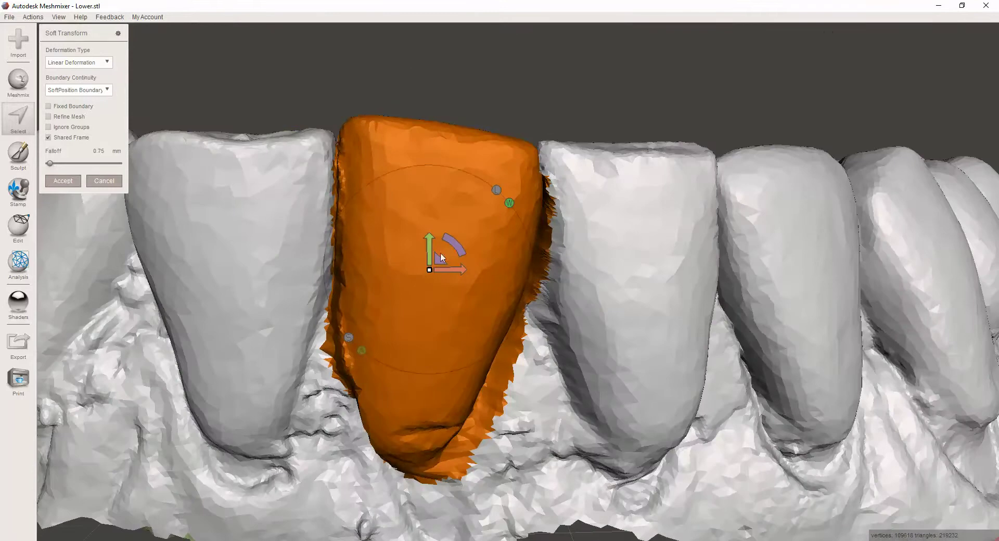
{"action": "left_click_drag", "start_coordinate": [457, 253], "coordinate": [459, 249]}
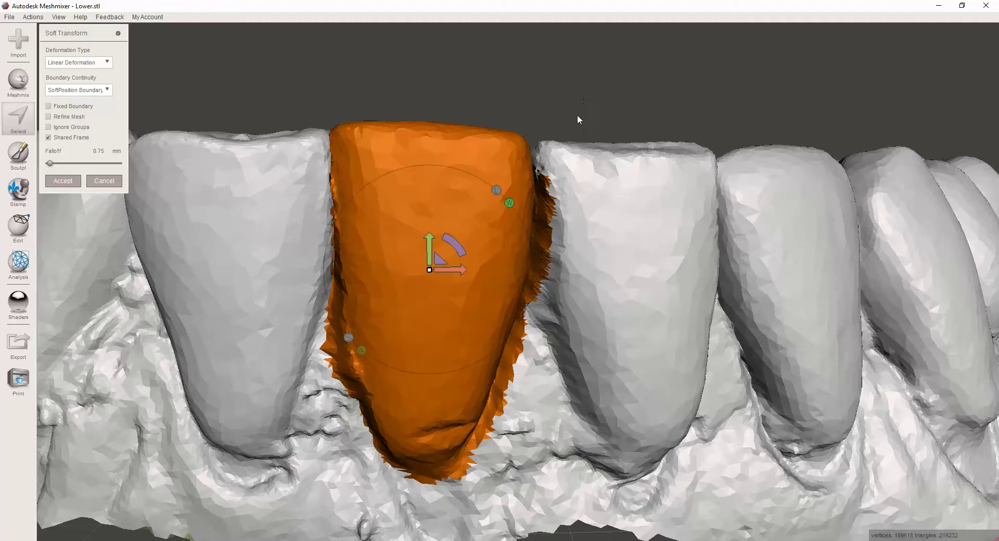
{"action": "right_click_drag", "start_coordinate": [577, 119], "coordinate": [616, 164]}
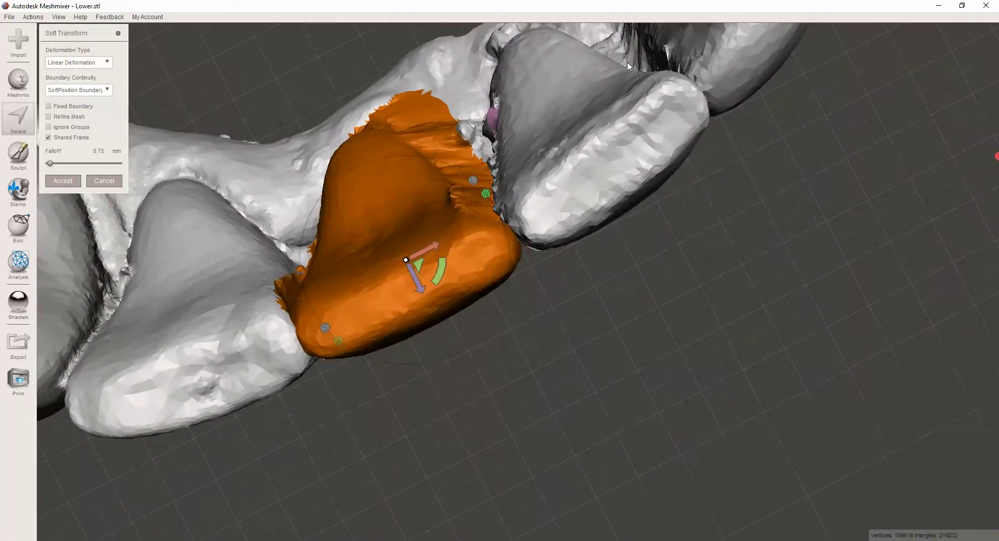
{"action": "right_click_drag", "start_coordinate": [627, 61], "coordinate": [524, 200]}
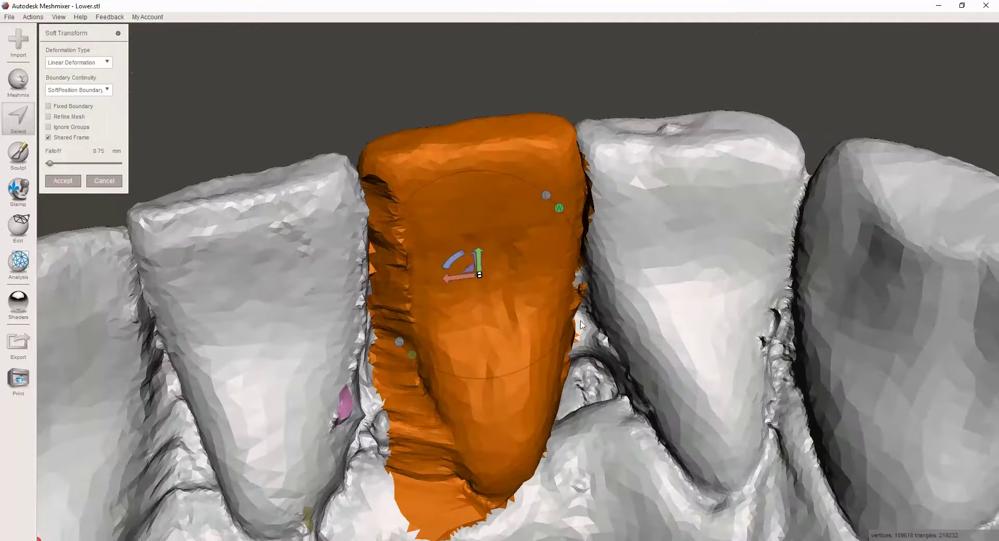
{"action": "right_click_drag", "start_coordinate": [582, 325], "coordinate": [590, 309]}
{"action": "left_click_drag", "start_coordinate": [457, 253], "coordinate": [466, 250]}
{"action": "right_click_drag", "start_coordinate": [461, 84], "coordinate": [571, 160]}
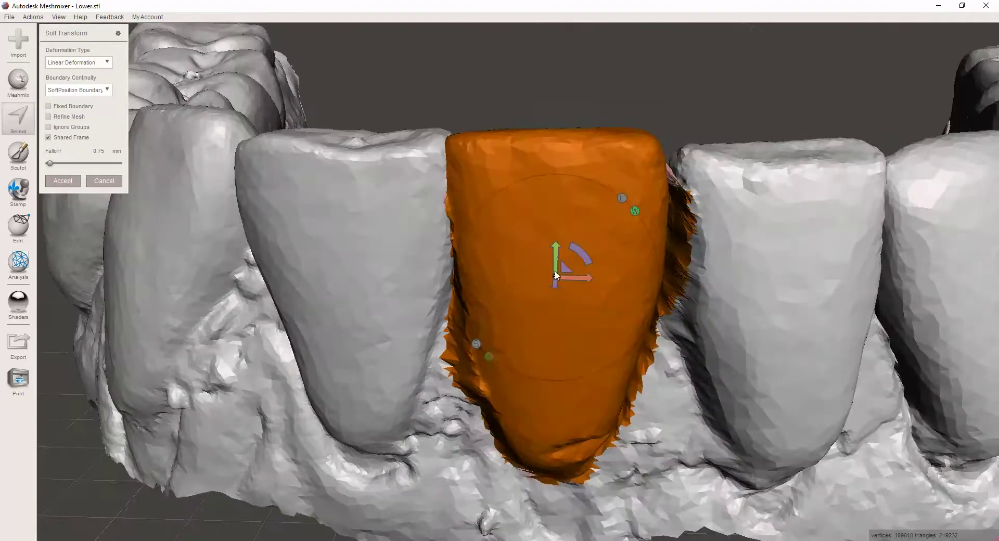
Slide the central incisor along the arch to close the gap to the already repositioned central incisor
{"action": "left_click_drag", "start_coordinate": [567, 279], "coordinate": [571, 280]}
{"action": "right_click_drag", "start_coordinate": [624, 127], "coordinate": [631, 290]}
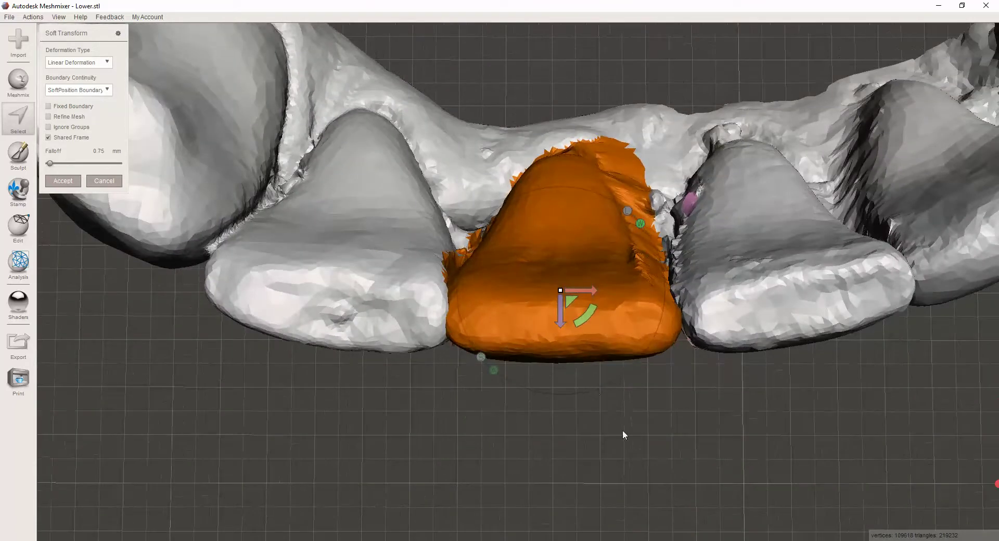
{"action": "right_click_drag", "start_coordinate": [624, 435], "coordinate": [624, 318]}
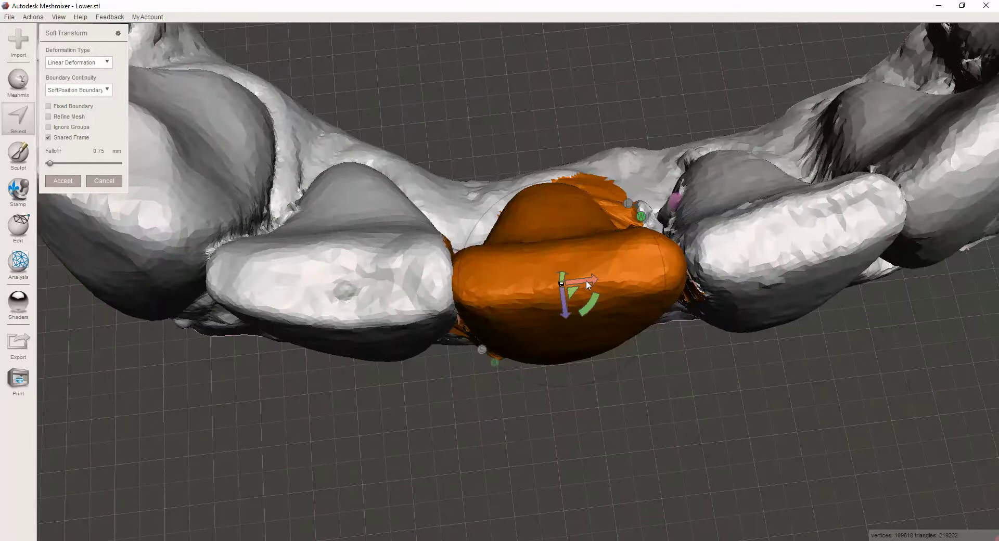
{"action": "left_click_drag", "start_coordinate": [587, 284], "coordinate": [598, 283]}
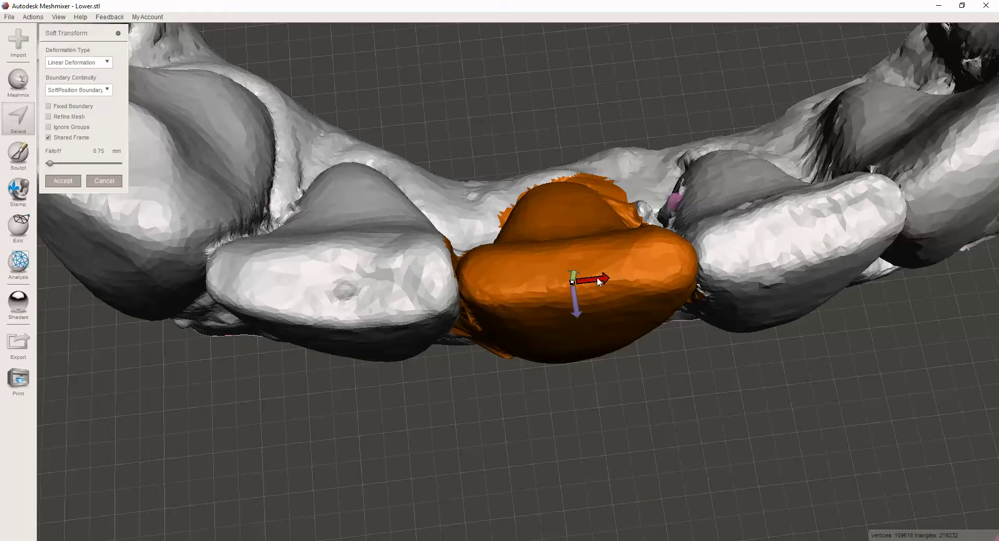
{"action": "right_click_drag", "start_coordinate": [624, 432], "coordinate": [585, 294]}
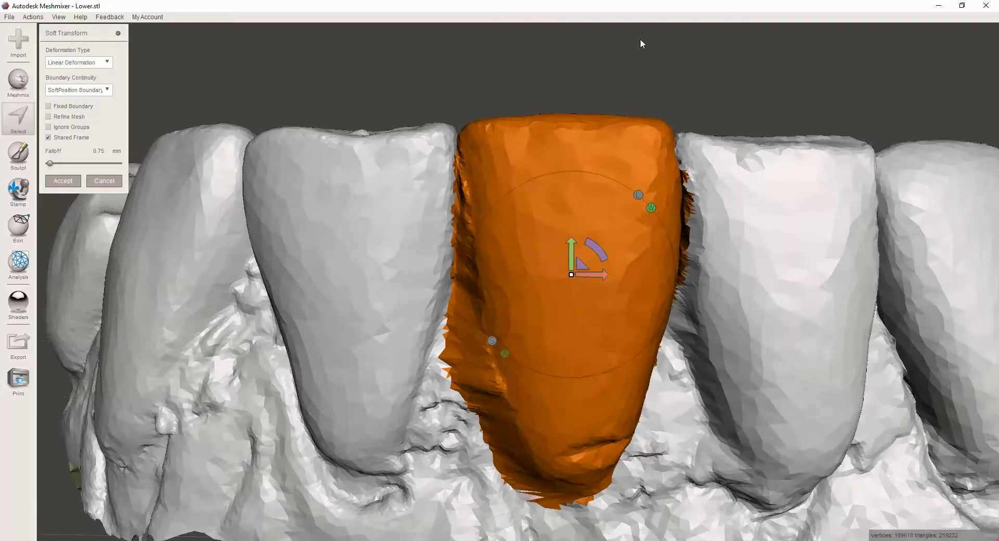
{"action": "right_click_drag", "start_coordinate": [640, 40], "coordinate": [941, 297]}
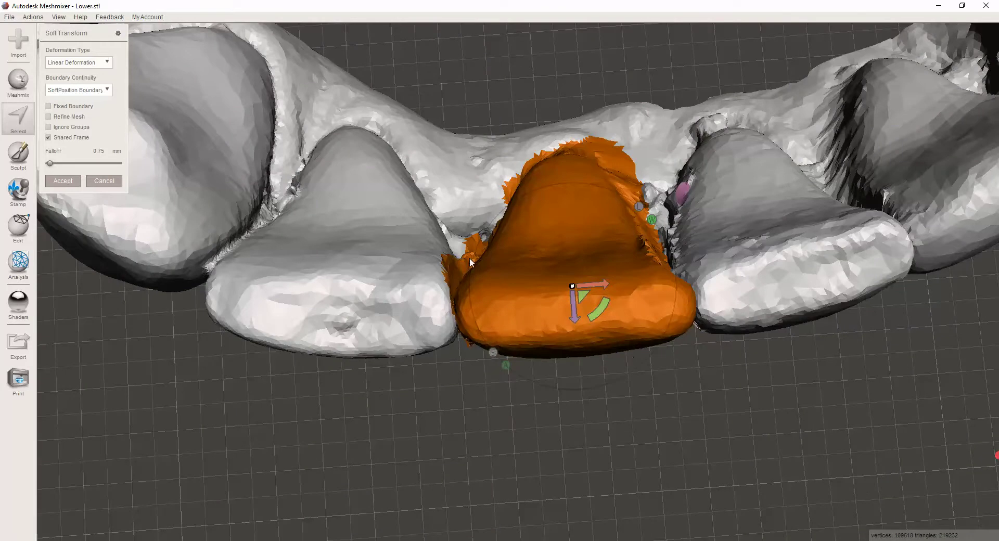
{"action": "right_click_drag", "start_coordinate": [615, 471], "coordinate": [608, 304]}
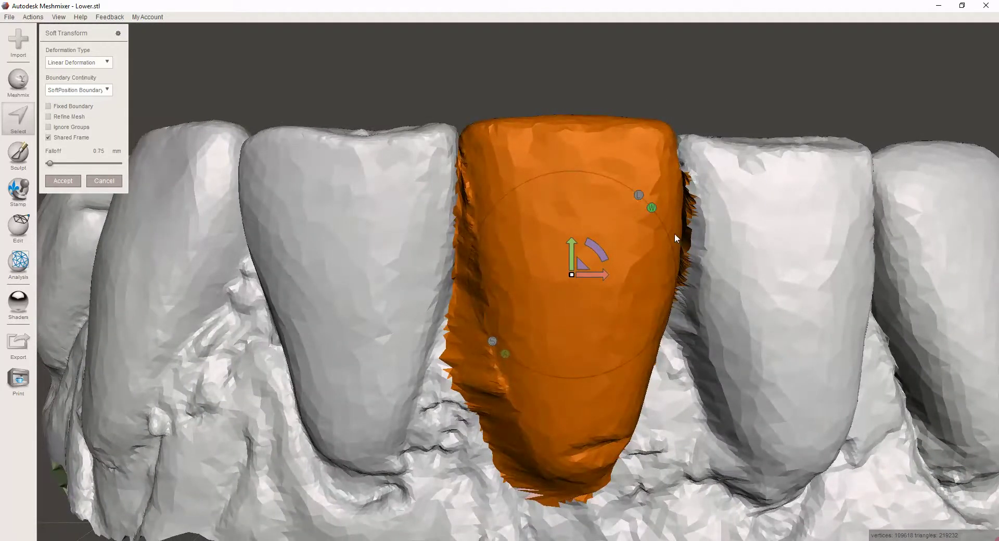
Adjust the central incisor's front-to-back tilt from the side, compare it with its neighbours and accept the Soft Transform
{"action": "right_click_drag", "start_coordinate": [704, 455], "coordinate": [582, 456]}
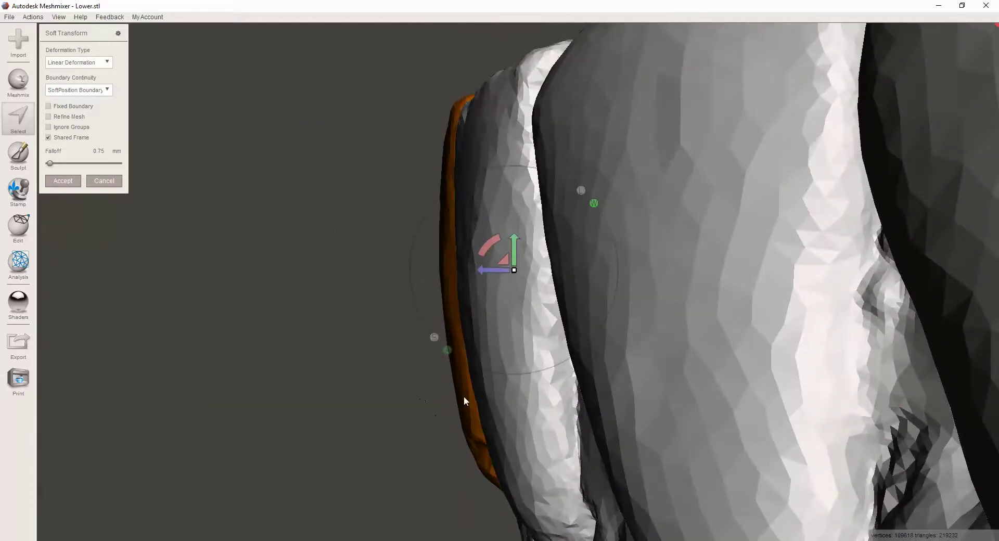
{"action": "left_click_drag", "start_coordinate": [483, 251], "coordinate": [483, 251]}
{"action": "right_click_drag", "start_coordinate": [352, 256], "coordinate": [466, 320]}
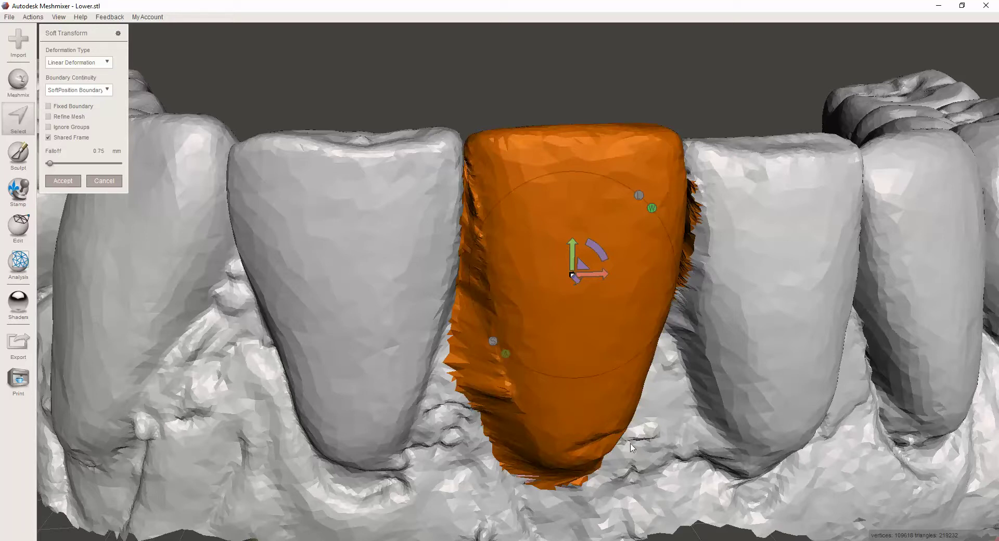
{"action": "right_click_drag", "start_coordinate": [356, 196], "coordinate": [375, 415]}
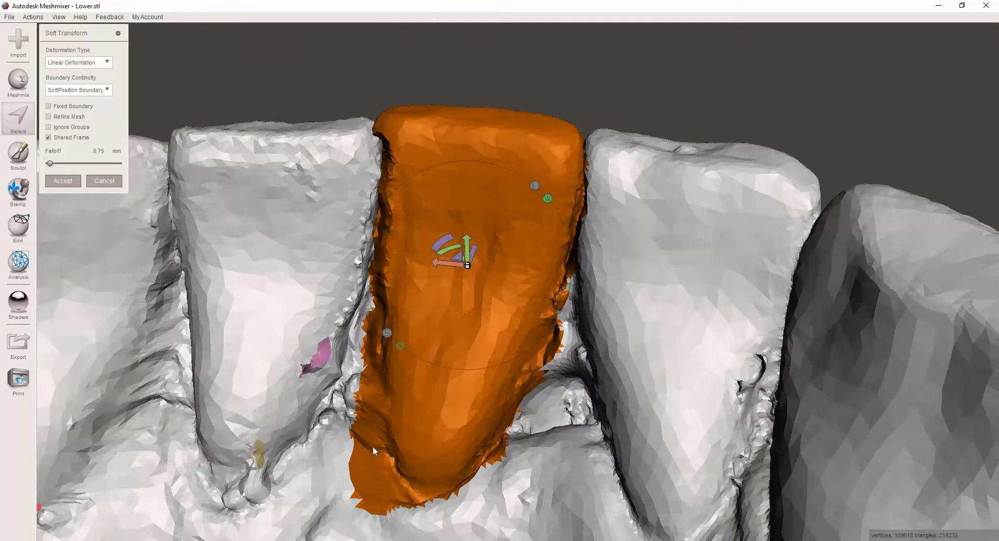
{"action": "right_click_drag", "start_coordinate": [476, 471], "coordinate": [424, 317]}
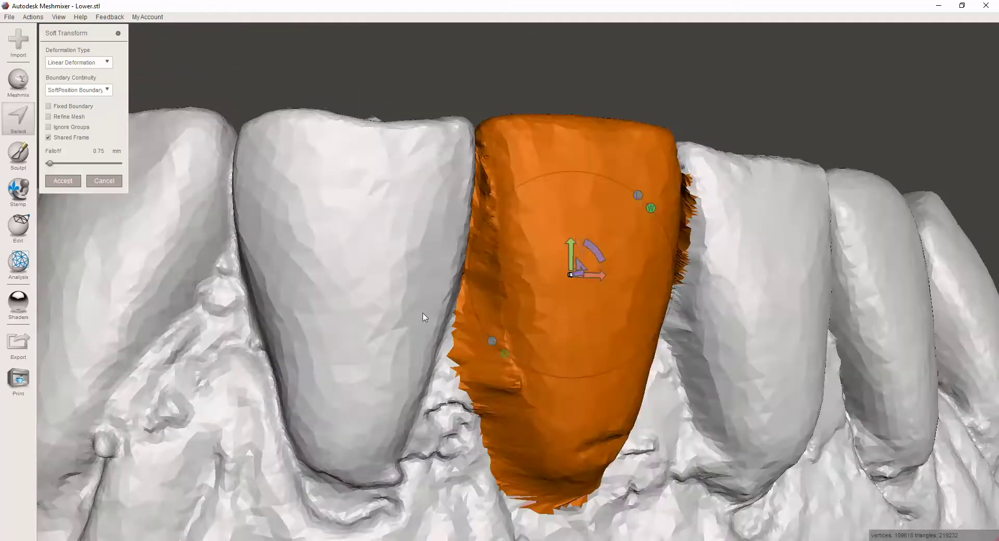
{"action": "right_click_drag", "start_coordinate": [717, 442], "coordinate": [691, 425]}
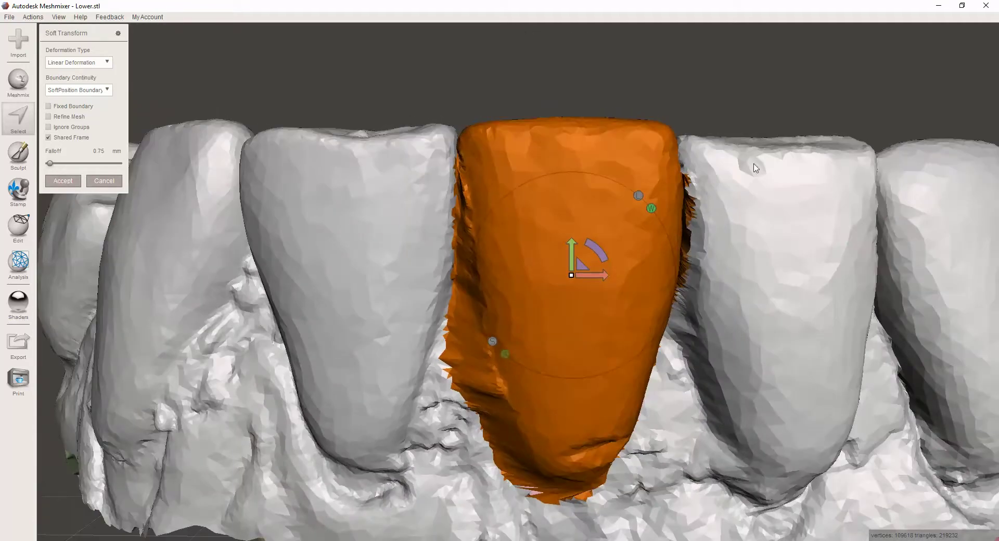
{"action": "mouse_move", "coordinate": [754, 172]}
{"action": "right_mouse_down"}
{"action": "mouse_move", "coordinate": [703, 332]}
{"action": "mouse_move", "coordinate": [639, 187]}
{"action": "mouse_move", "coordinate": [743, 188]}
{"action": "right_mouse_up"}
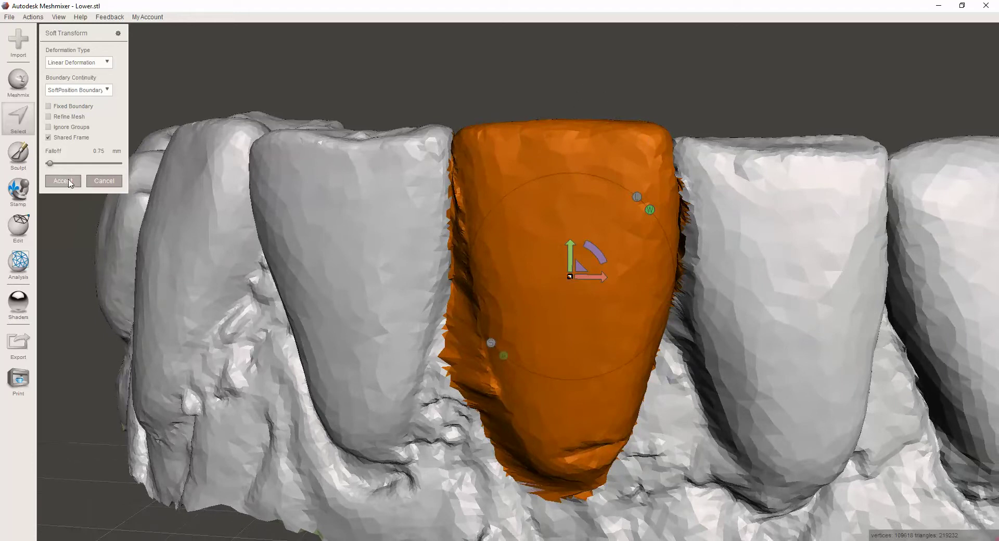
{"action": "right_click_drag", "start_coordinate": [556, 99], "coordinate": [581, 170]}
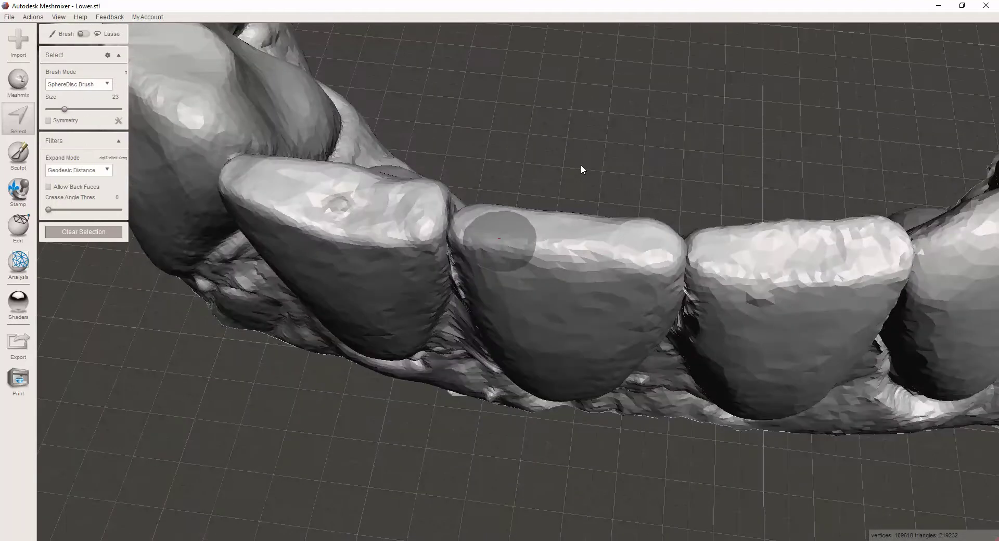
Overlay Lower-Original on Lower-Aligned to compare the moved front teeth from the front and above, and hide the original again
{"action": "key", "text": "ctrl+shift+o"}
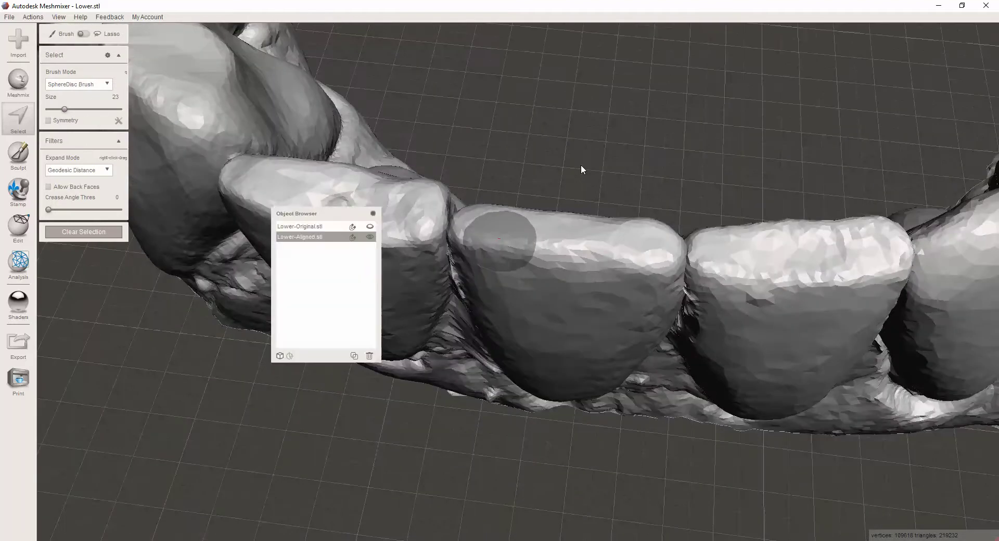
{"action": "left_click", "coordinate": [369, 227]}
{"action": "scroll", "coordinate": [633, 160], "scroll_direction": "up", "scroll_amount": 3}
{"action": "right_click_drag", "start_coordinate": [632, 161], "coordinate": [661, 76]}
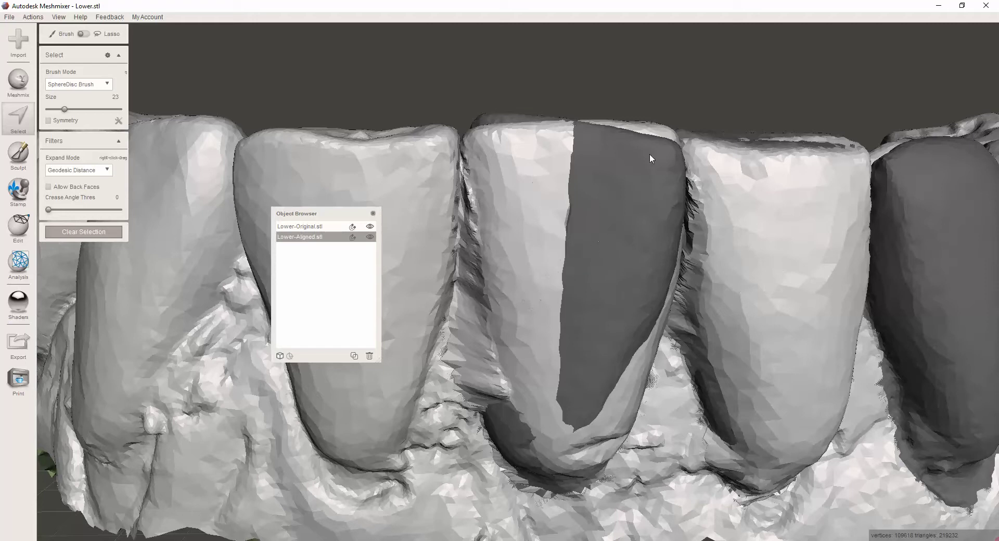
{"action": "right_click_drag", "start_coordinate": [664, 101], "coordinate": [666, 179]}
{"action": "scroll", "coordinate": [647, 285], "scroll_direction": "down", "scroll_amount": 8}
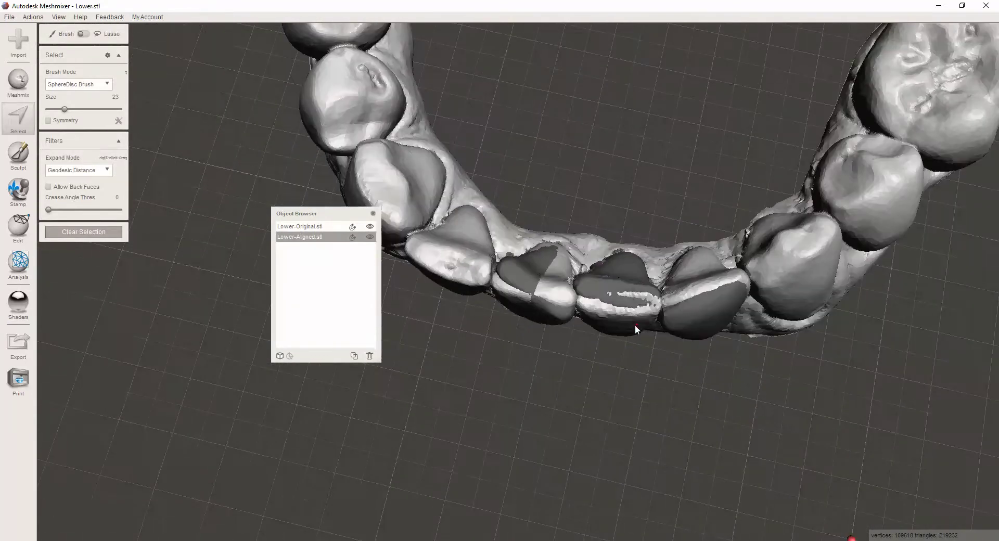
{"action": "right_click_drag", "start_coordinate": [635, 325], "coordinate": [629, 398]}
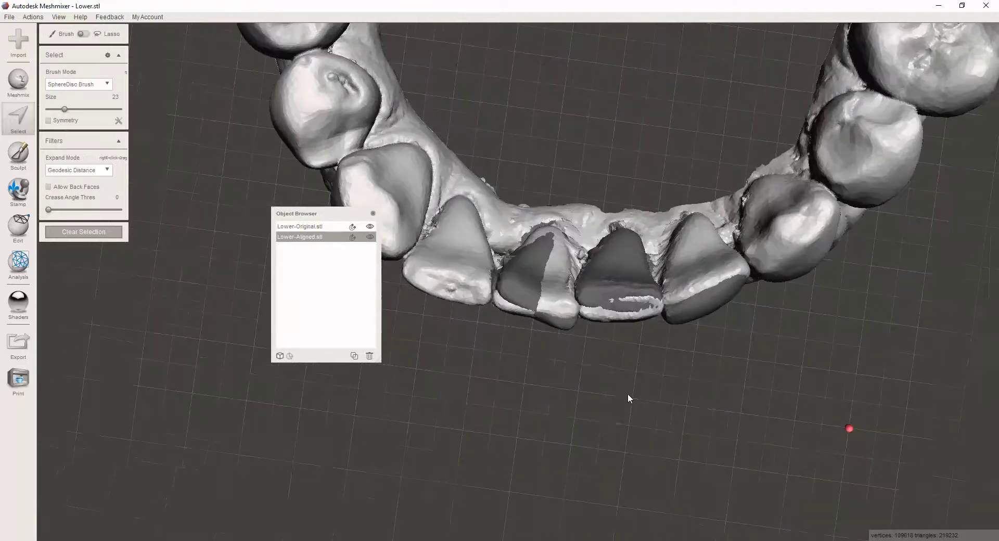
{"action": "left_click", "coordinate": [370, 227]}
{"action": "mouse_move", "coordinate": [625, 373]}
{"action": "right_mouse_down"}
{"action": "mouse_move", "coordinate": [619, 224]}
{"action": "mouse_move", "coordinate": [647, 205]}
{"action": "mouse_move", "coordinate": [652, 319]}
{"action": "mouse_move", "coordinate": [633, 316]}
{"action": "mouse_move", "coordinate": [618, 238]}
{"action": "mouse_move", "coordinate": [633, 201]}
{"action": "mouse_move", "coordinate": [647, 405]}
{"action": "mouse_move", "coordinate": [573, 164]}
{"action": "mouse_move", "coordinate": [614, 209]}
{"action": "mouse_move", "coordinate": [597, 190]}
{"action": "mouse_move", "coordinate": [586, 78]}
{"action": "mouse_move", "coordinate": [596, 53]}
{"action": "right_mouse_up"}
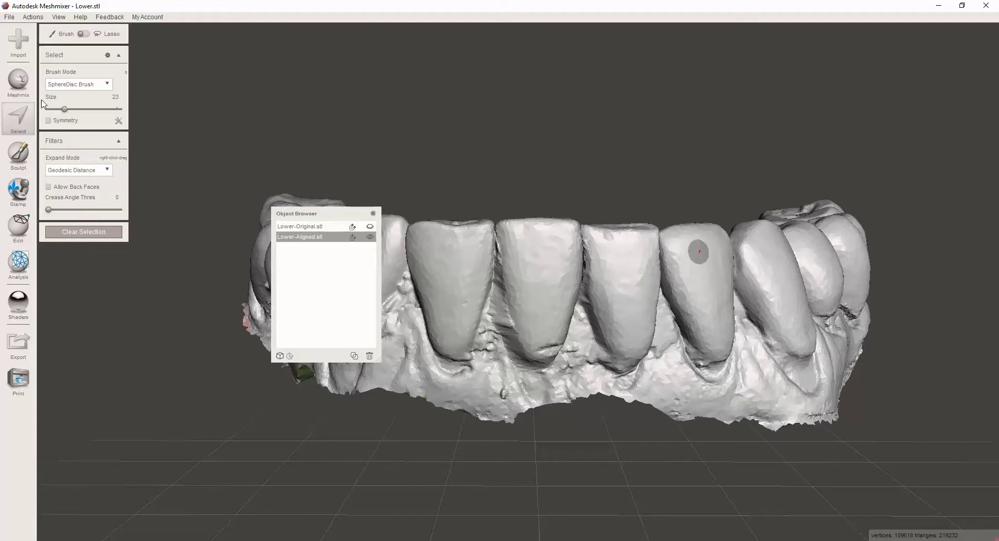
Try a 2.45 mm cylinder on the front face of the lateral incisor, check it from several sides and discard it
{"action": "left_click", "coordinate": [18, 80]}
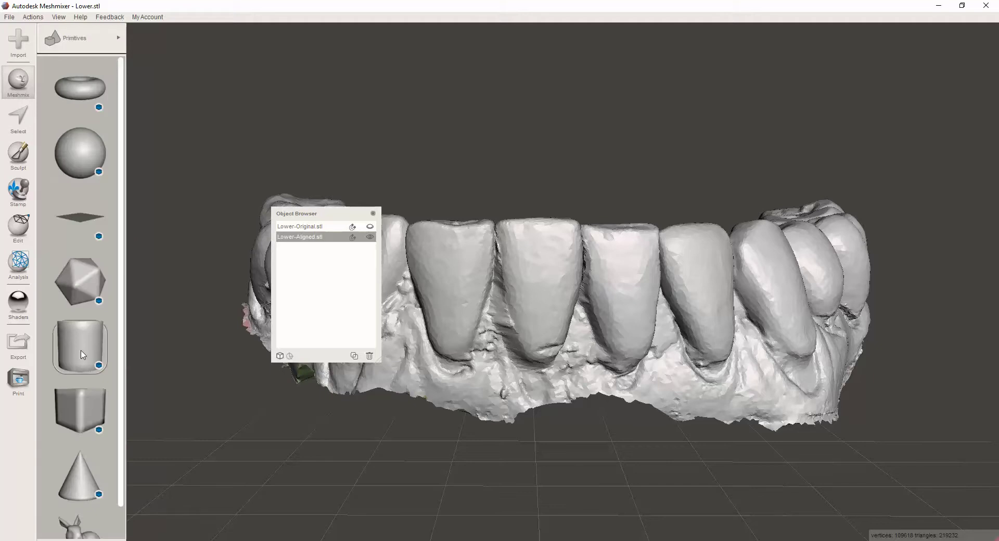
{"action": "left_click_drag", "start_coordinate": [81, 355], "coordinate": [711, 274]}
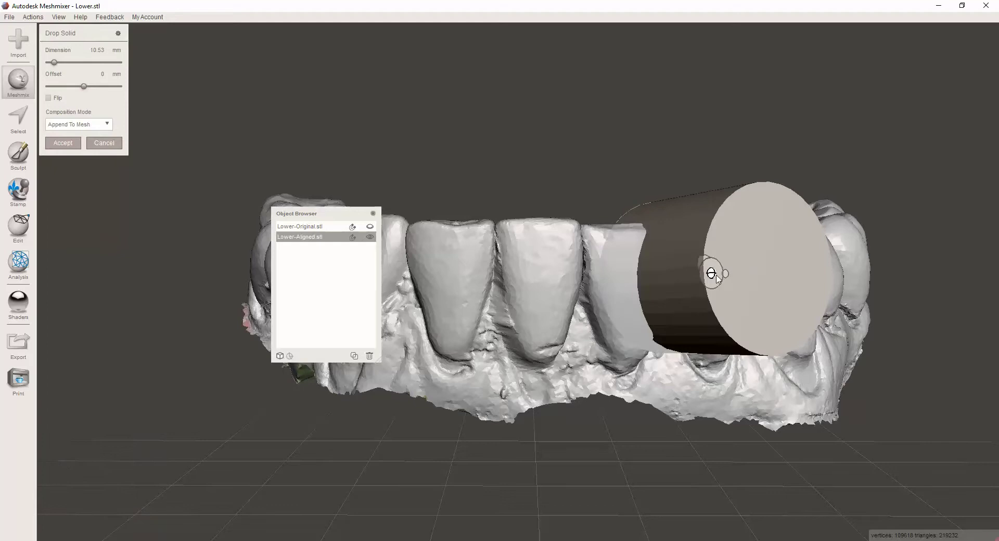
{"action": "left_click_drag", "start_coordinate": [704, 257], "coordinate": [756, 344]}
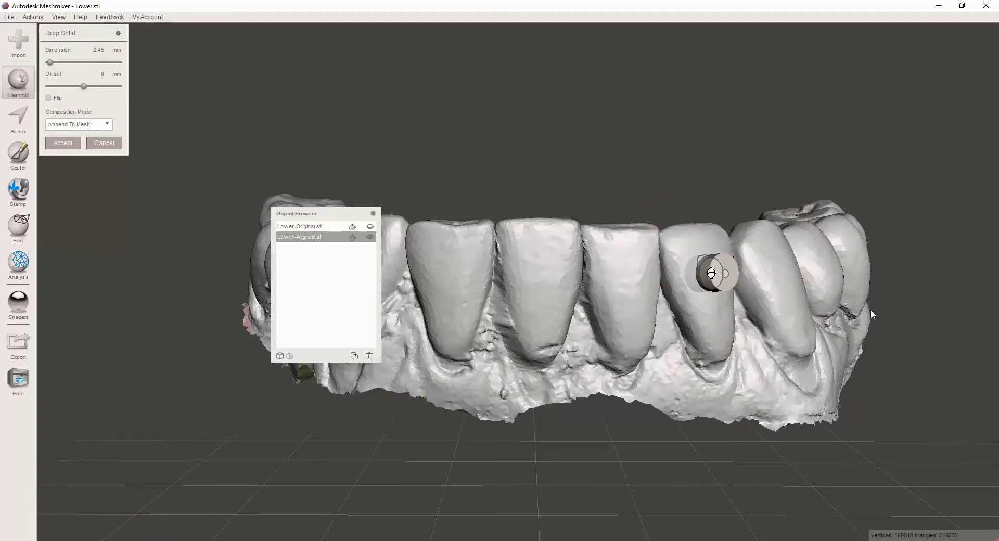
{"action": "right_click_drag", "start_coordinate": [870, 309], "coordinate": [823, 311]}
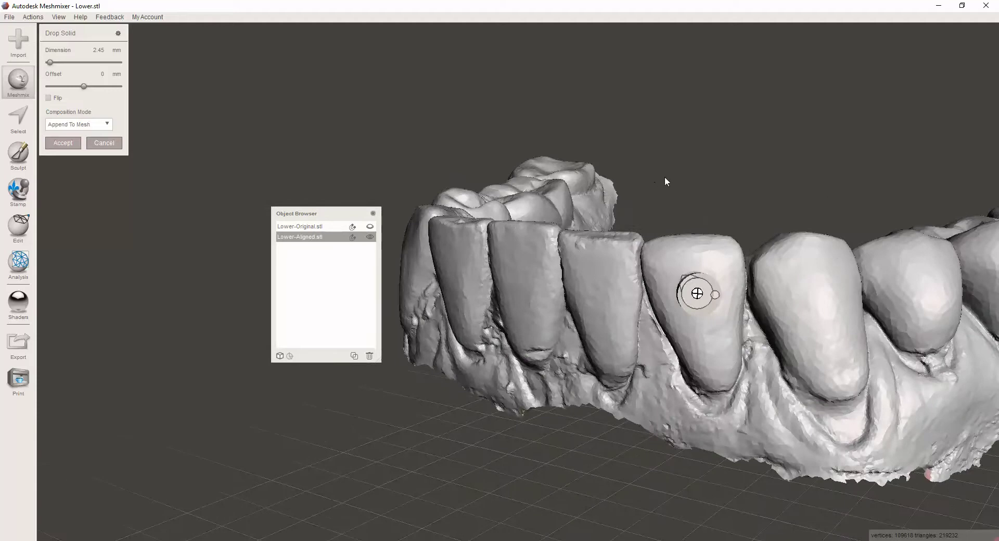
{"action": "right_click_drag", "start_coordinate": [682, 183], "coordinate": [779, 202]}
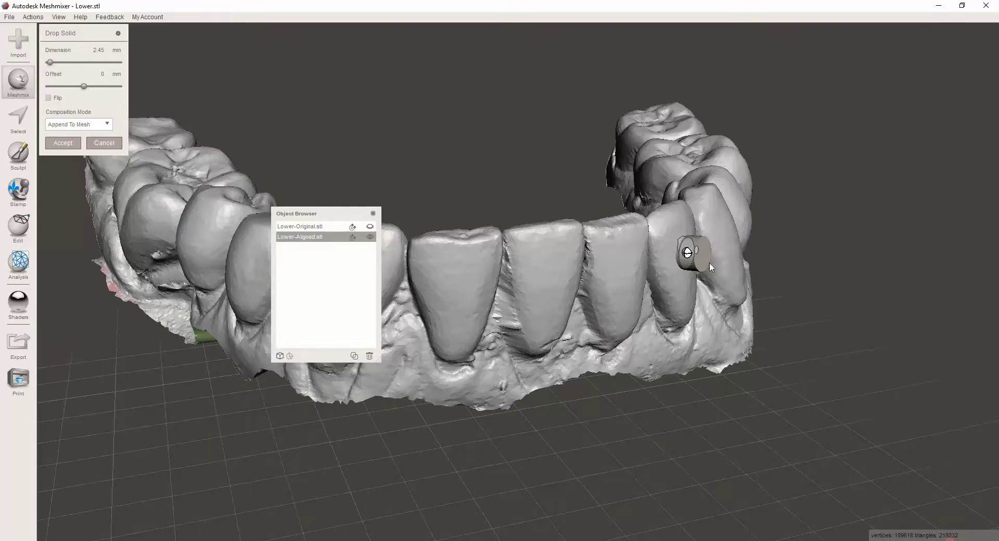
{"action": "right_click_drag", "start_coordinate": [798, 271], "coordinate": [704, 260]}
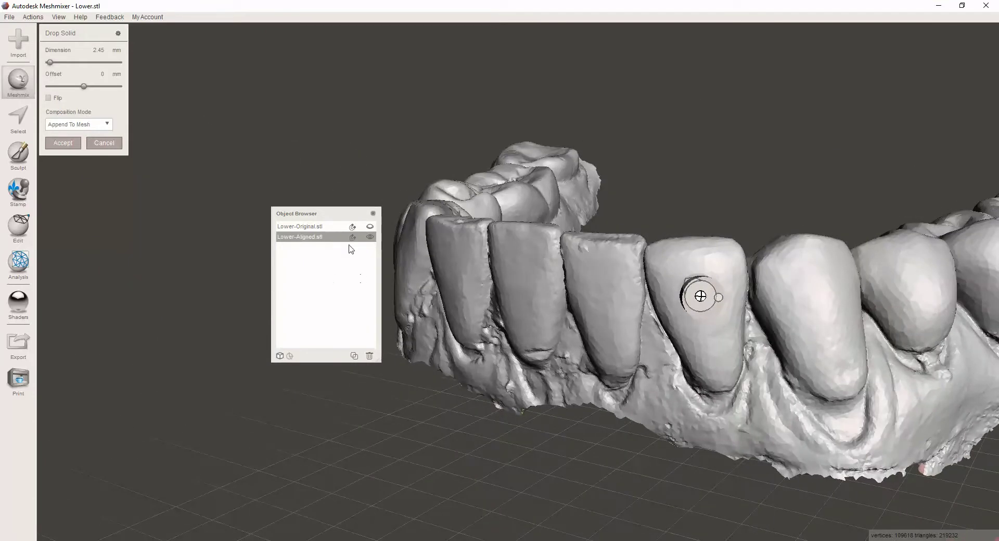
{"action": "left_click", "coordinate": [104, 143]}
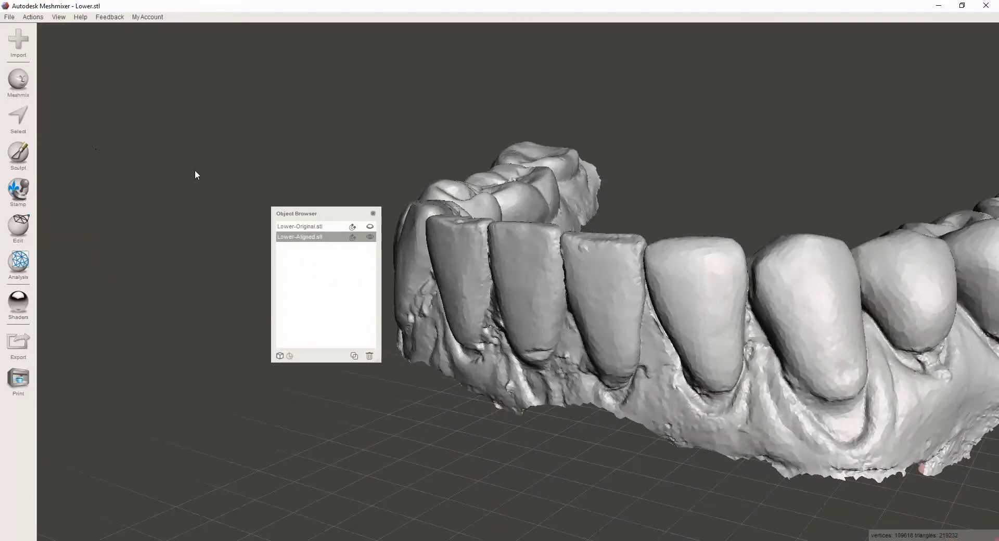
Try to duplicate Lower-Original and Lower-Aligned together, and delete the resulting copy
{"action": "right_click_drag", "start_coordinate": [443, 206], "coordinate": [520, 260]}
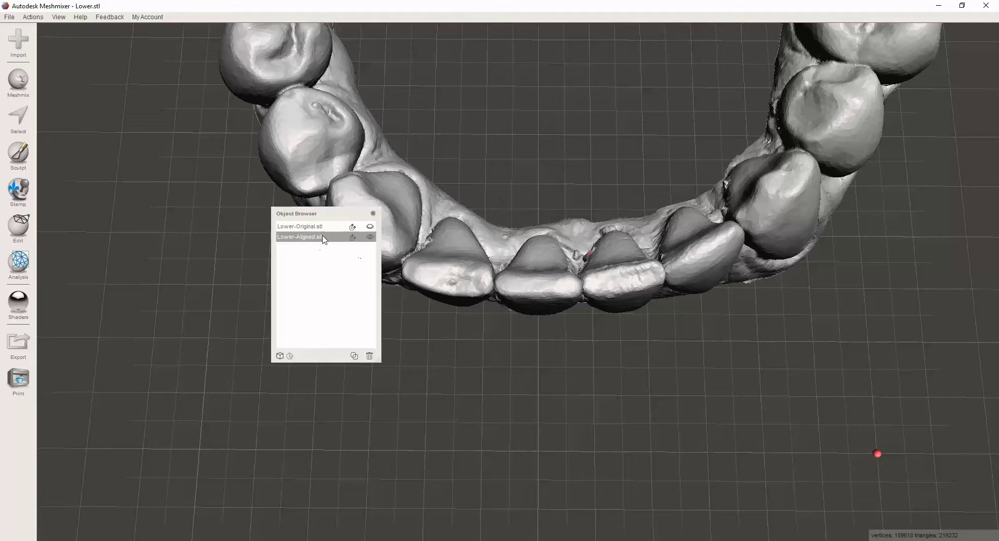
{"action": "scroll", "coordinate": [367, 250], "scroll_direction": "down", "scroll_amount": 4}
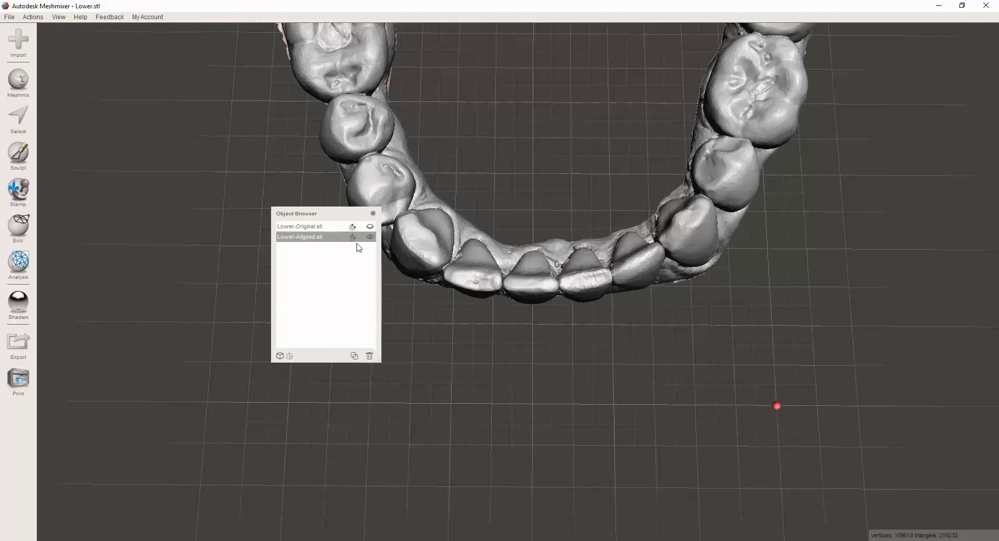
{"action": "left_click", "coordinate": [321, 228], "text": "shift"}
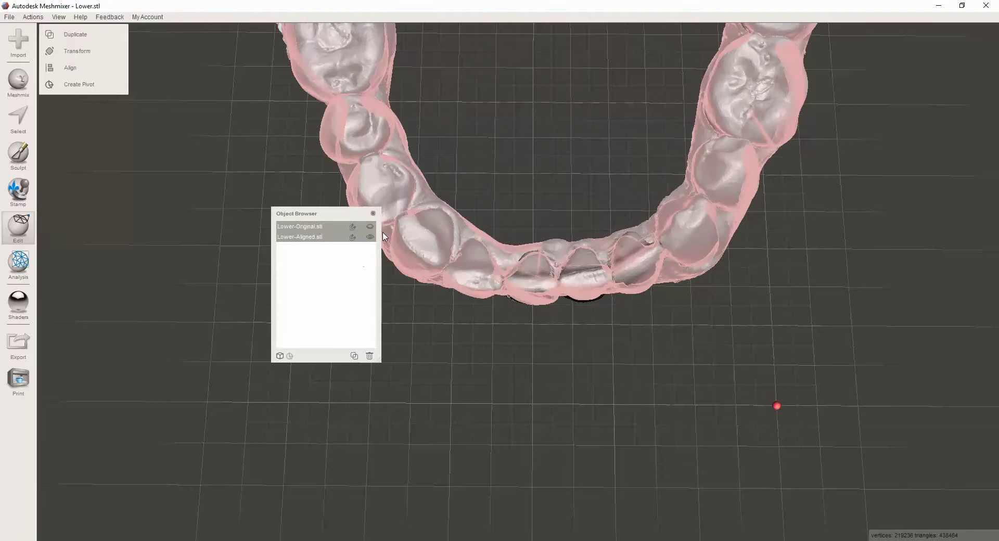
{"action": "left_click", "coordinate": [103, 36]}
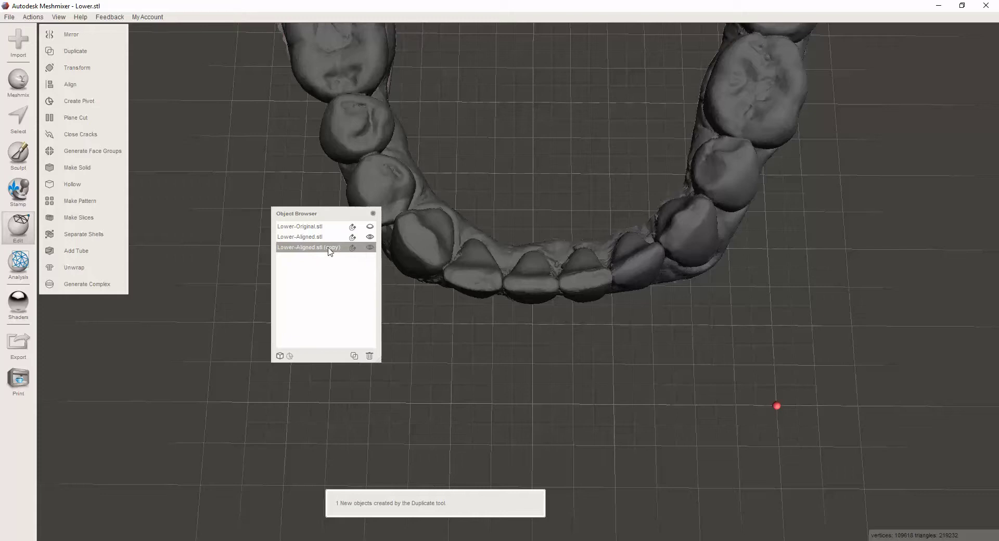
{"action": "left_click", "coordinate": [369, 356]}
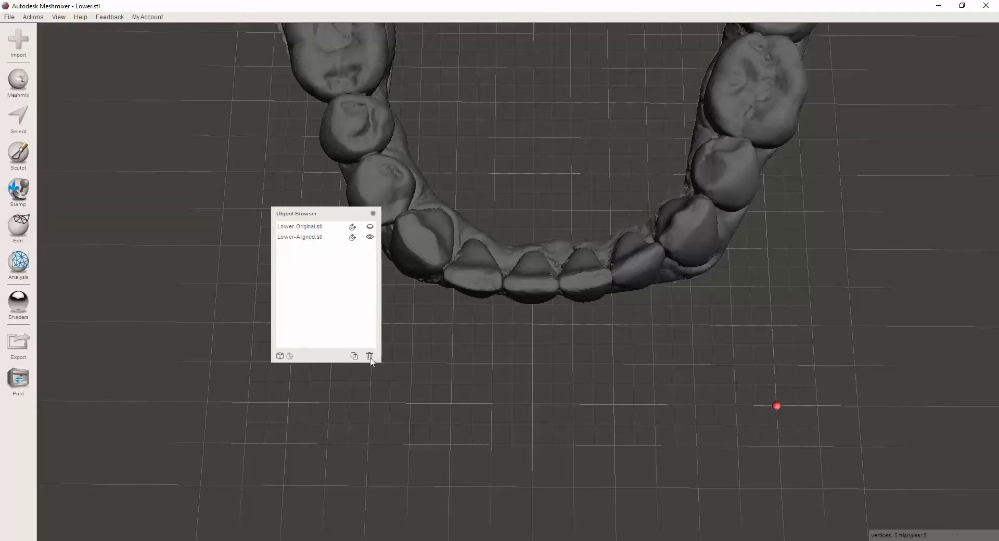
Make Lower-Original visible, duplicate it together with Lower-Aligned, and combine the two copies into one object
{"action": "left_click", "coordinate": [308, 227]}
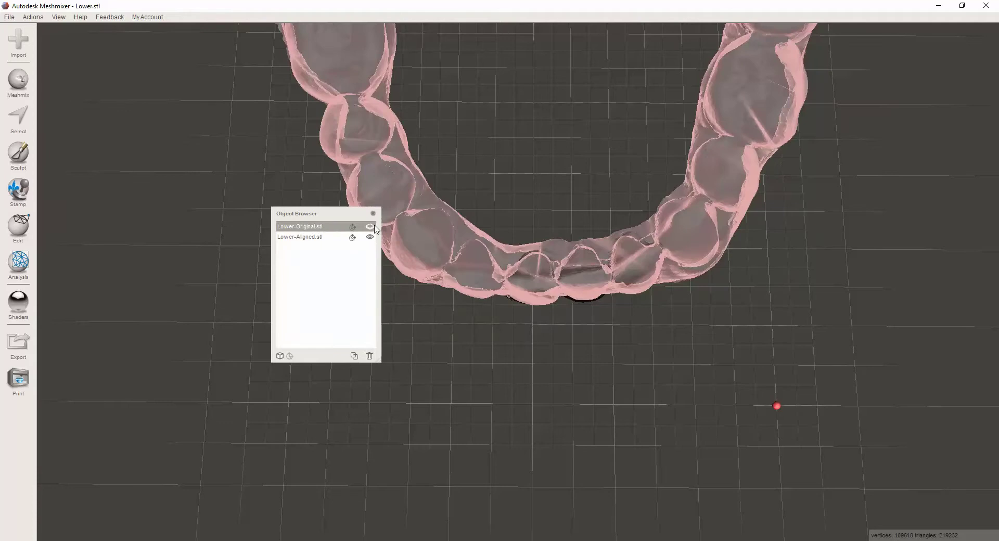
{"action": "left_click", "coordinate": [369, 227]}
{"action": "left_click", "coordinate": [370, 228]}
{"action": "left_click", "coordinate": [370, 228]}
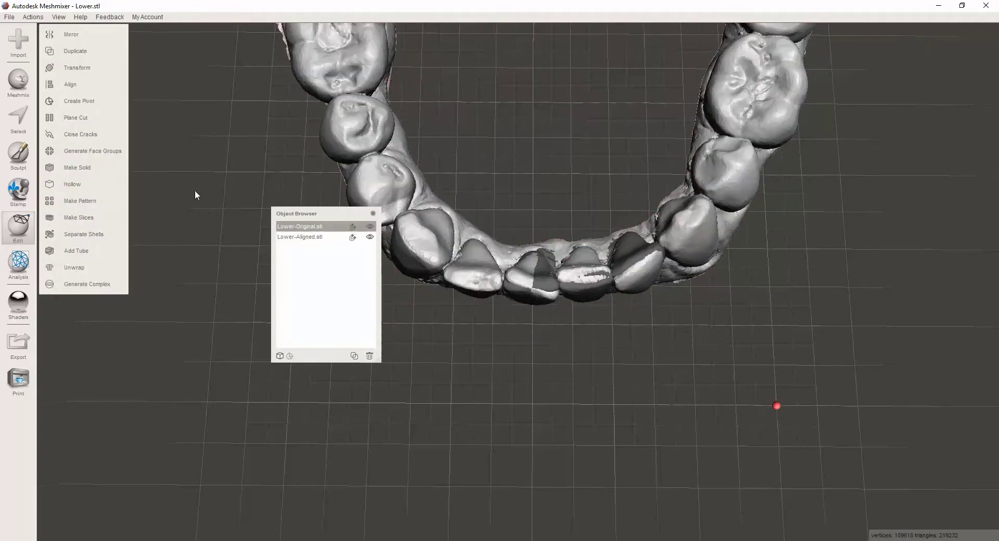
{"action": "left_click", "coordinate": [313, 238], "text": "shift"}
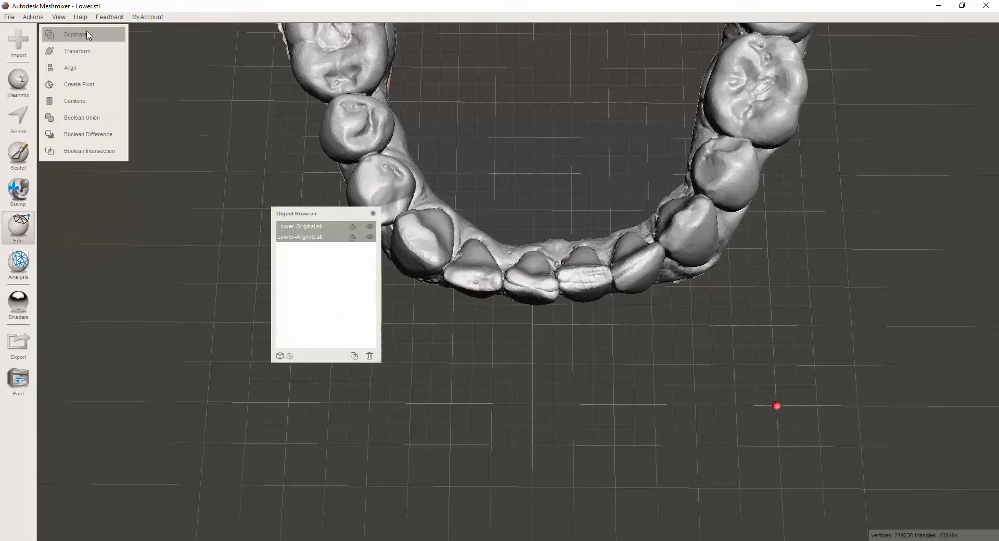
{"action": "left_click", "coordinate": [86, 33]}
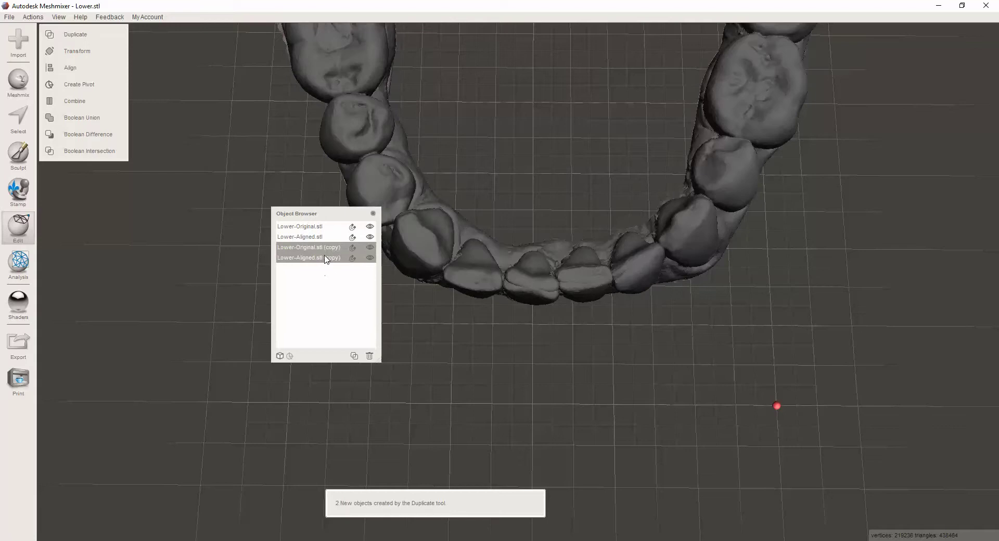
{"action": "left_click", "coordinate": [92, 123]}
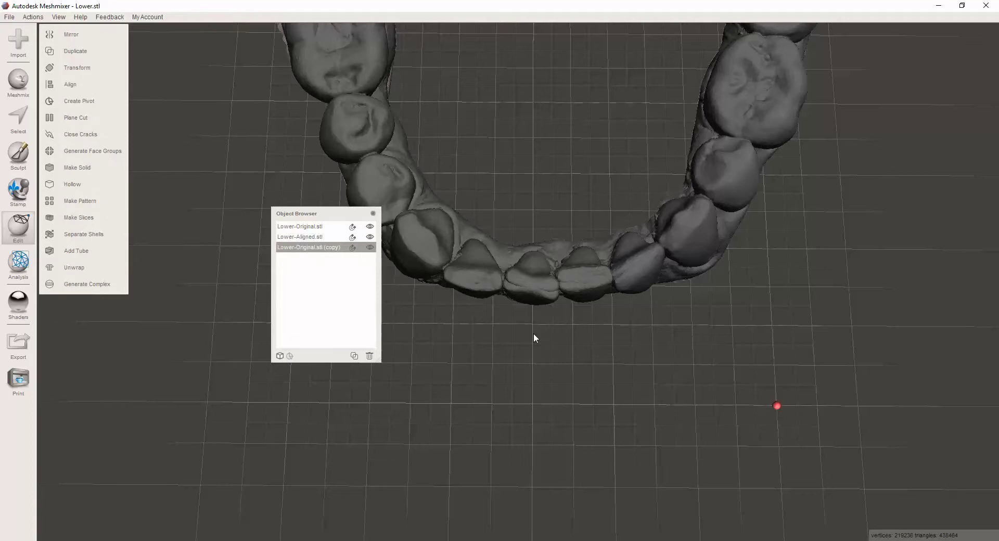
Hide Lower-Aligned and Lower-Original, and make the combined copy the active object
{"action": "scroll", "coordinate": [544, 253], "scroll_direction": "down", "scroll_amount": 1}
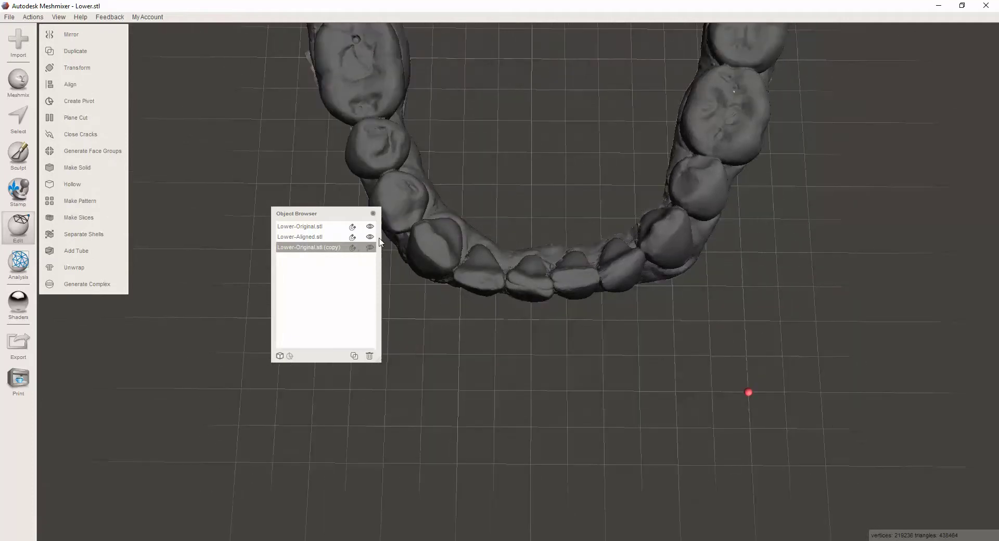
{"action": "left_click", "coordinate": [370, 237]}
{"action": "left_click", "coordinate": [370, 227]}
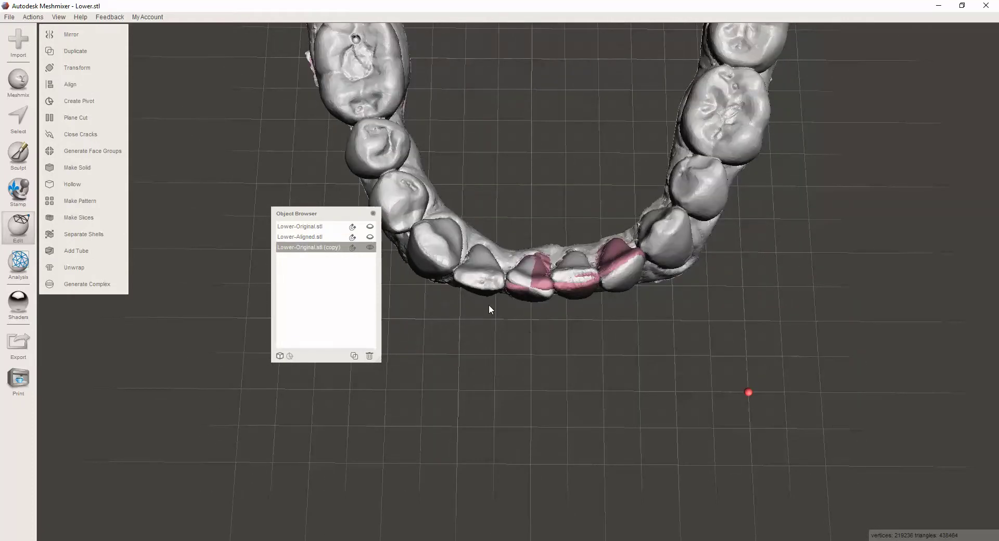
{"action": "left_click", "coordinate": [328, 239]}
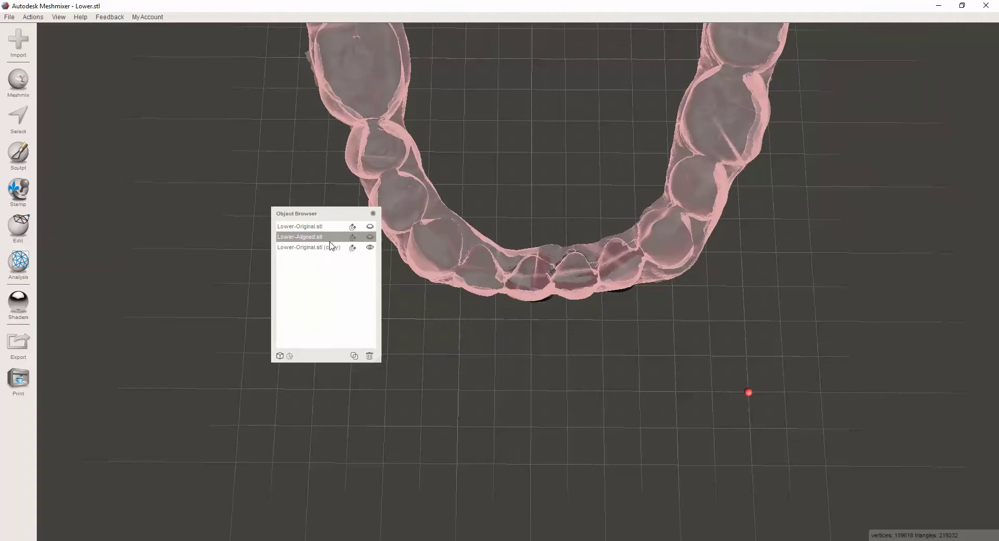
{"action": "left_click", "coordinate": [331, 247]}
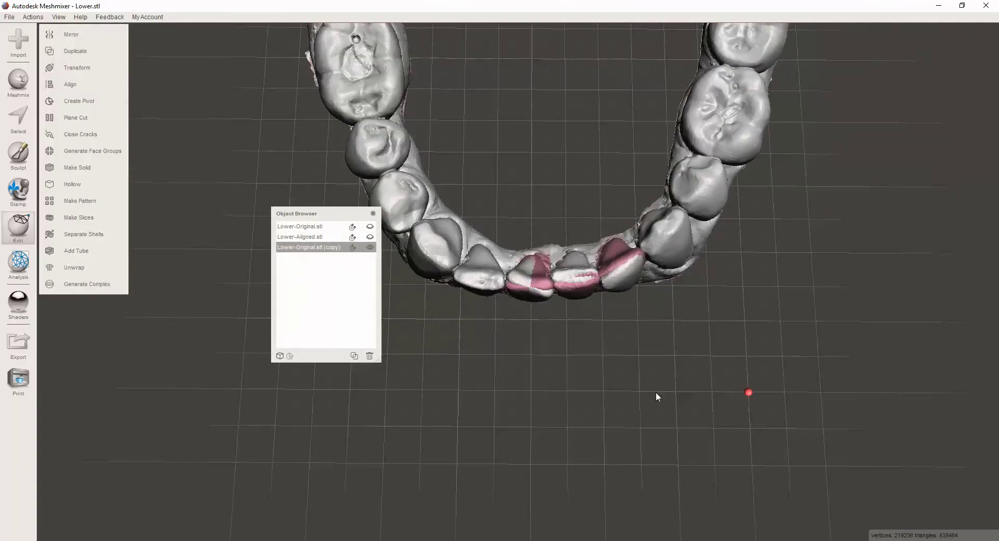
Examine the front teeth of the combined copy from above and in front for differences between the original and moved positions
{"action": "right_click_drag", "start_coordinate": [657, 395], "coordinate": [580, 335]}
{"action": "right_click_drag", "start_coordinate": [574, 270], "coordinate": [670, 250]}
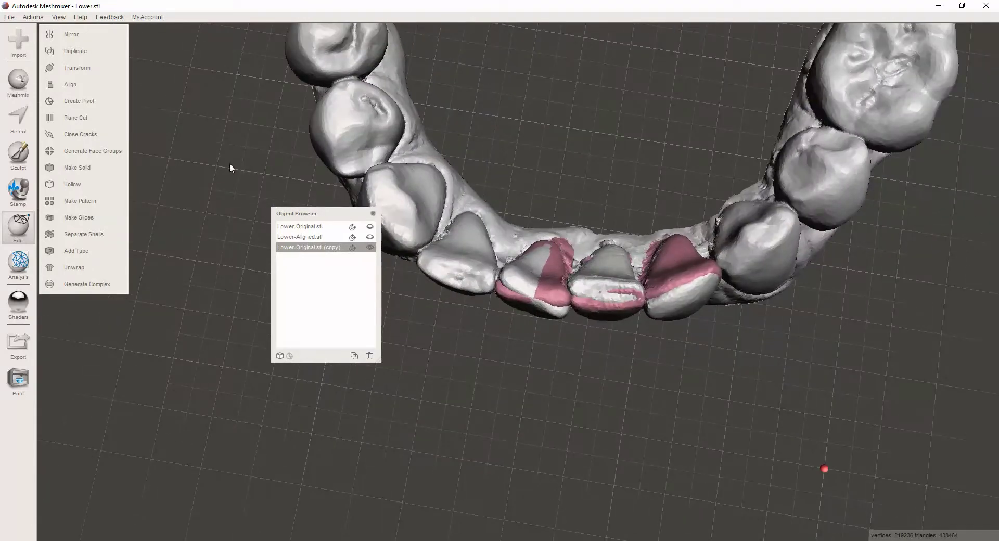
{"action": "right_click_drag", "start_coordinate": [683, 307], "coordinate": [665, 313]}
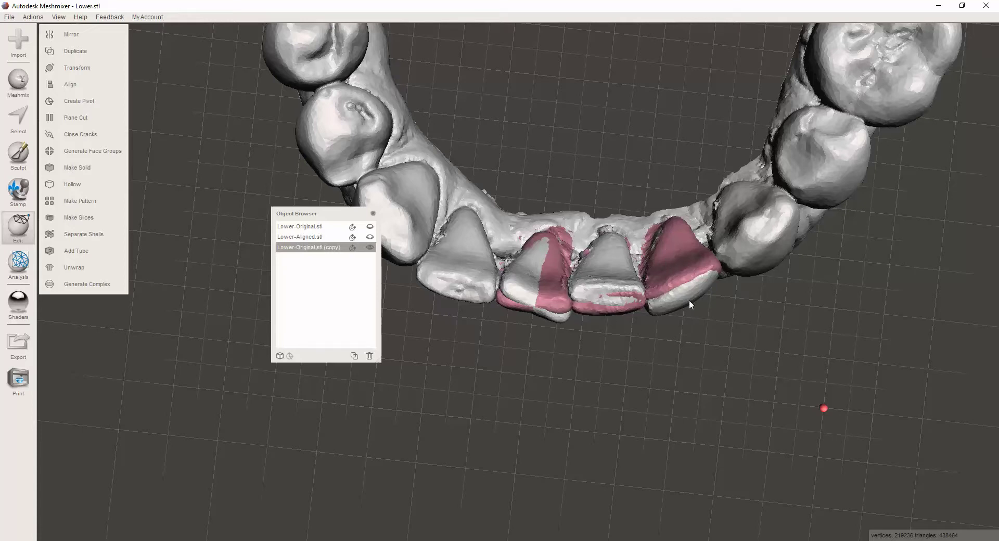
{"action": "right_click_drag", "start_coordinate": [626, 330], "coordinate": [602, 359]}
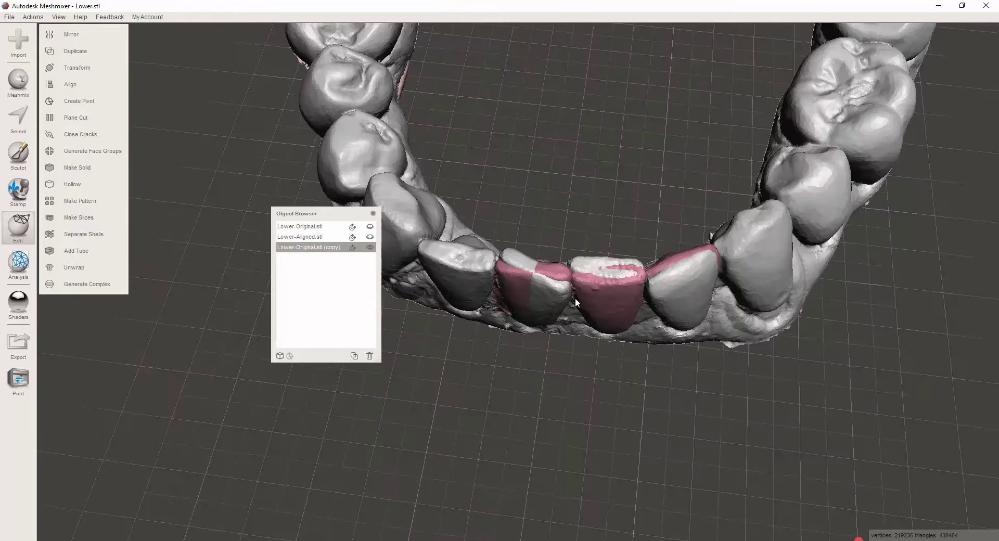
{"action": "right_click_drag", "start_coordinate": [575, 298], "coordinate": [554, 274]}
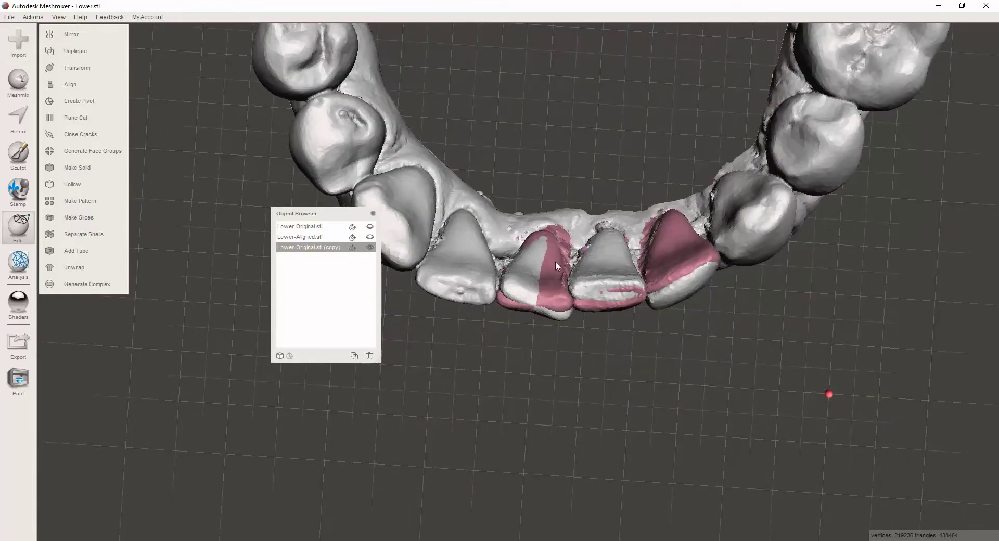
{"action": "right_click_drag", "start_coordinate": [600, 331], "coordinate": [565, 299]}
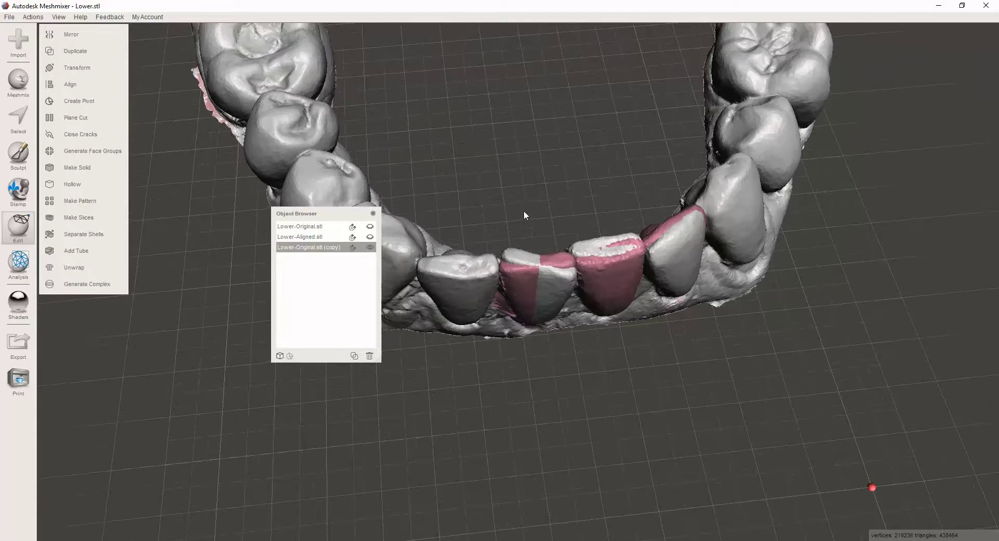
{"action": "right_click_drag", "start_coordinate": [524, 214], "coordinate": [517, 258]}
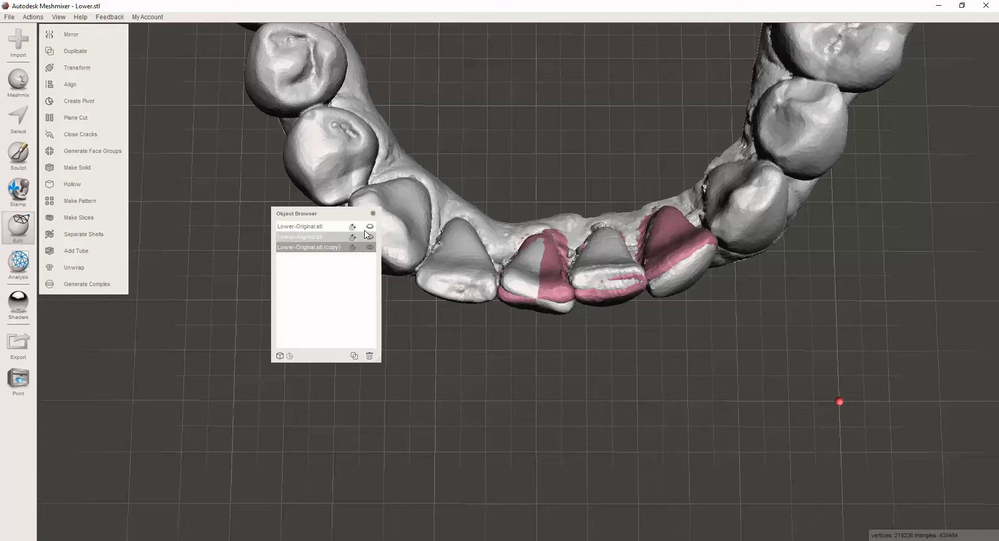
Display Lower-Aligned and Lower-Original one at a time to compare the front teeth before and after alignment
{"action": "left_click", "coordinate": [312, 237], "text": "shift"}
{"action": "left_click", "coordinate": [324, 245]}
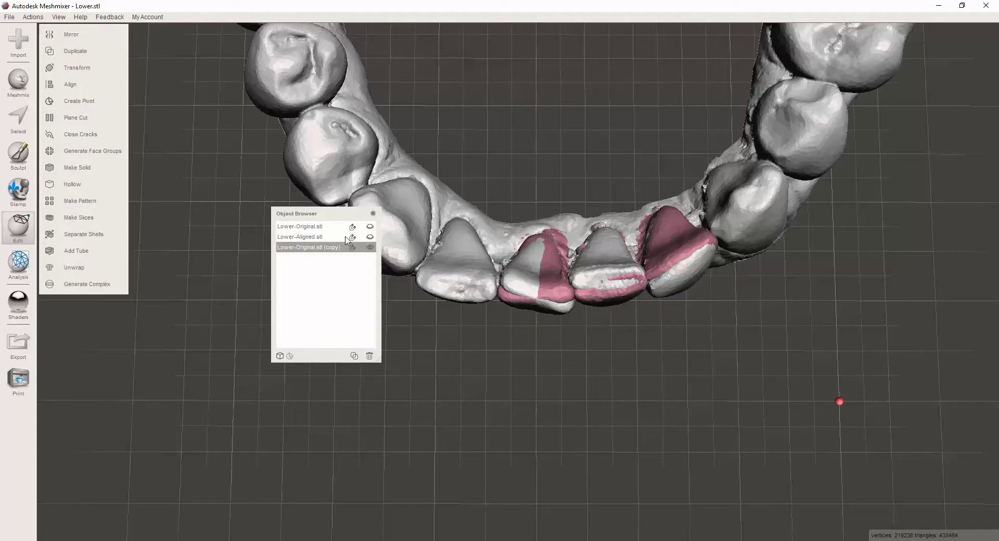
{"action": "left_click", "coordinate": [370, 227]}
{"action": "left_click", "coordinate": [370, 226]}
{"action": "left_click", "coordinate": [369, 247]}
{"action": "left_click", "coordinate": [334, 238], "text": "shift"}
{"action": "left_click", "coordinate": [334, 237]}
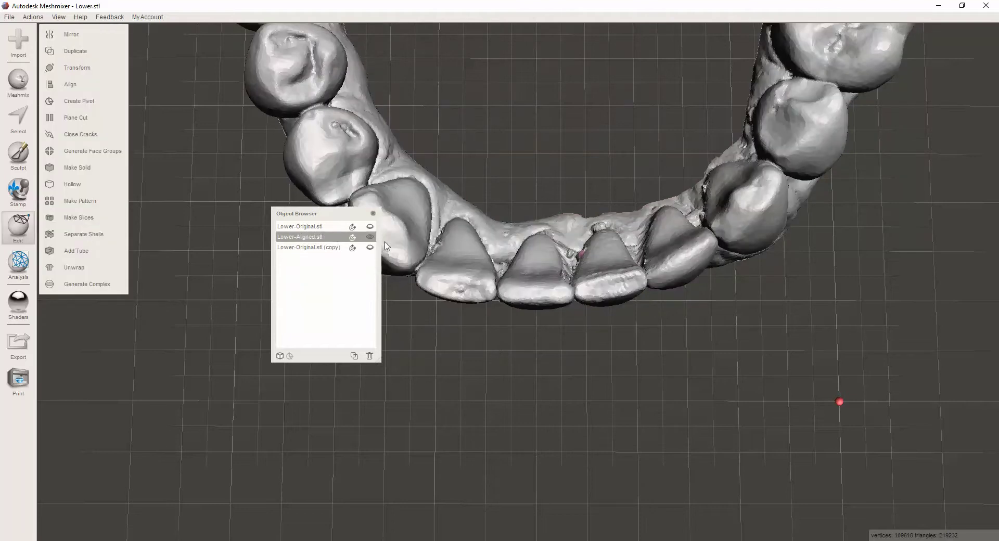
{"action": "left_click", "coordinate": [370, 237]}
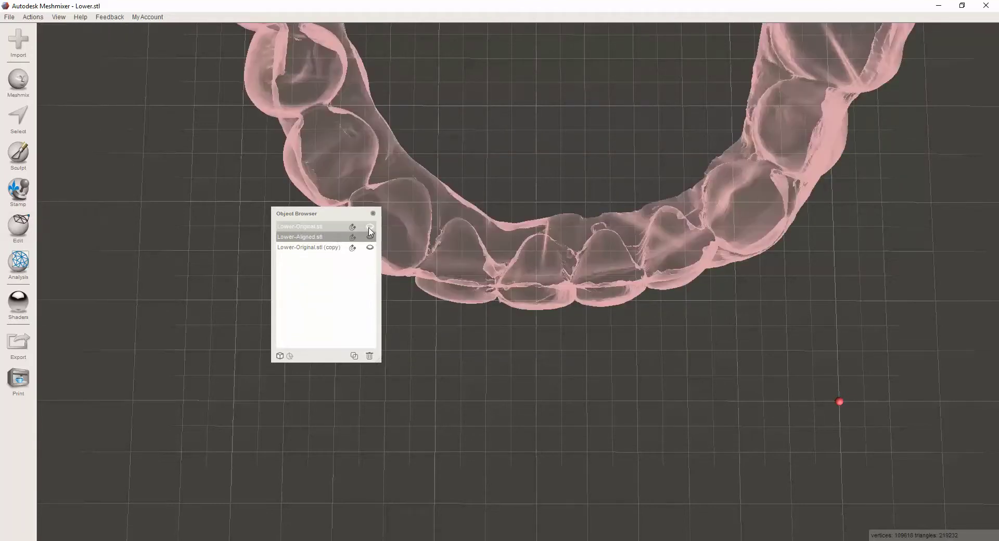
{"action": "left_click", "coordinate": [321, 229]}
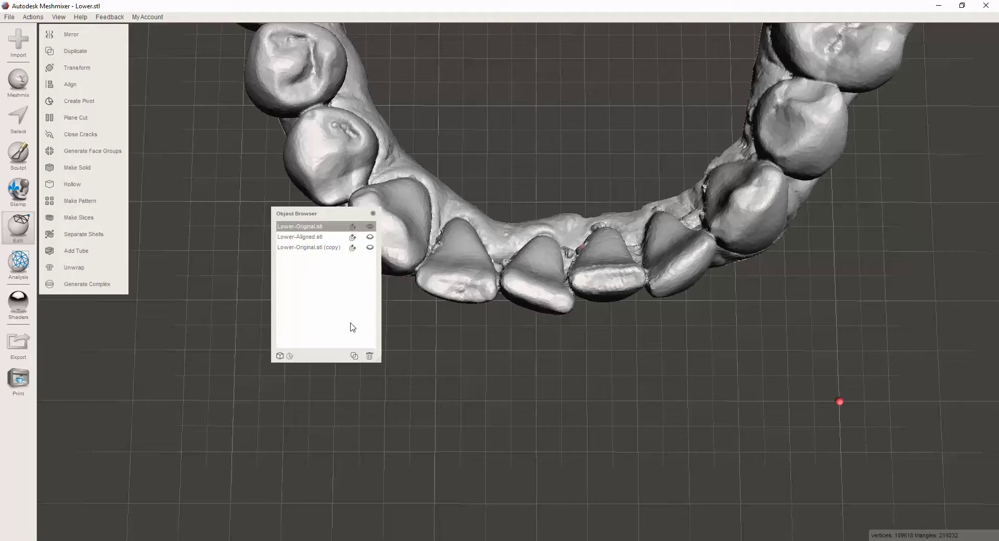
{"action": "left_click", "coordinate": [300, 237]}
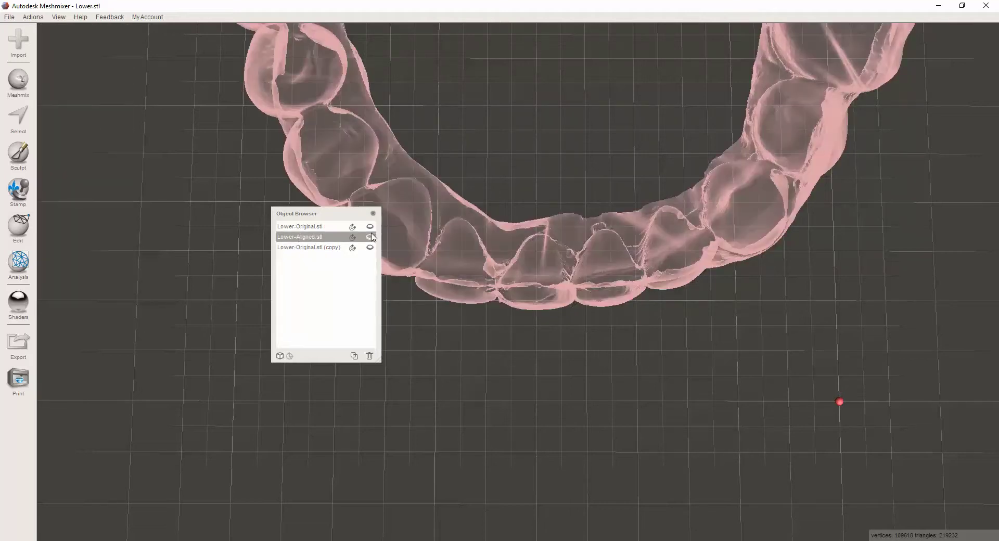
{"action": "left_click", "coordinate": [370, 237]}
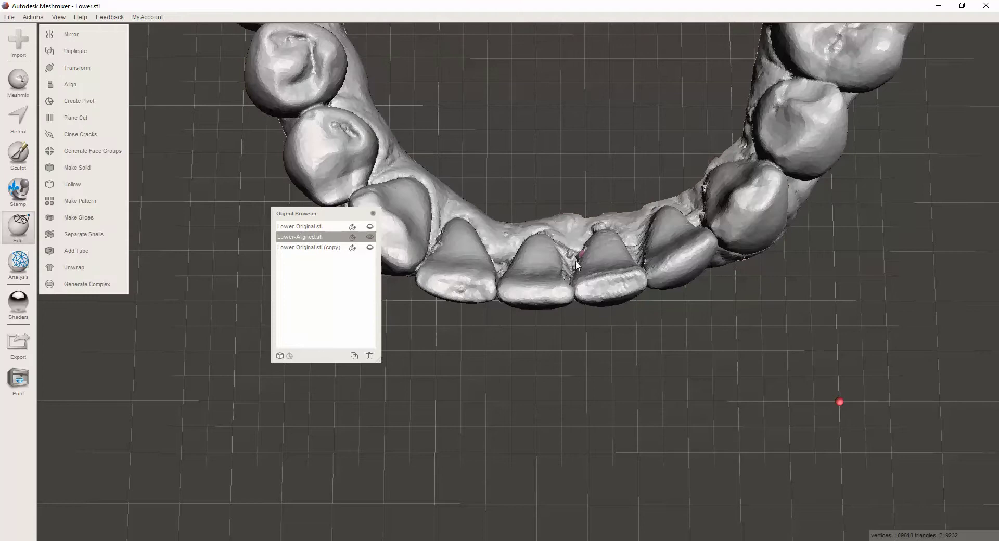
Rename the combined copy as Lower-Working.stl and display it with Lower-Original and Lower-Aligned hidden
{"action": "left_click", "coordinate": [408, 252], "text": "shift"}
{"action": "left_click", "coordinate": [314, 248]}
{"action": "left_click", "coordinate": [318, 239]}
{"action": "left_click", "coordinate": [369, 237]}
{"action": "left_click", "coordinate": [311, 247]}
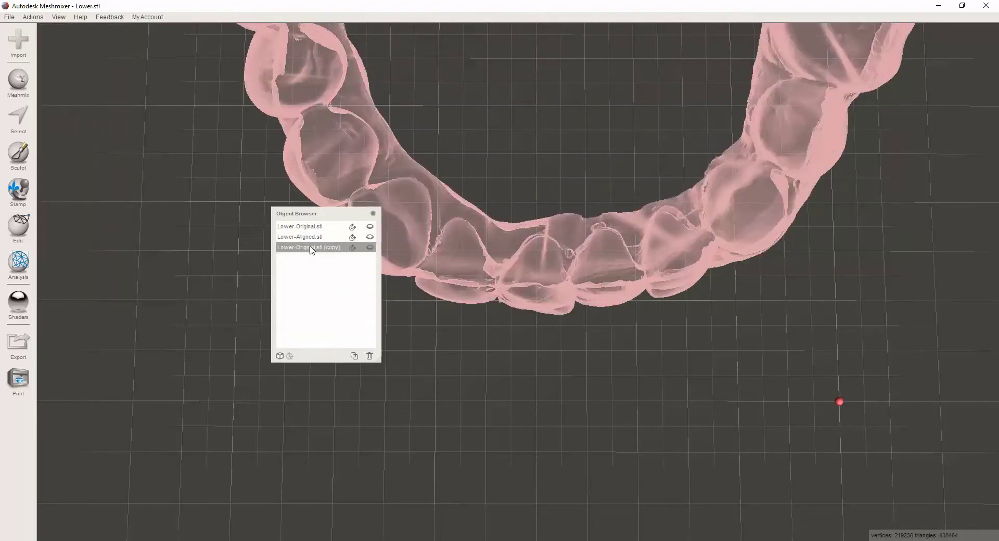
{"action": "left_click", "coordinate": [311, 247]}
{"action": "type", "text": "Lower-Working.s"}
{"action": "key", "text": "Return"}
{"action": "left_click", "coordinate": [370, 237]}
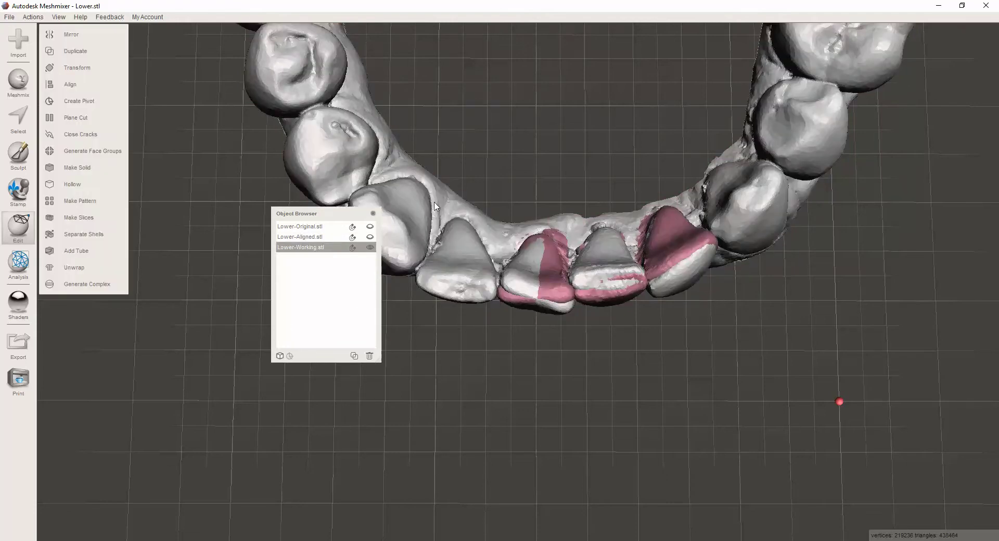